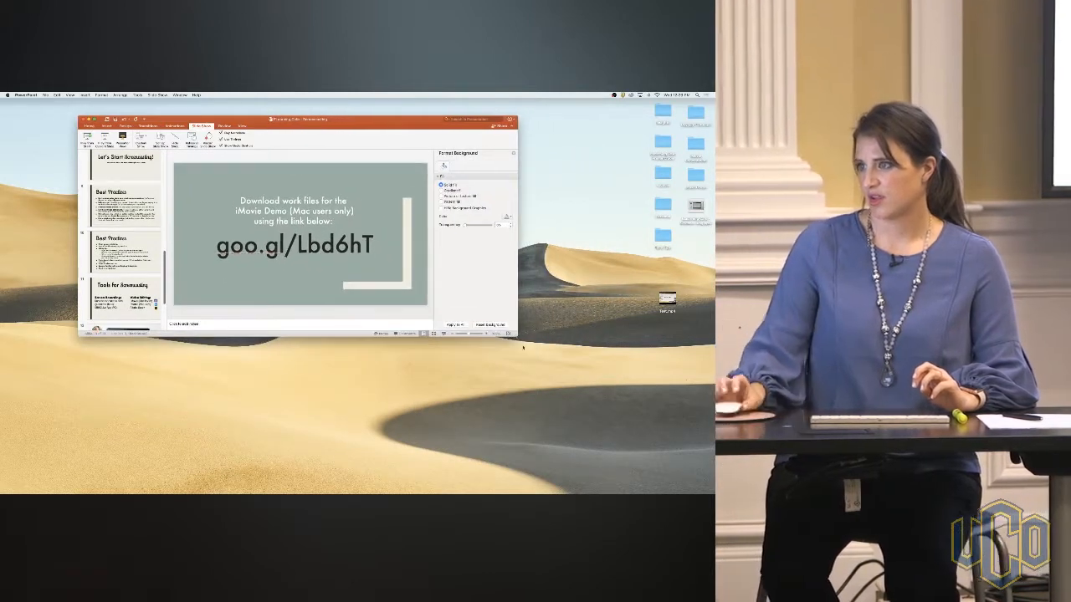
Step: Move the presentation window into the corner of the desktop and open iMovie
{"action": "left_click_drag", "start_coordinate": [352, 119], "coordinate": [275, 102]}
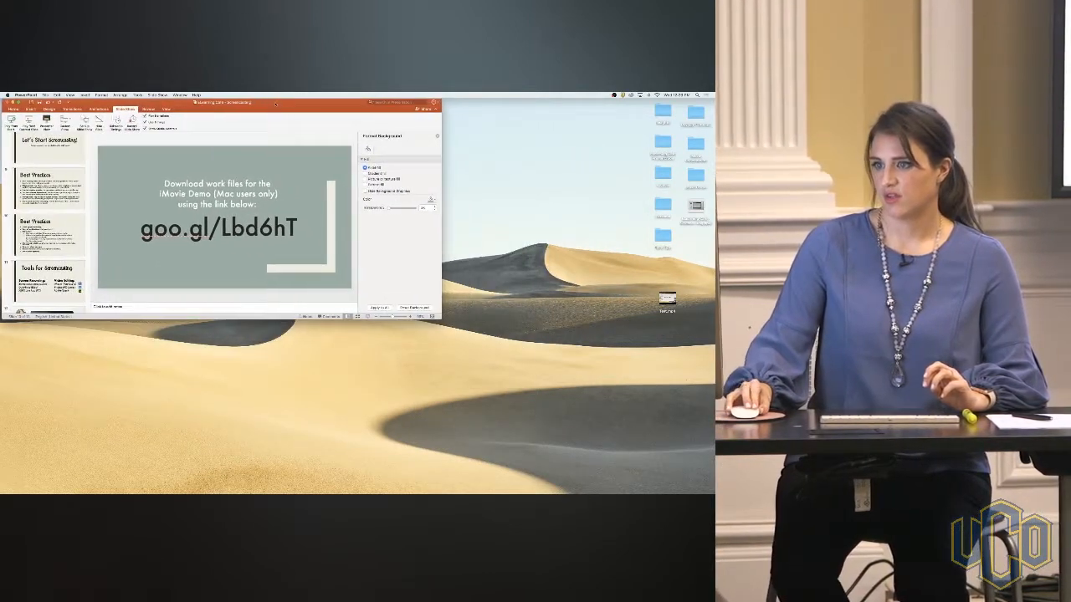
{"action": "mouse_move", "coordinate": [318, 493]}
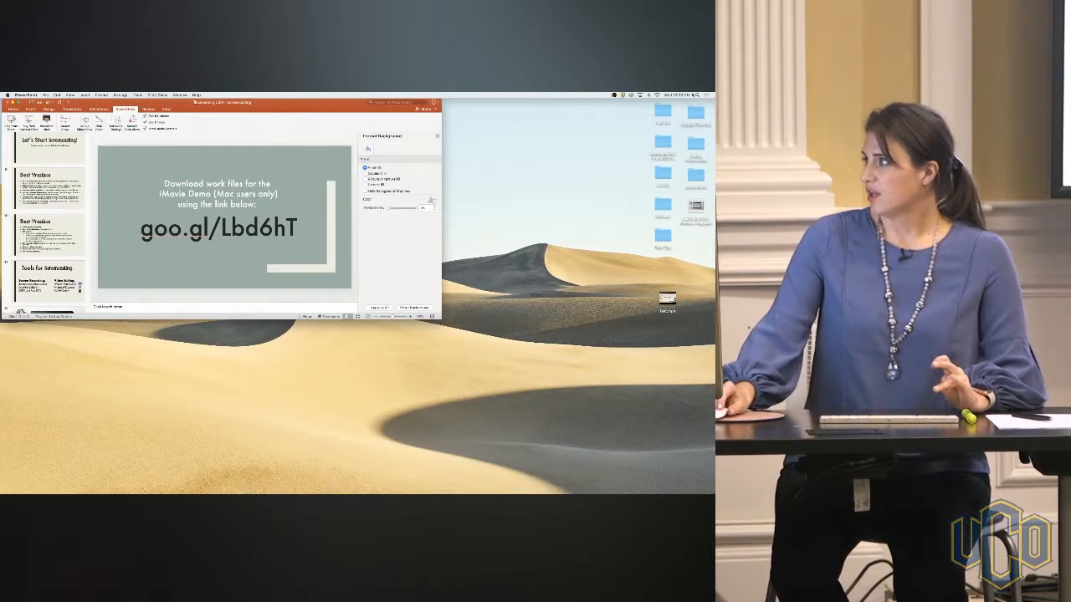
{"action": "key", "text": "super+space"}
{"action": "type", "text": "imovie"}
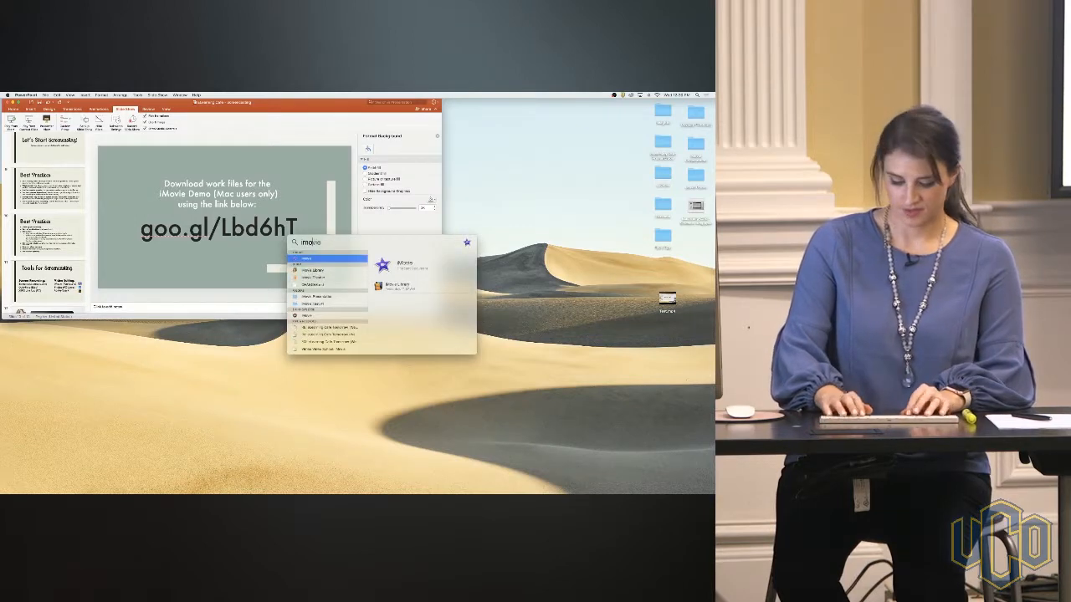
{"action": "key", "text": "Return"}
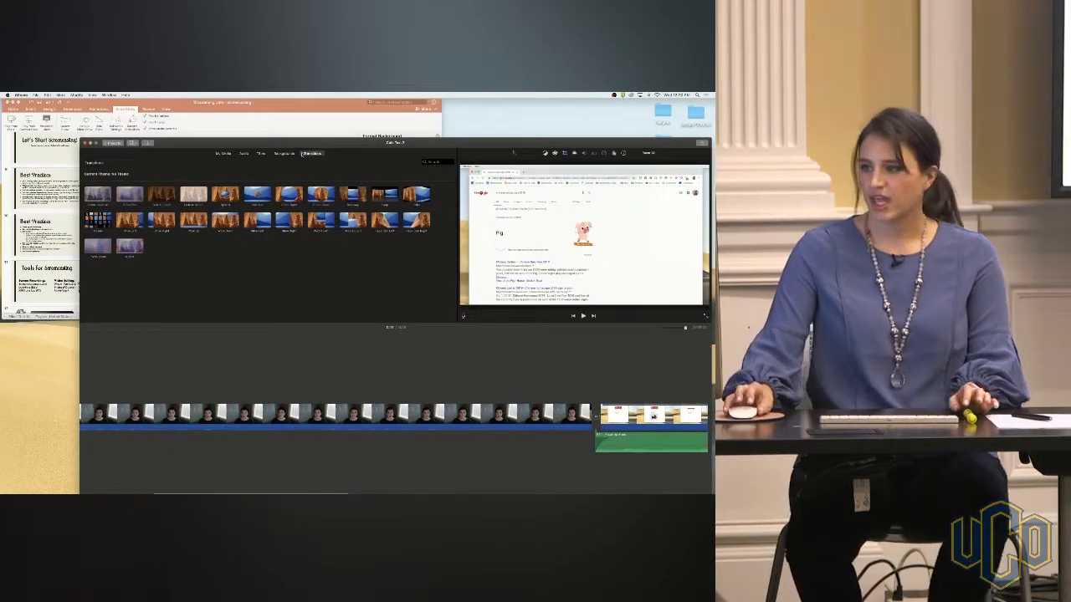
Step: Return to the overview of all projects, shrink its window and place it beside the presentation slide
{"action": "left_click", "coordinate": [112, 143]}
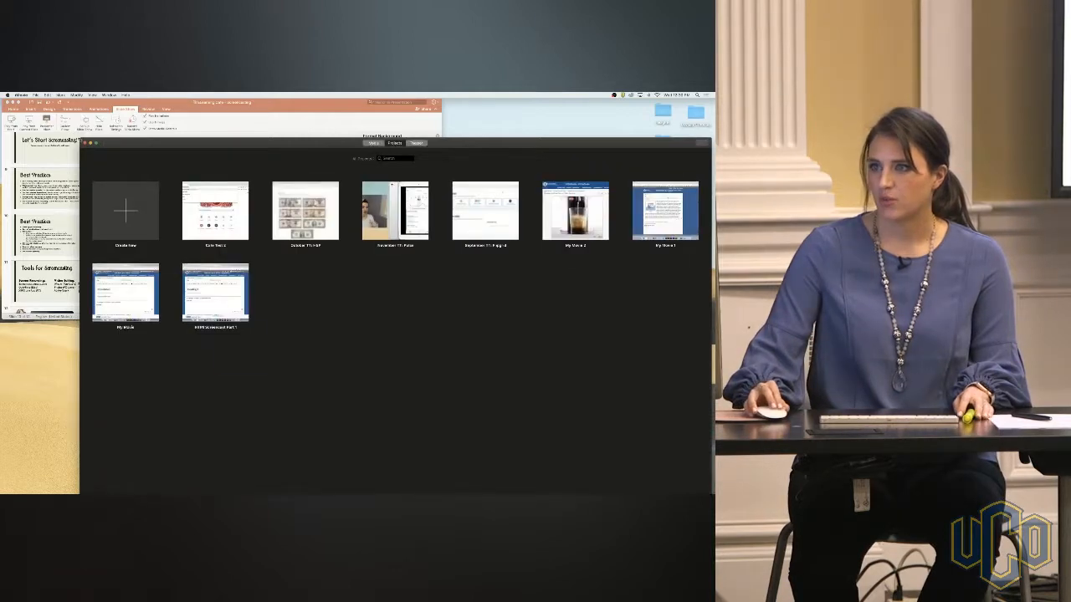
{"action": "left_click_drag", "start_coordinate": [241, 171], "coordinate": [254, 164]}
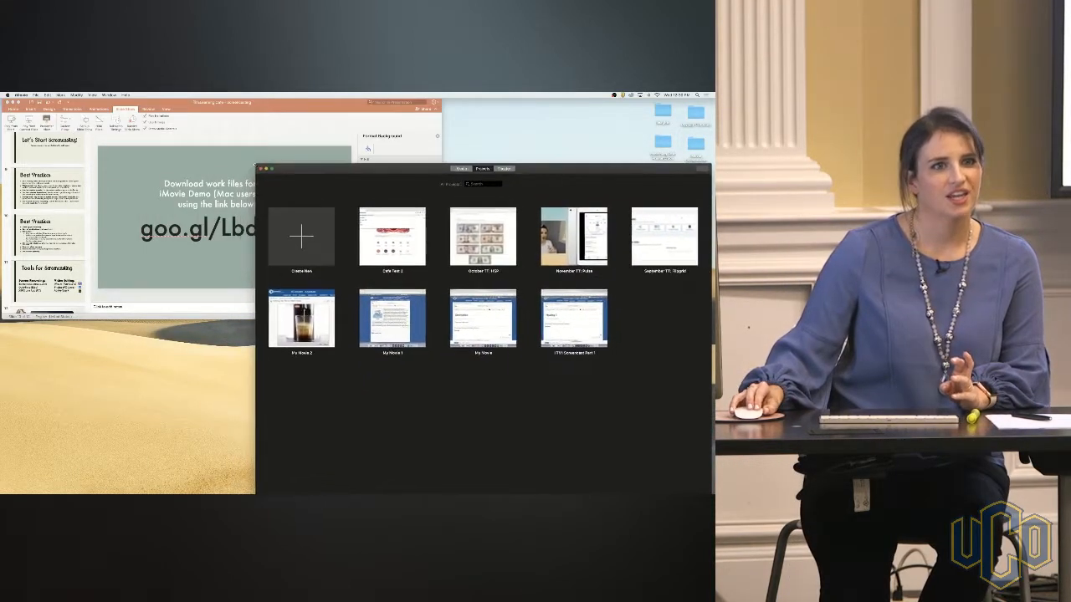
{"action": "left_click_drag", "start_coordinate": [382, 171], "coordinate": [384, 108]}
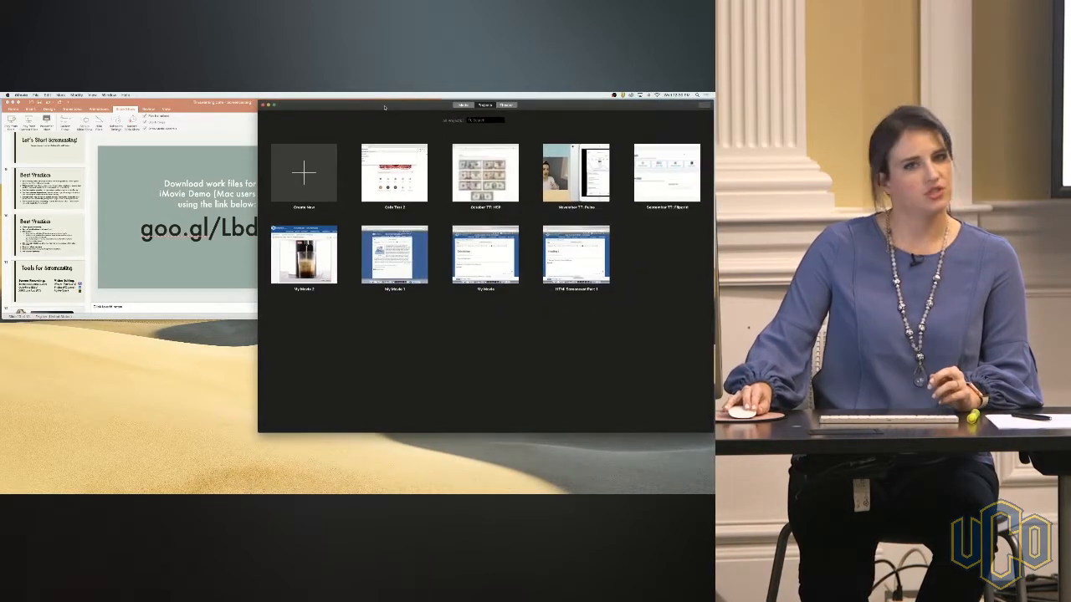
{"action": "left_click_drag", "start_coordinate": [384, 107], "coordinate": [385, 106]}
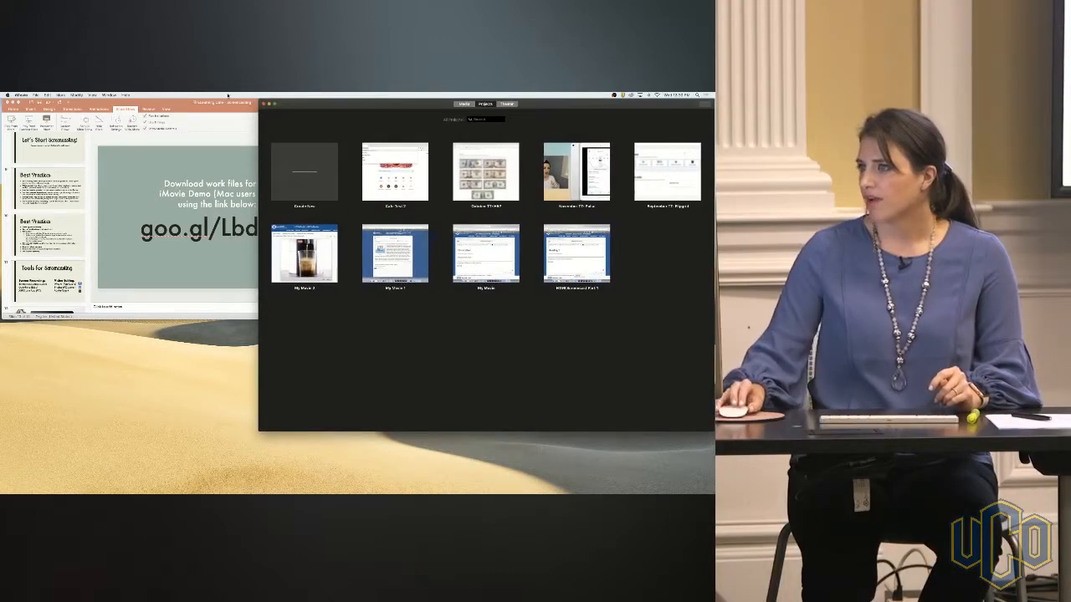
{"action": "left_click_drag", "start_coordinate": [231, 105], "coordinate": [149, 104]}
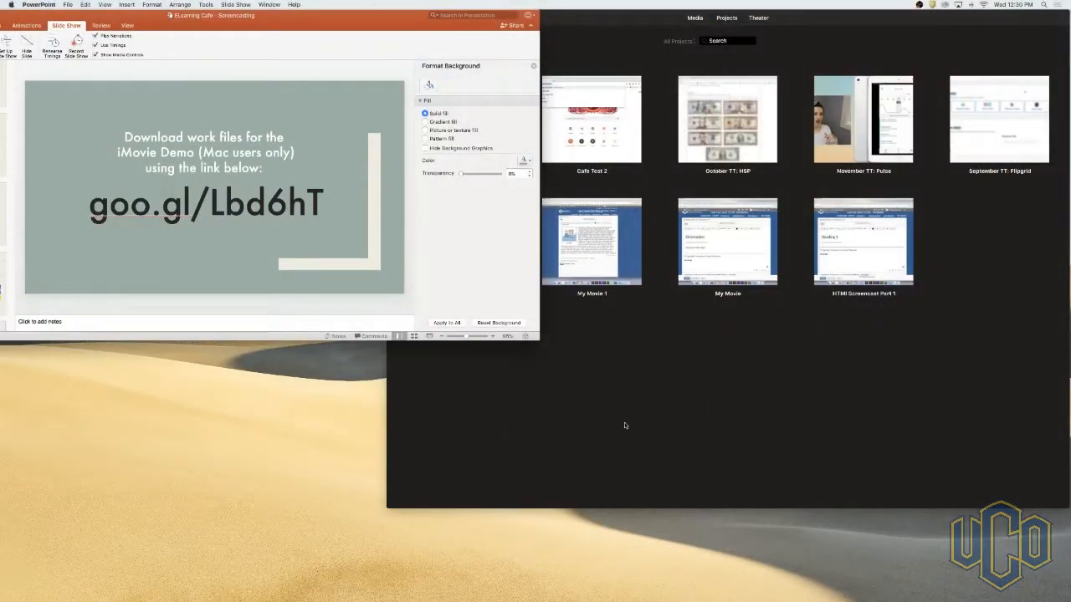
Step: Create a new project of the Movie type in iMovie
{"action": "left_click", "coordinate": [624, 426]}
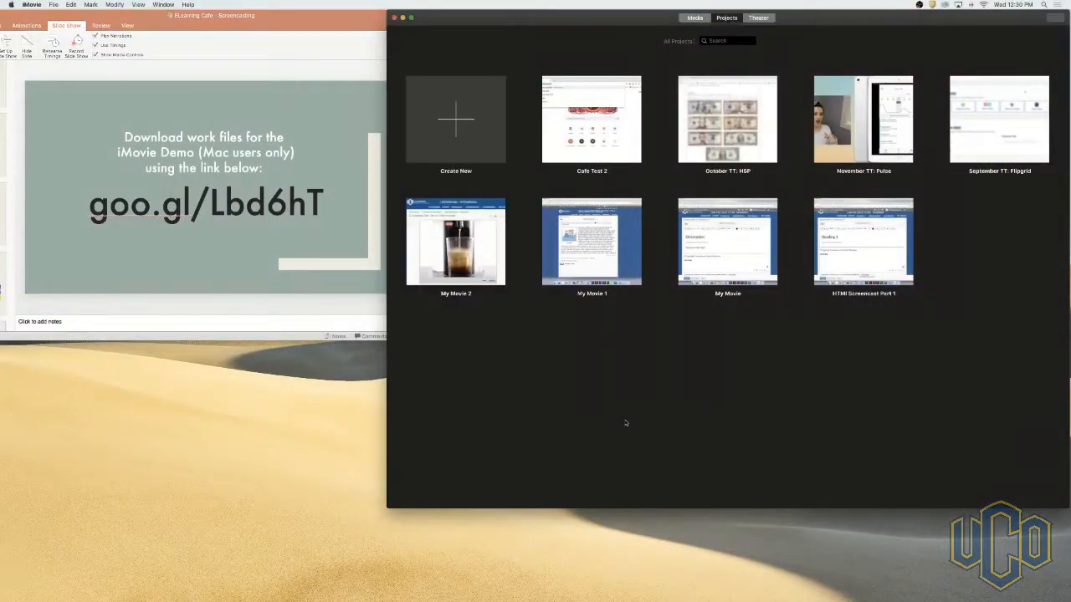
{"action": "left_click", "coordinate": [449, 124]}
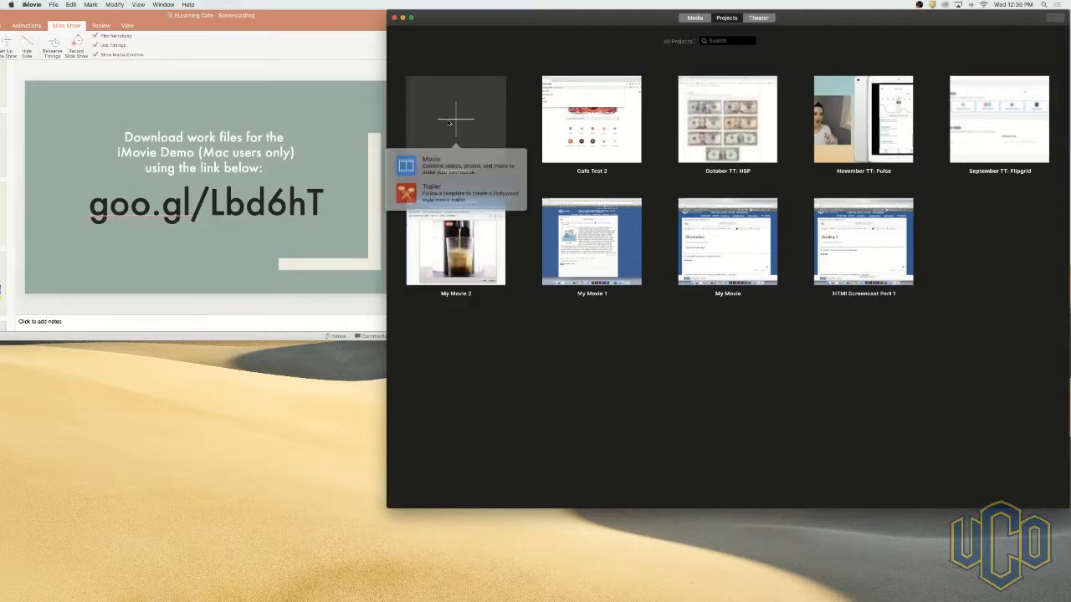
{"action": "left_click", "coordinate": [435, 163]}
Step: Arrange the new movie's editing window so that the folders on the desktop are uncovered
{"action": "left_click_drag", "start_coordinate": [765, 18], "coordinate": [717, 14]}
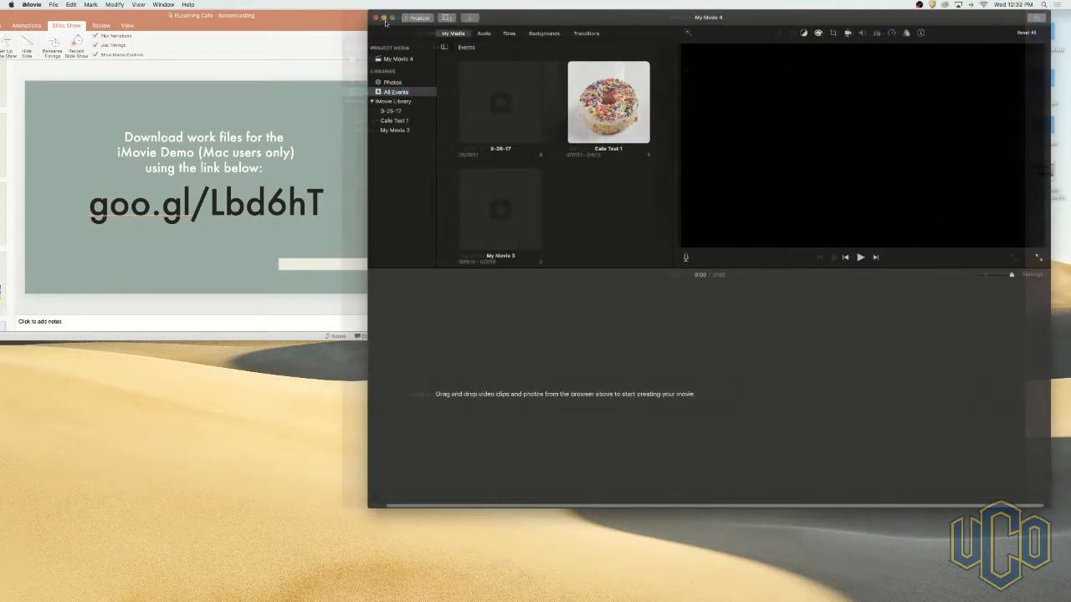
{"action": "left_click", "coordinate": [392, 18]}
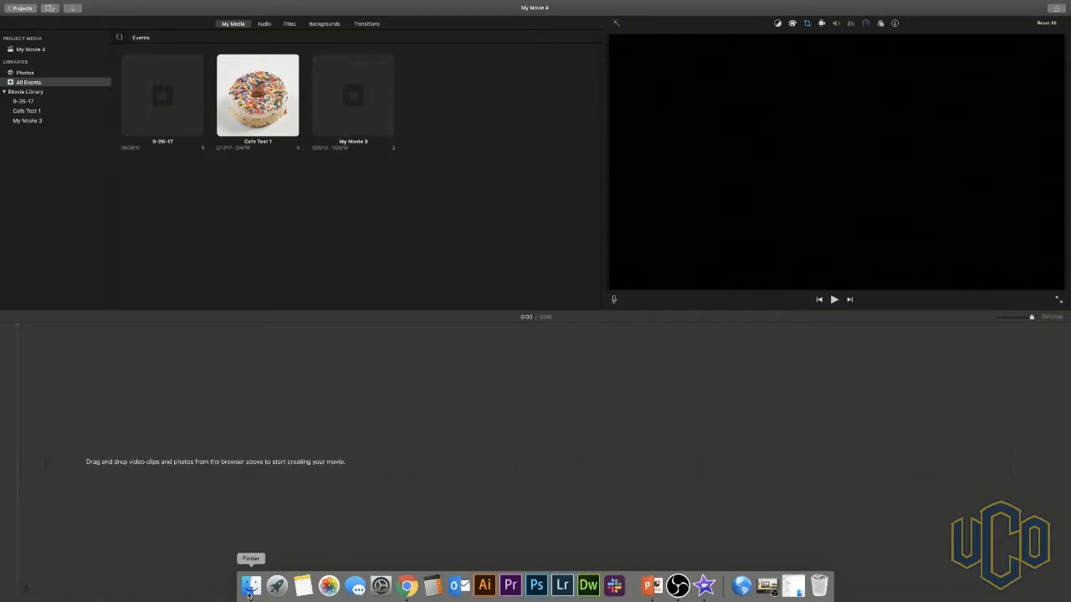
{"action": "mouse_move", "coordinate": [123, 2]}
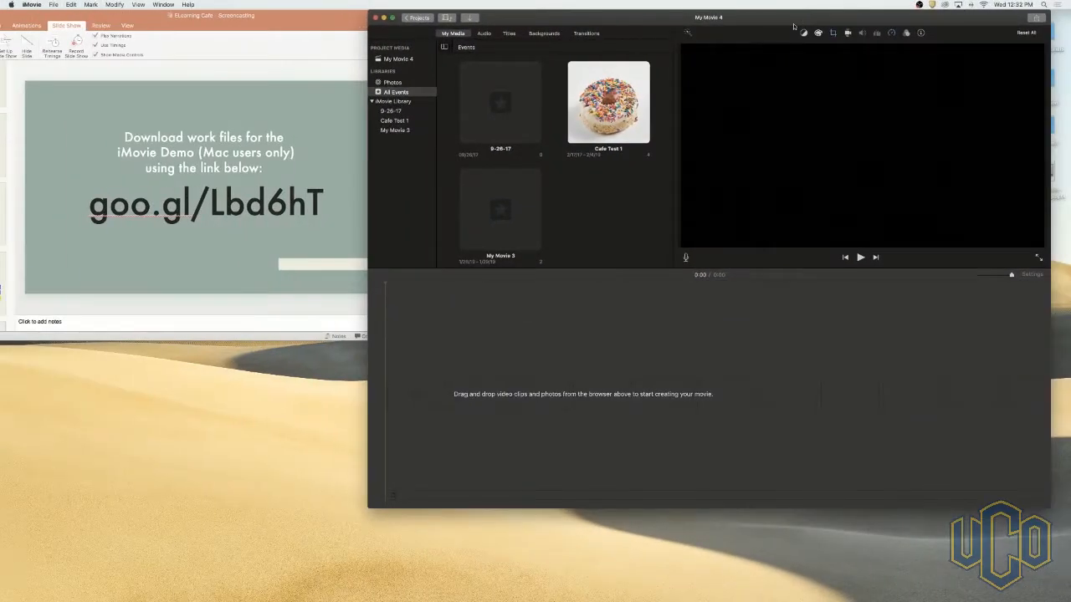
{"action": "left_click_drag", "start_coordinate": [785, 18], "coordinate": [581, 18]}
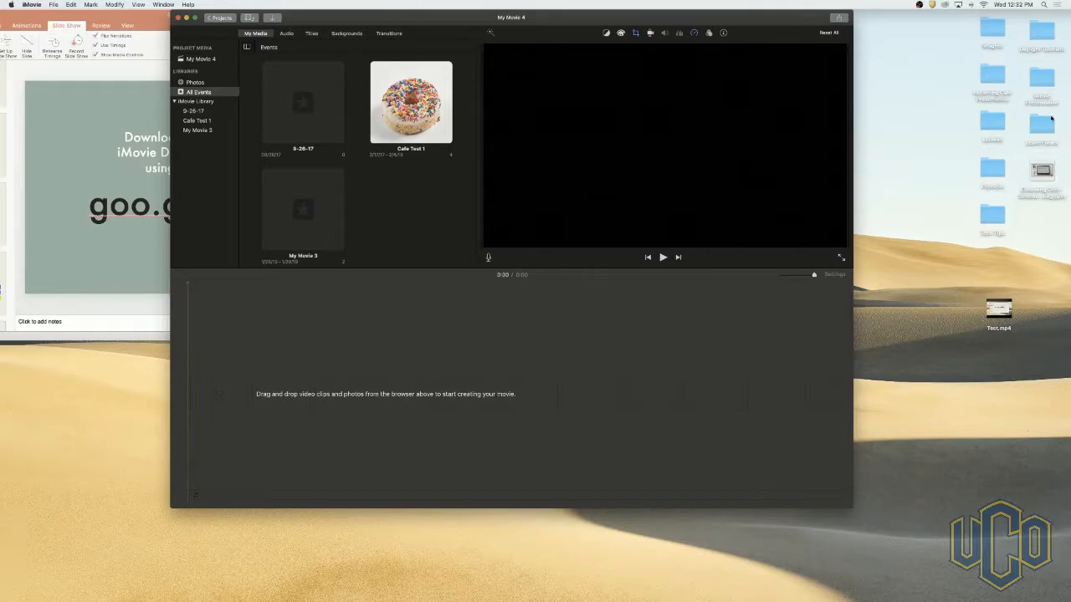
Step: Open the iMovie Presentation folder on the desktop and add all its files, Part 1 to Part 3 and the Year of the Pig image, to the timeline
{"action": "double_click", "coordinate": [1034, 104]}
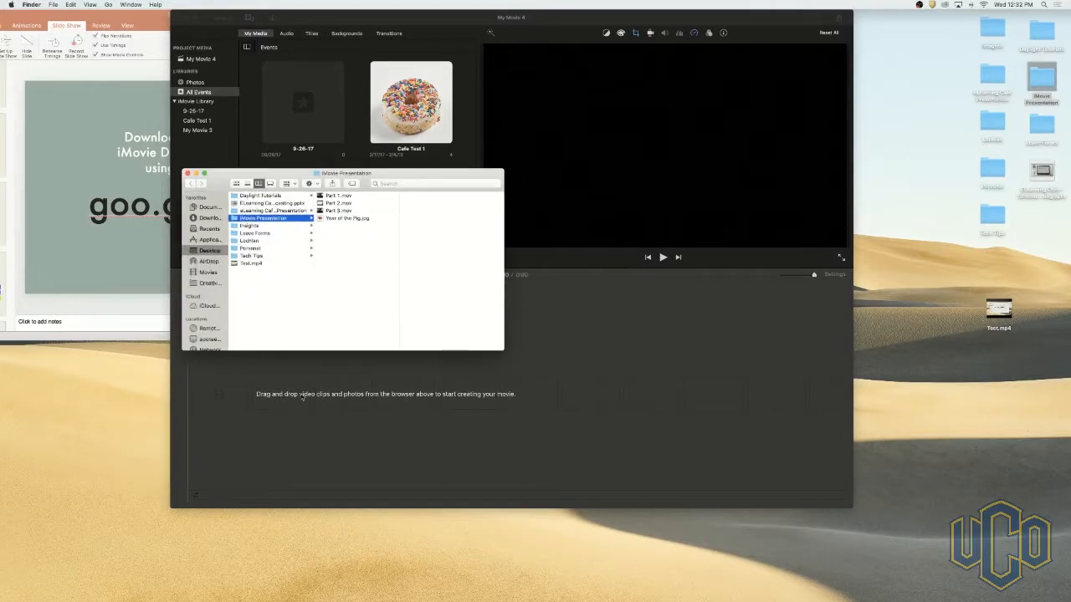
{"action": "left_click", "coordinate": [342, 197]}
{"action": "key", "text": "super+a"}
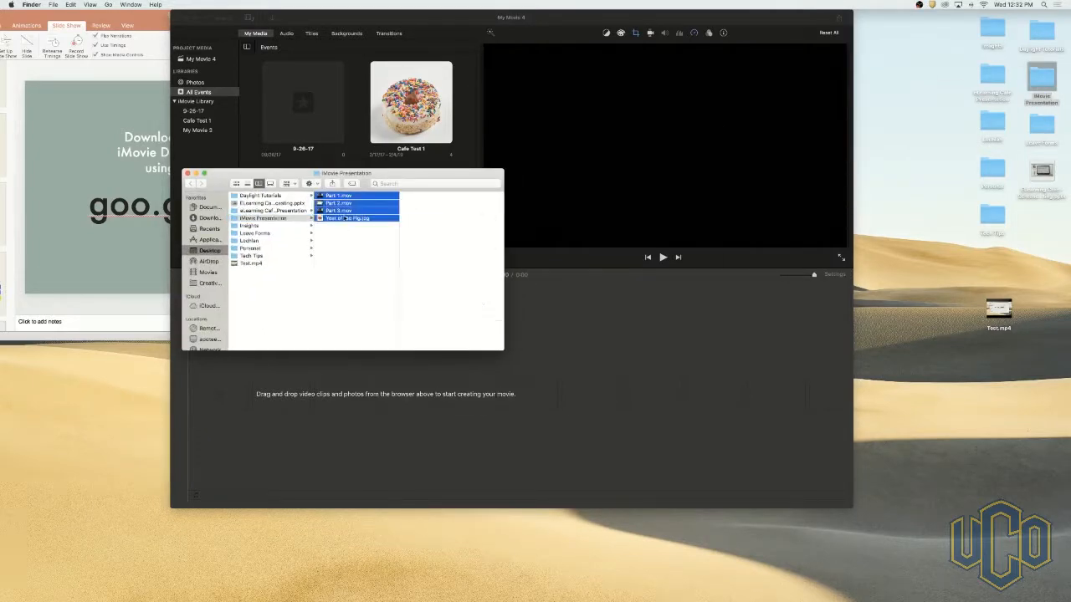
{"action": "left_click_drag", "start_coordinate": [336, 202], "coordinate": [287, 400]}
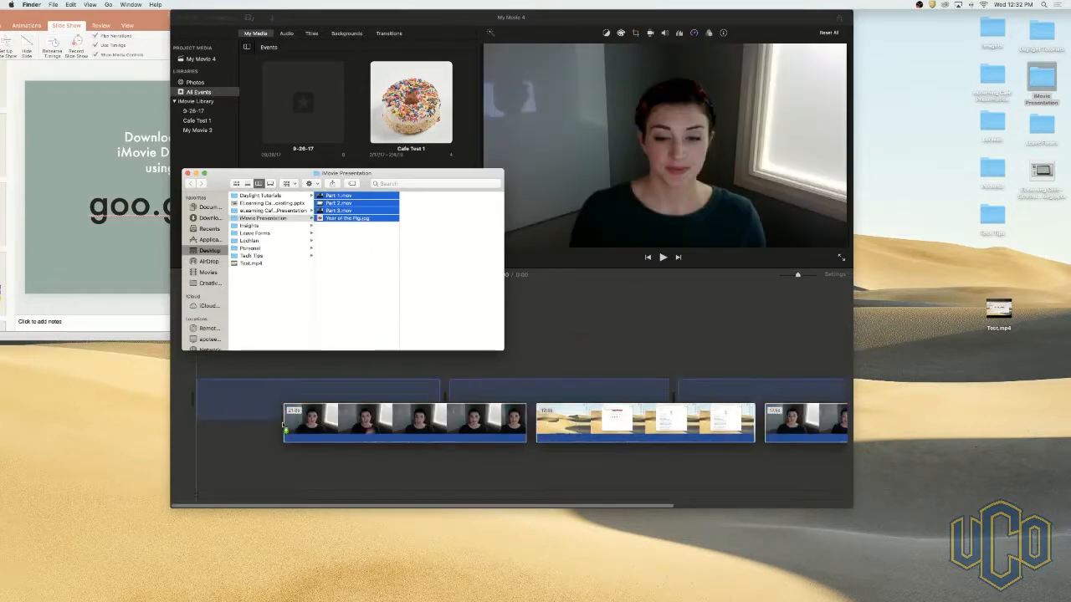
{"action": "left_click", "coordinate": [322, 479]}
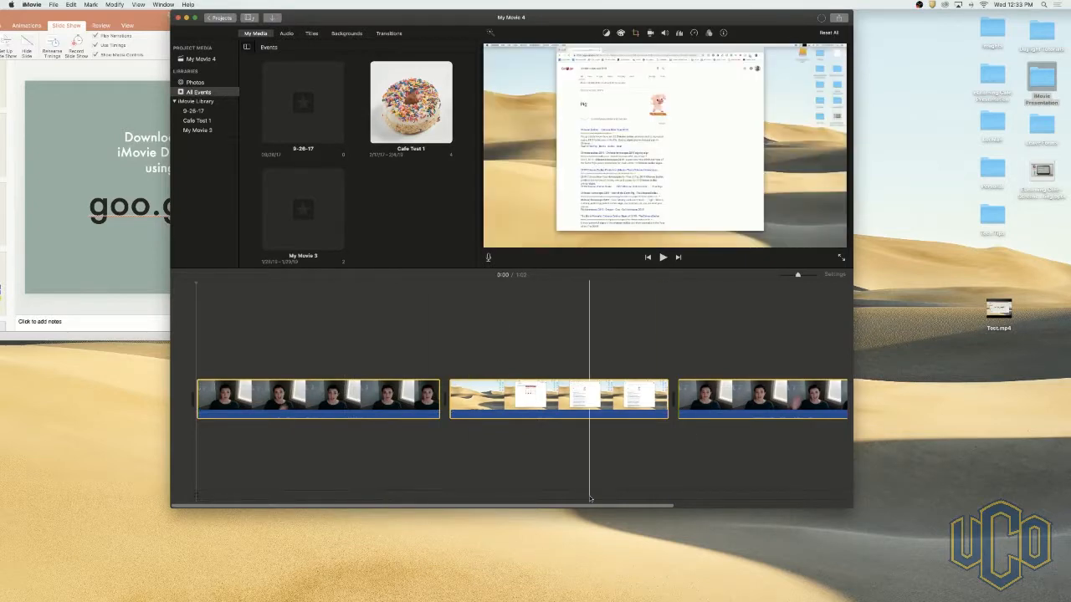
Step: Trim a short piece off the start of the first clip in the timeline by moving its starting edge
{"action": "left_click_drag", "start_coordinate": [599, 506], "coordinate": [744, 499]}
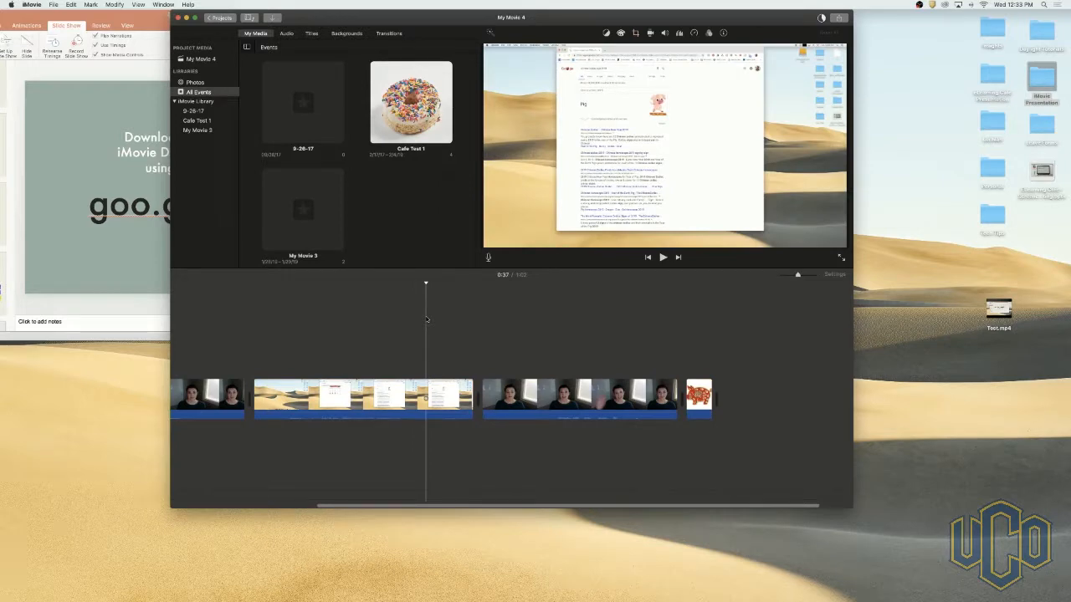
{"action": "scroll", "coordinate": [346, 325], "scroll_direction": "left", "scroll_amount": 5}
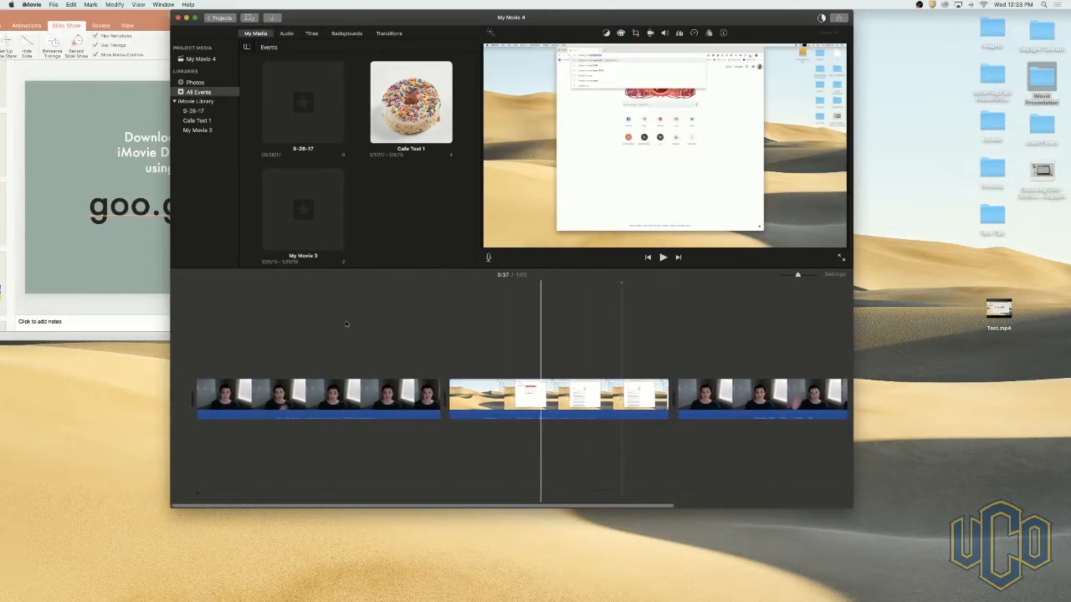
{"action": "scroll", "coordinate": [322, 340], "scroll_direction": "right", "scroll_amount": 1}
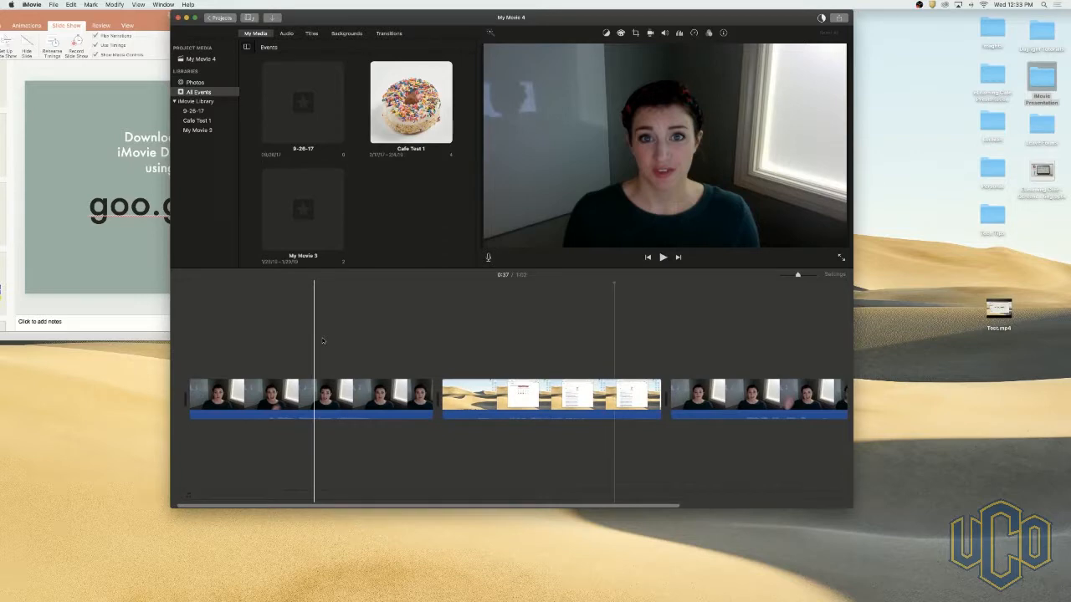
{"action": "left_click", "coordinate": [323, 393]}
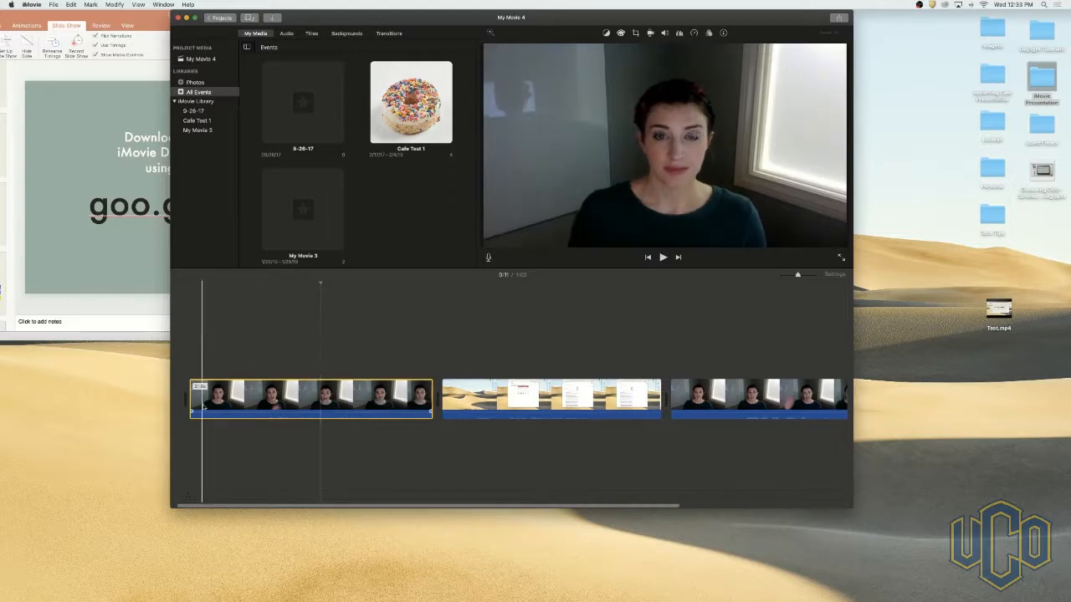
{"action": "left_click_drag", "start_coordinate": [191, 415], "coordinate": [190, 414]}
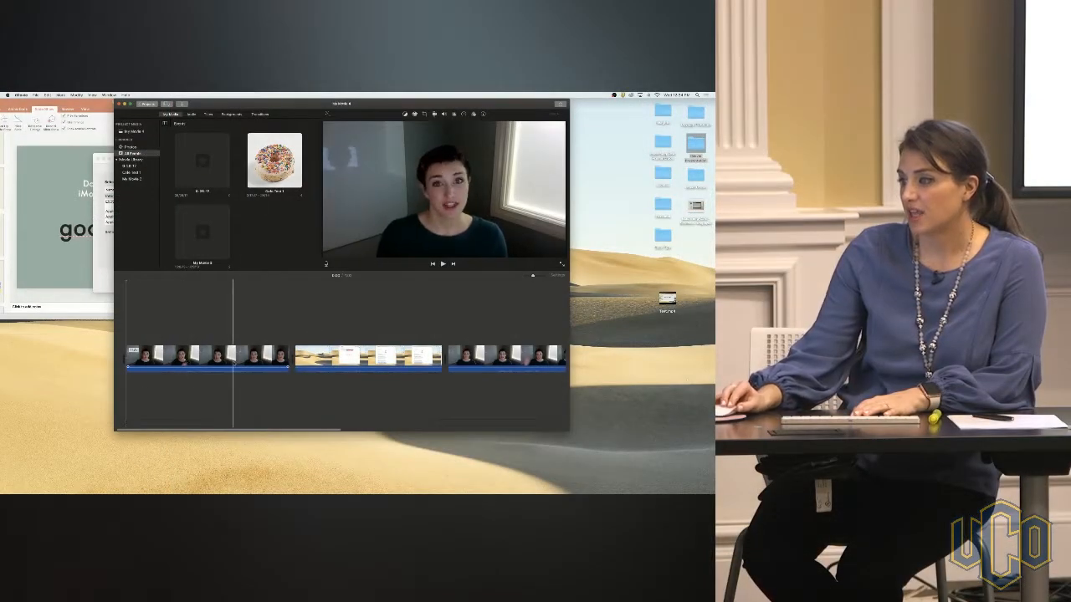
{"action": "left_click", "coordinate": [141, 358]}
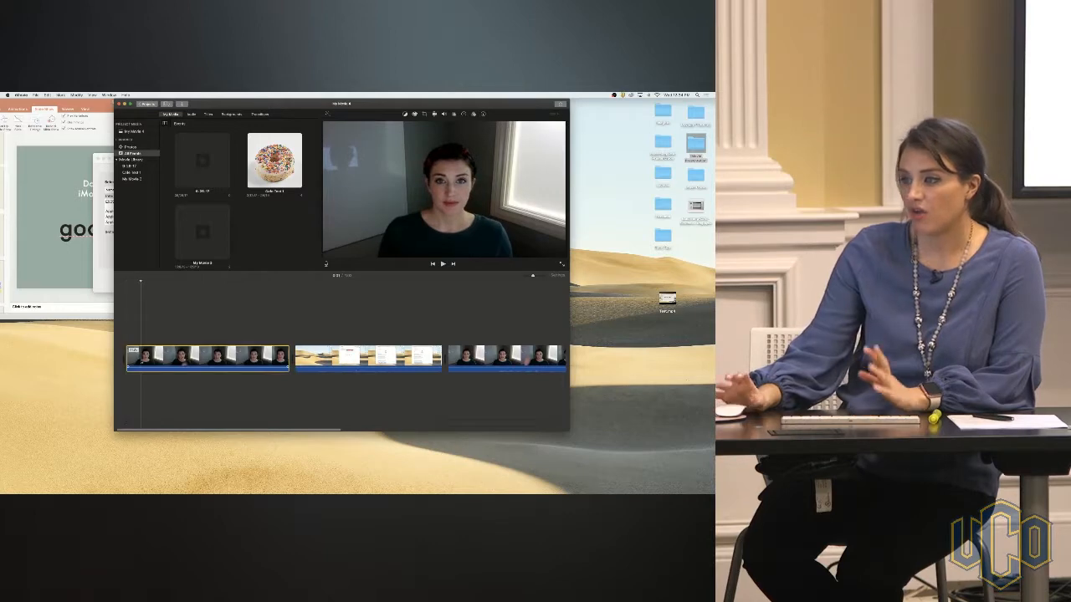
{"action": "scroll", "coordinate": [131, 361], "scroll_direction": "left", "scroll_amount": 1}
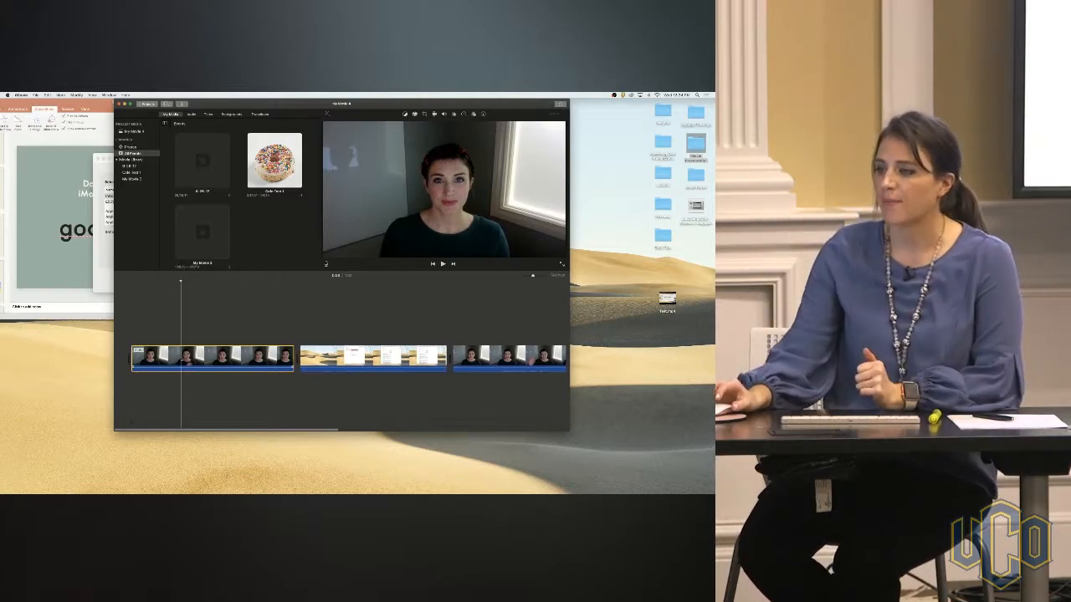
{"action": "mouse_move", "coordinate": [130, 358]}
{"action": "left_mouse_down"}
{"action": "mouse_move", "coordinate": [174, 356]}
{"action": "mouse_move", "coordinate": [135, 355]}
{"action": "left_mouse_up"}
Step: Play the beginning of the first clip, split it at about 0:05 and delete the opening section
{"action": "left_click", "coordinate": [162, 355]}
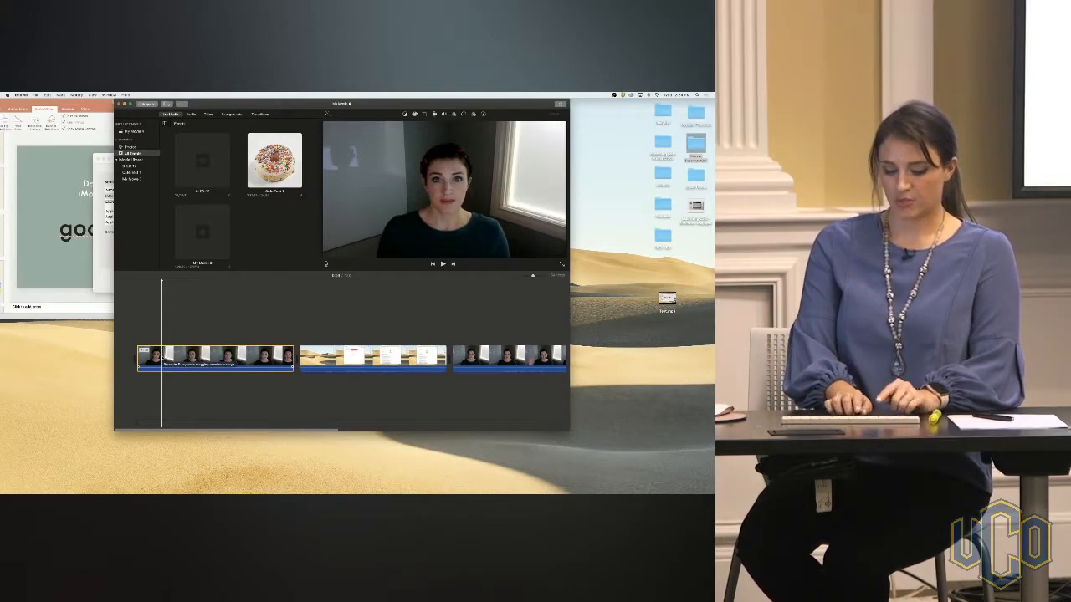
{"action": "key", "text": "space"}
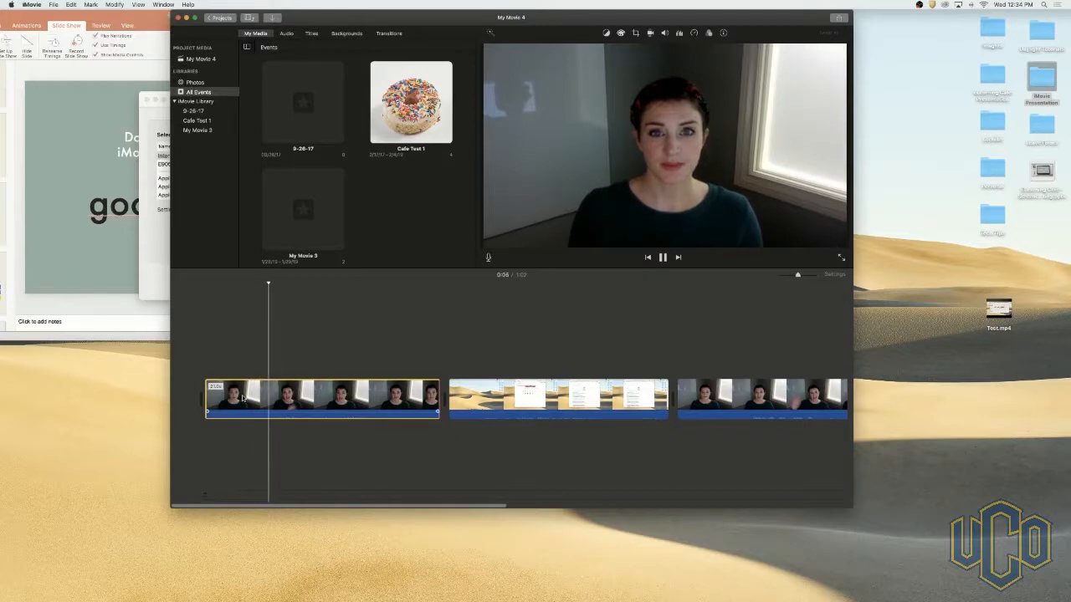
{"action": "key", "text": "space"}
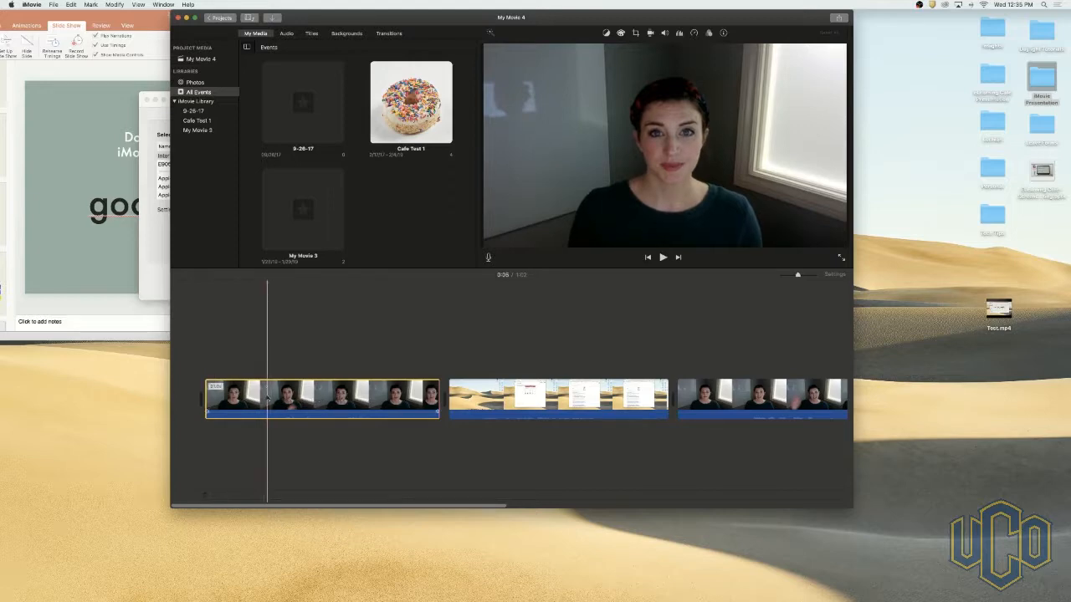
{"action": "right_click", "coordinate": [267, 400]}
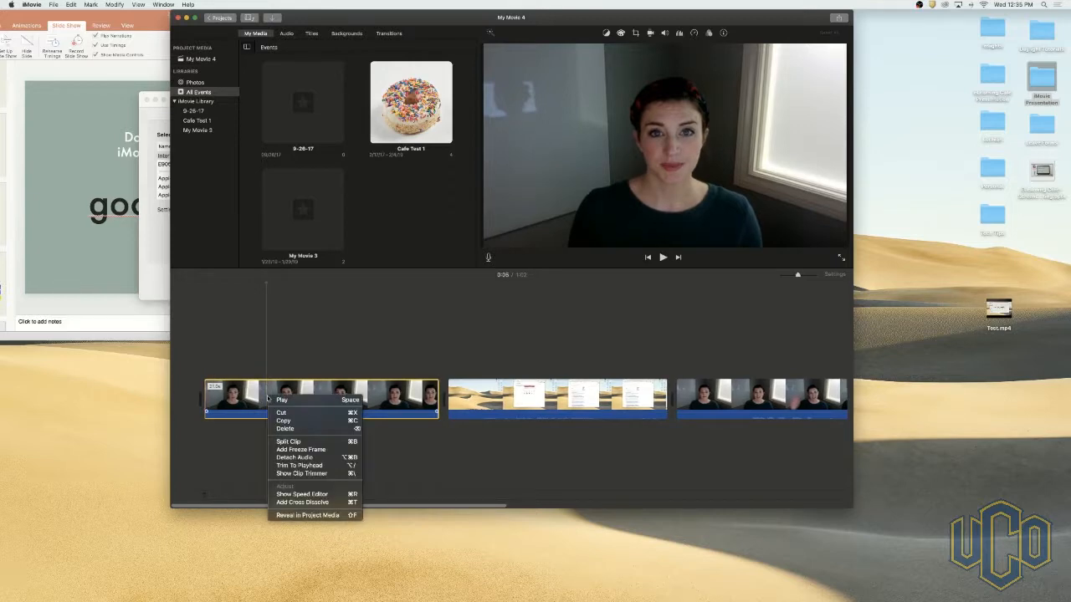
{"action": "left_click", "coordinate": [284, 442]}
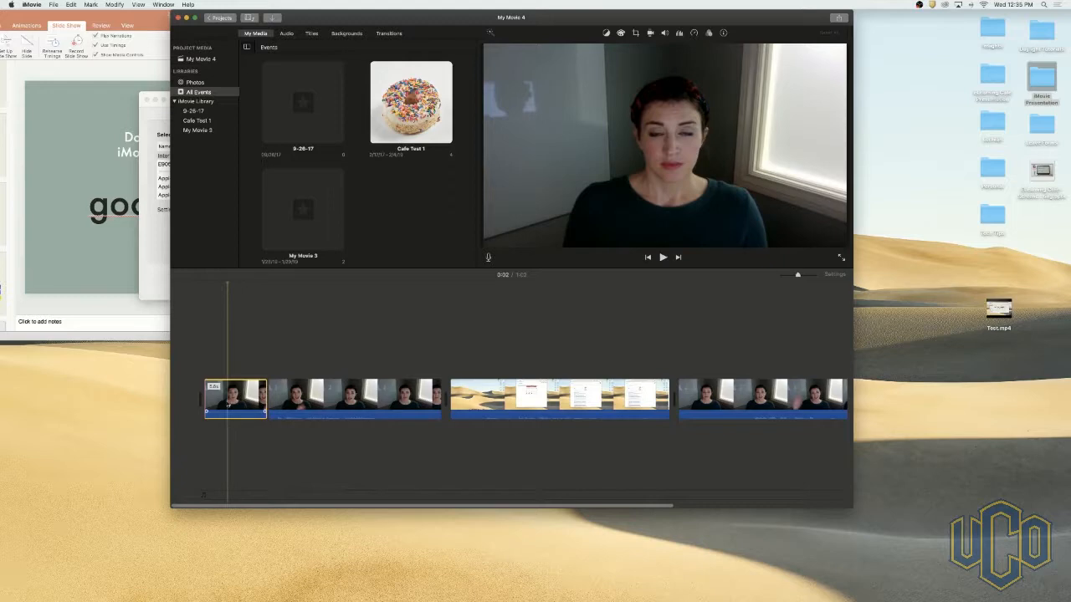
{"action": "key", "text": "Delete"}
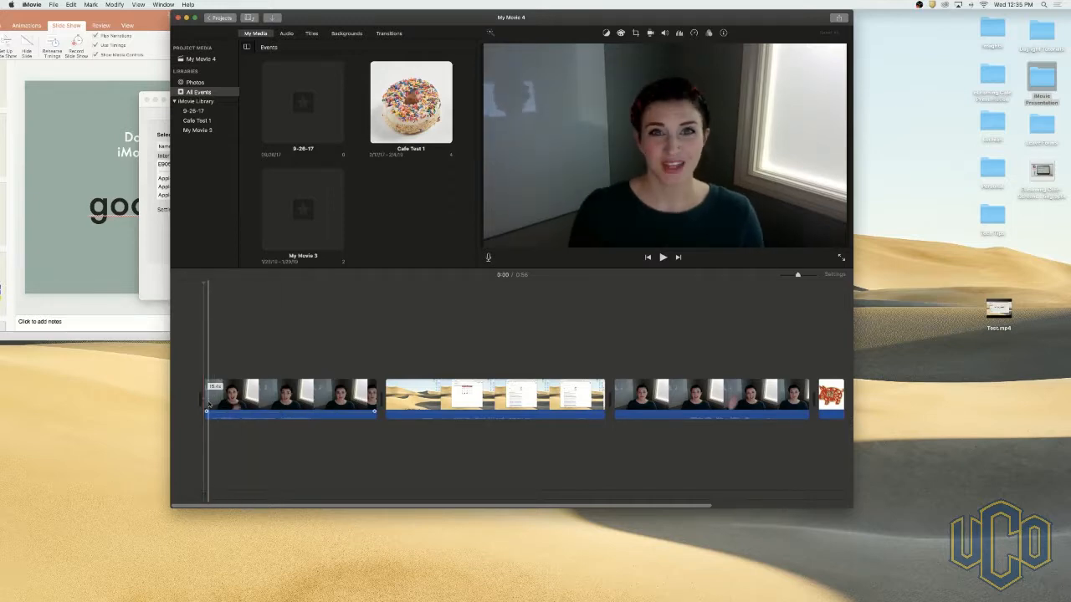
Step: Play the last part of the first clip, split it where the speaking ends, and delete the closing section
{"action": "left_click", "coordinate": [303, 399]}
{"action": "key", "text": "v"}
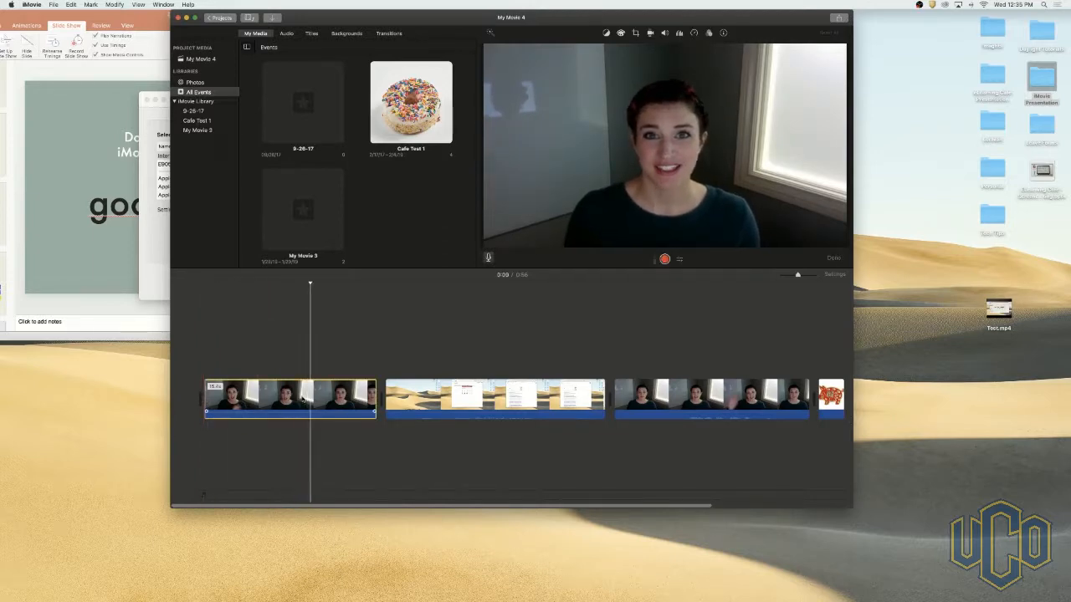
{"action": "key", "text": "space"}
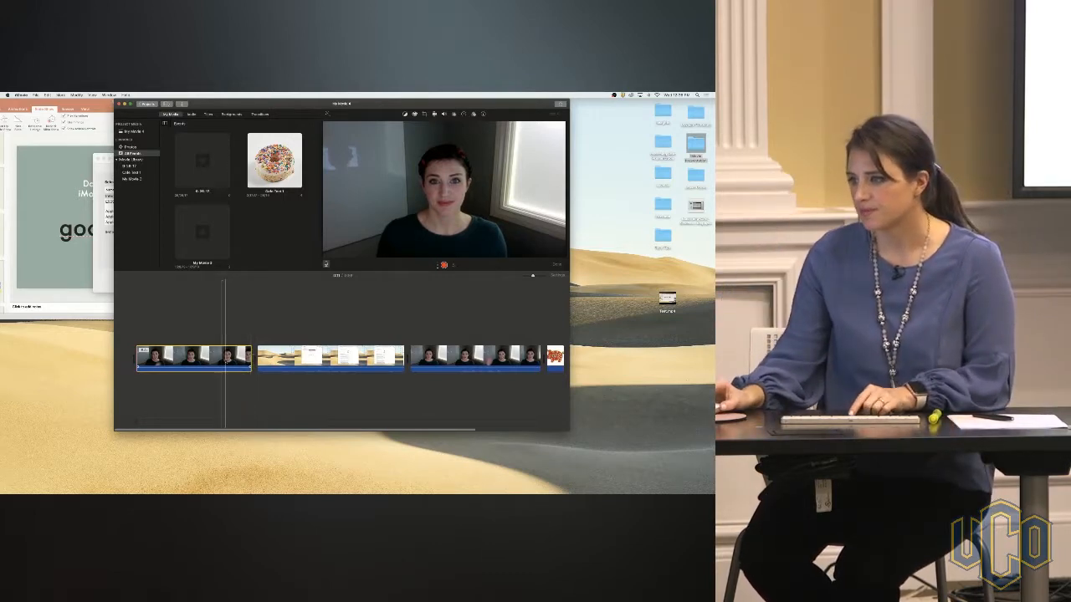
{"action": "right_click", "coordinate": [224, 361]}
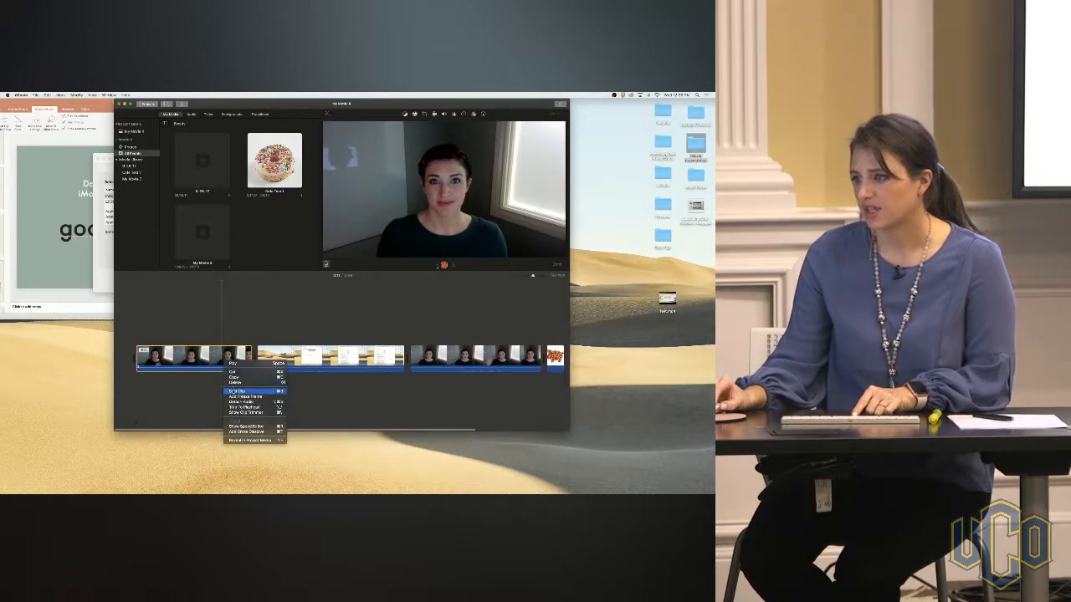
{"action": "left_click", "coordinate": [237, 391]}
{"action": "left_click", "coordinate": [228, 368]}
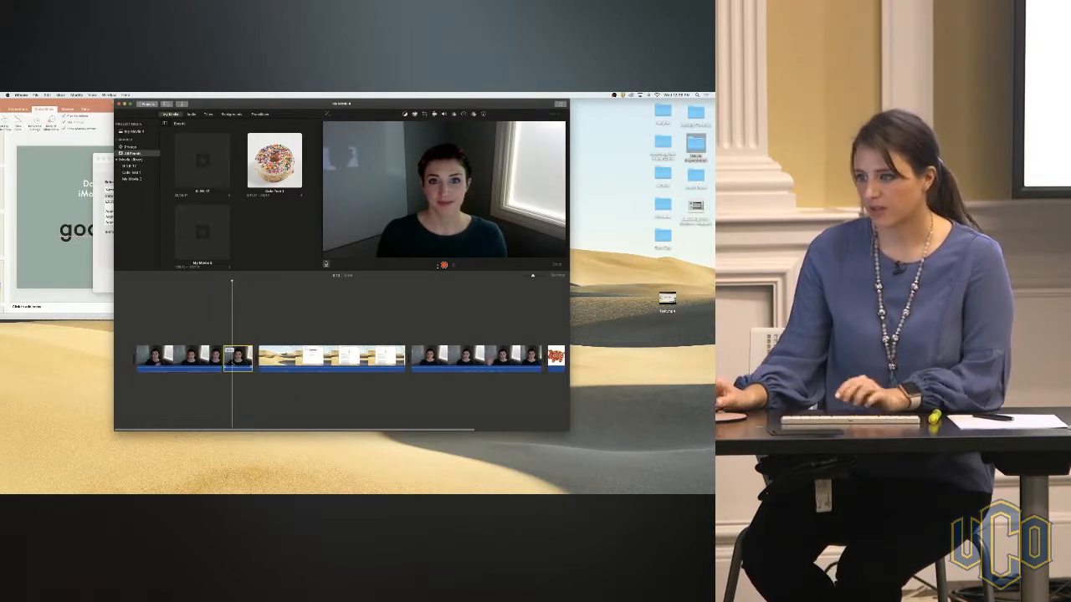
{"action": "key", "text": "Delete"}
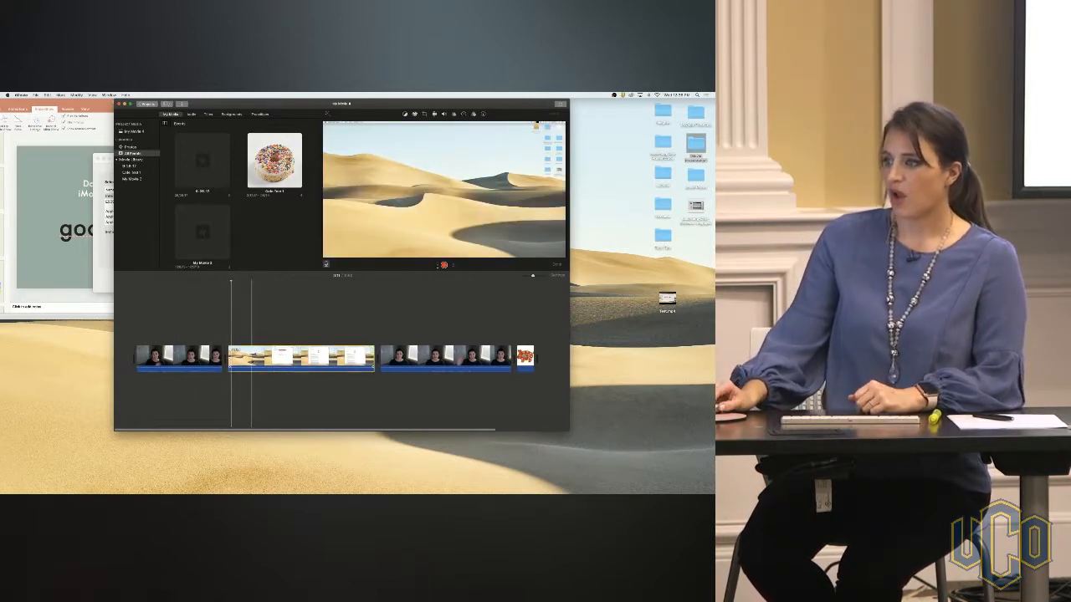
Step: Enlarge the editing window to full screen, split the second clip at 0:17, and delete its opening section
{"action": "left_click", "coordinate": [251, 360]}
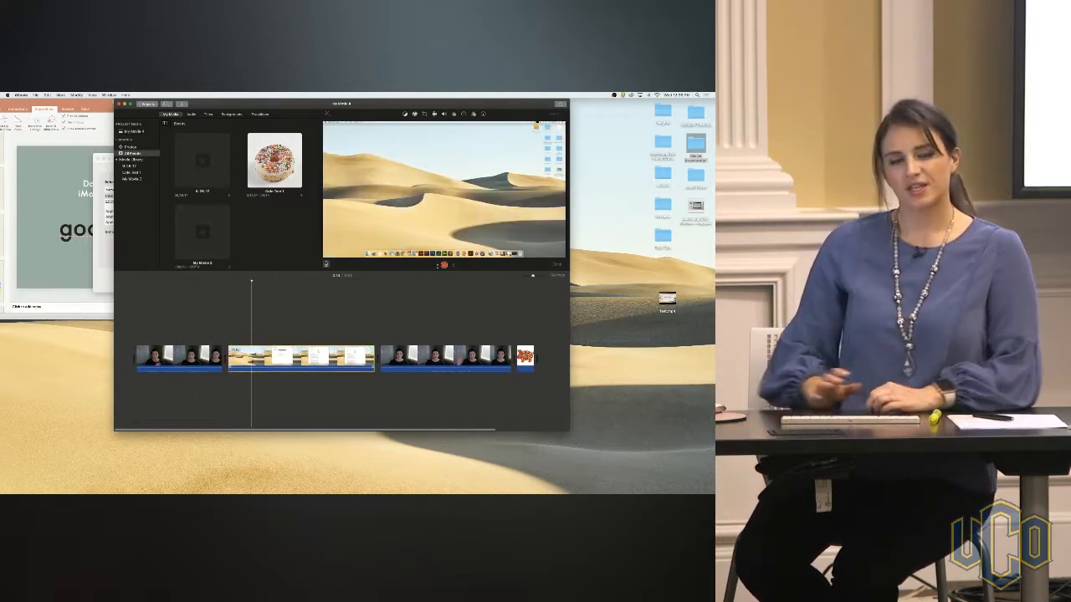
{"action": "left_click", "coordinate": [130, 104]}
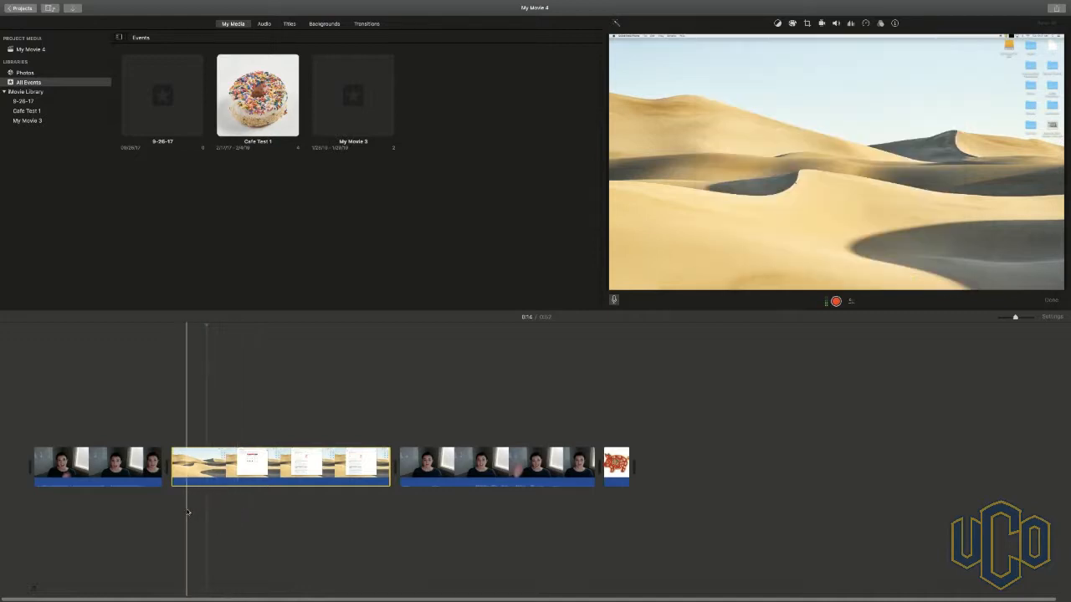
{"action": "left_click", "coordinate": [241, 508]}
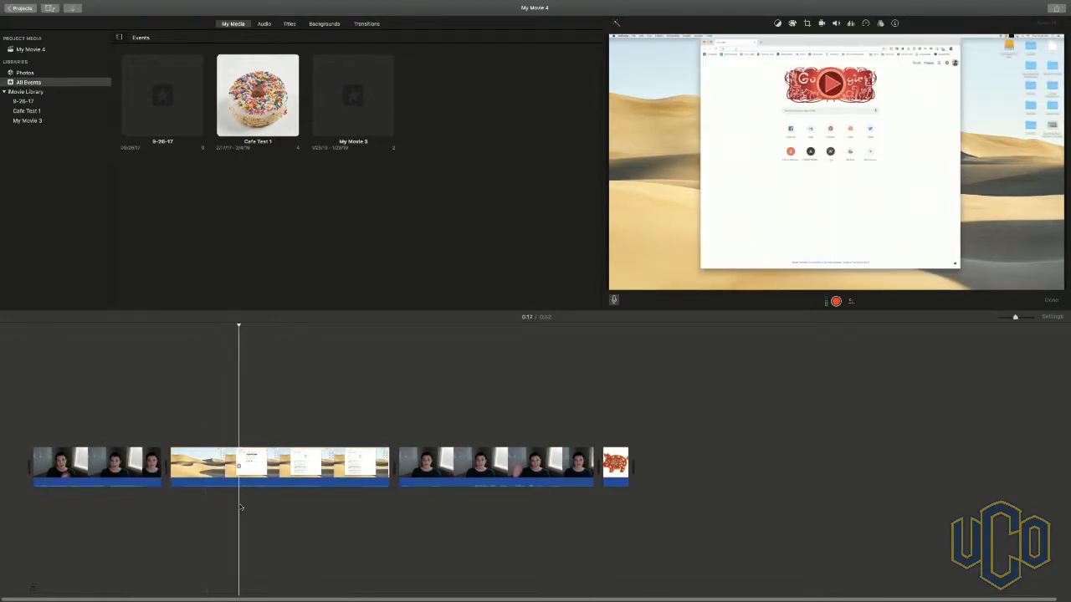
{"action": "right_click", "coordinate": [239, 458]}
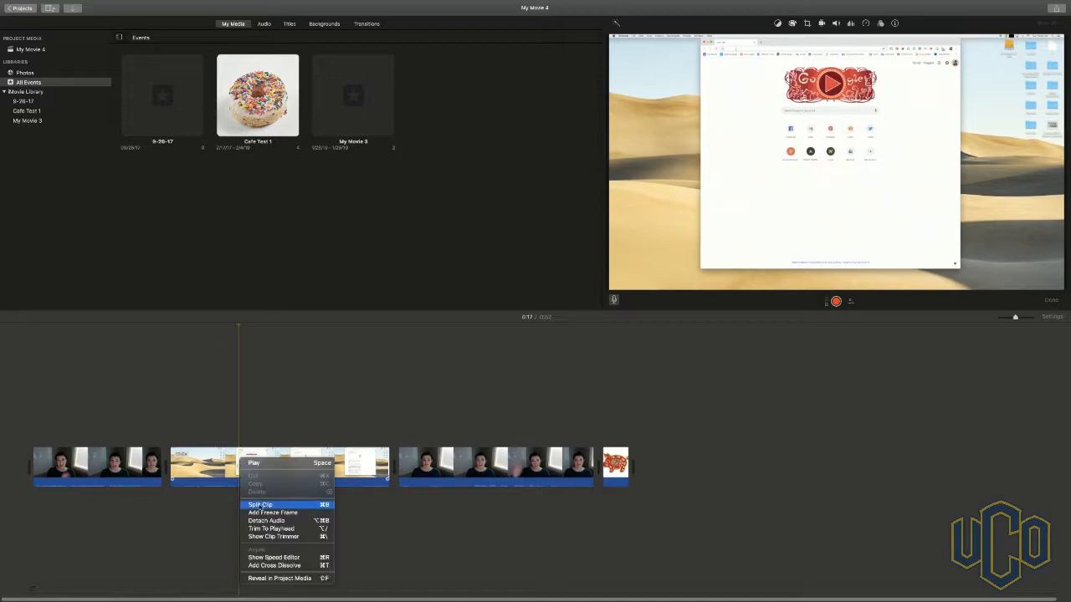
{"action": "left_click", "coordinate": [260, 504]}
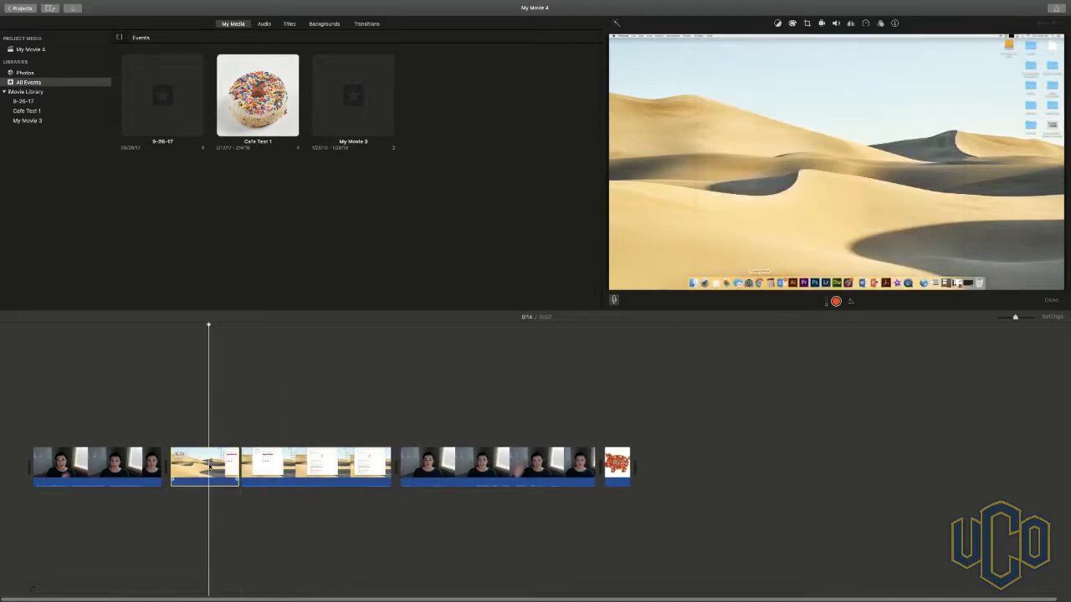
{"action": "key", "text": "Delete"}
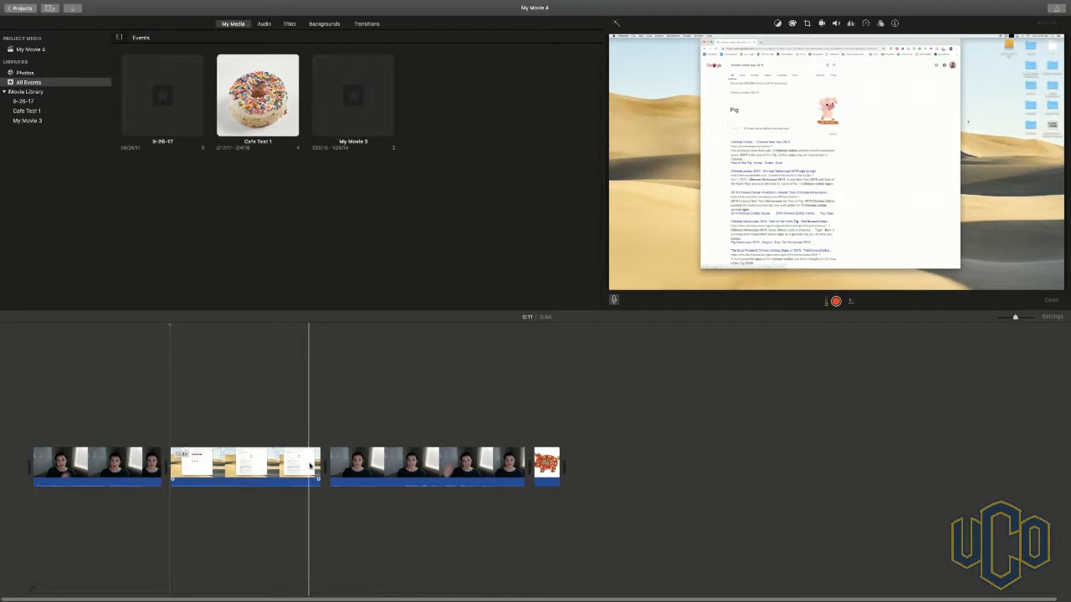
Step: Trim the end of the second clip and both the start and end of the third clip by moving their edges
{"action": "scroll", "coordinate": [308, 465], "scroll_direction": "right", "scroll_amount": 1}
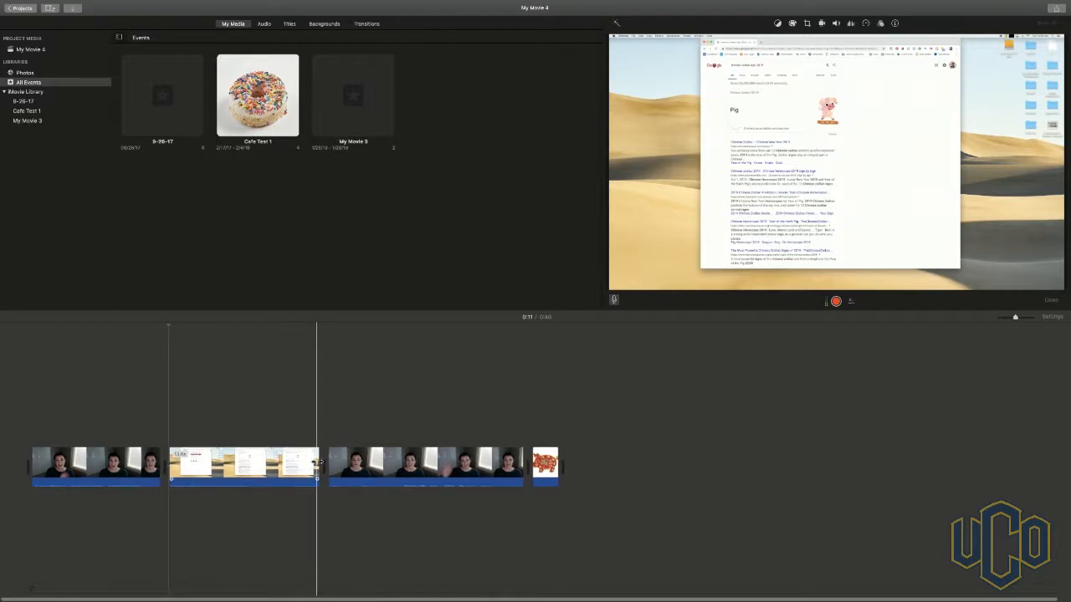
{"action": "left_click_drag", "start_coordinate": [320, 461], "coordinate": [294, 460]}
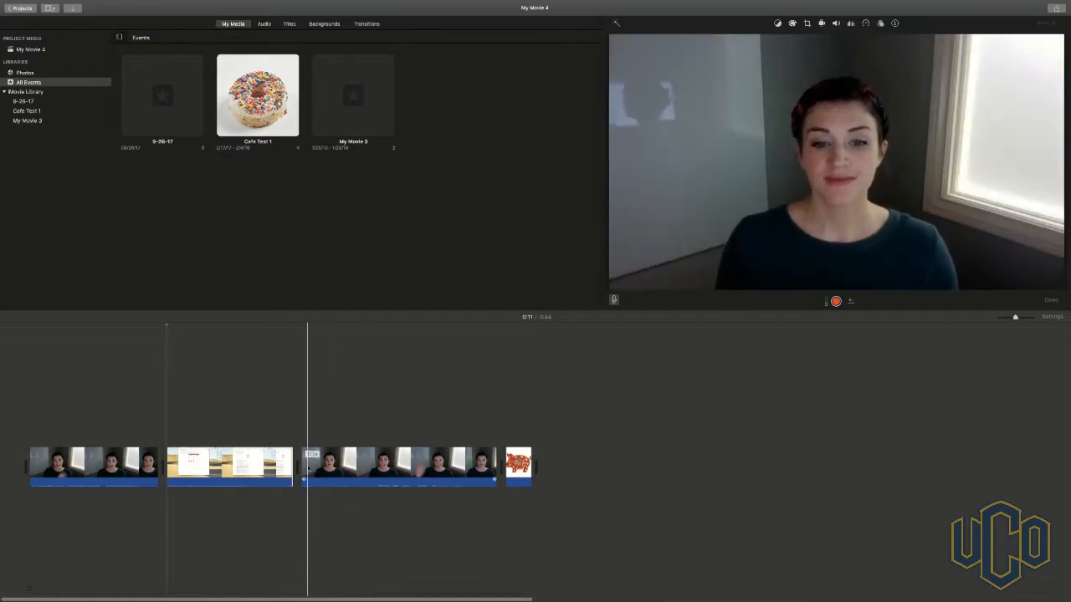
{"action": "left_click_drag", "start_coordinate": [304, 470], "coordinate": [371, 465]}
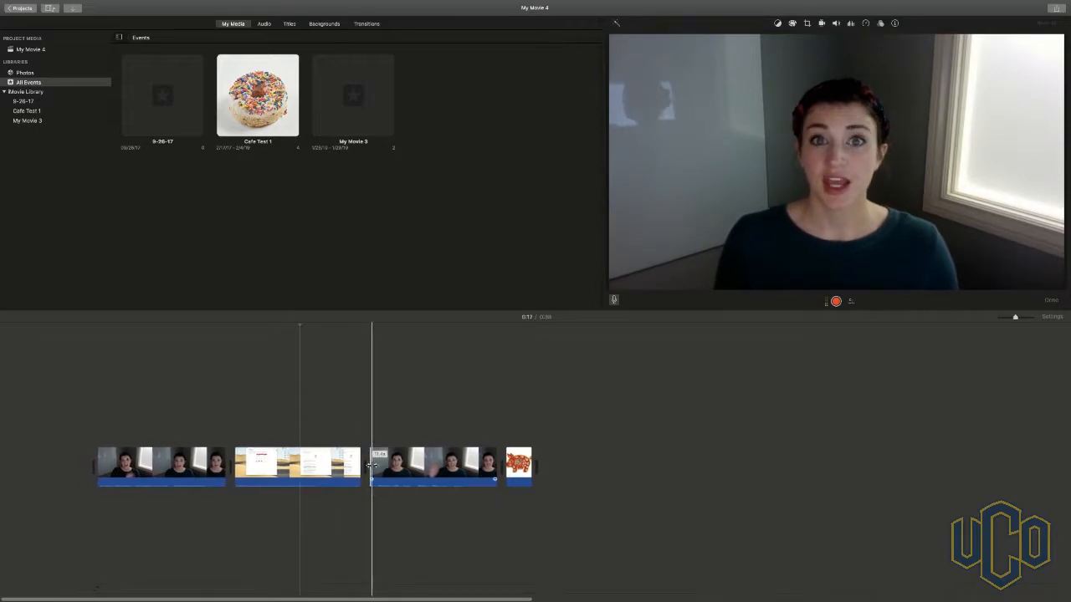
{"action": "left_click", "coordinate": [474, 465]}
{"action": "left_click_drag", "start_coordinate": [495, 460], "coordinate": [448, 462]}
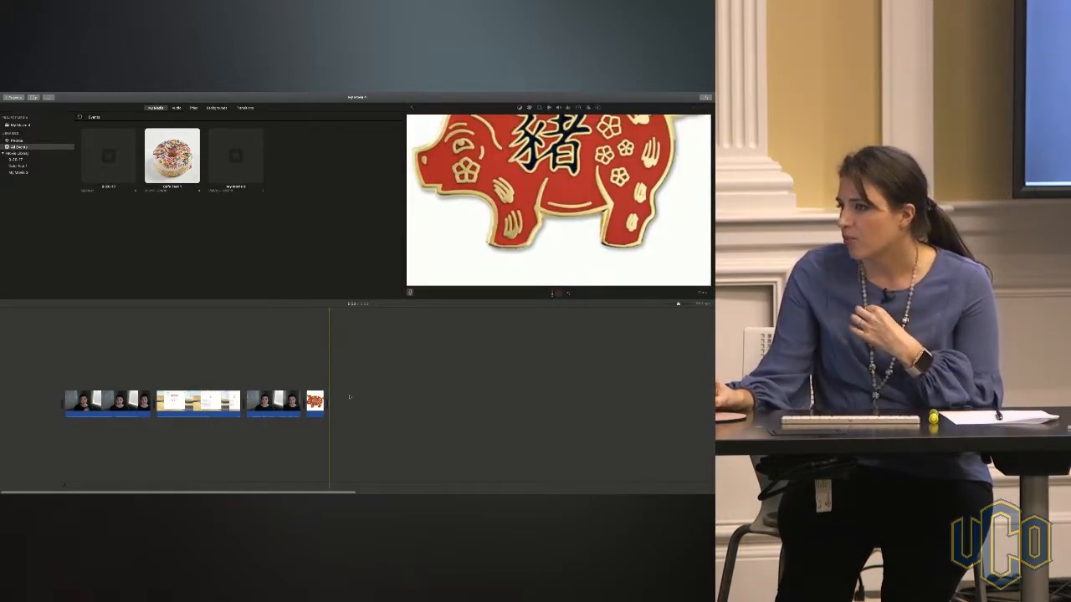
Step: Play the Year of the Pig image in the timeline to examine its zoom and pan effect
{"action": "left_click", "coordinate": [315, 401]}
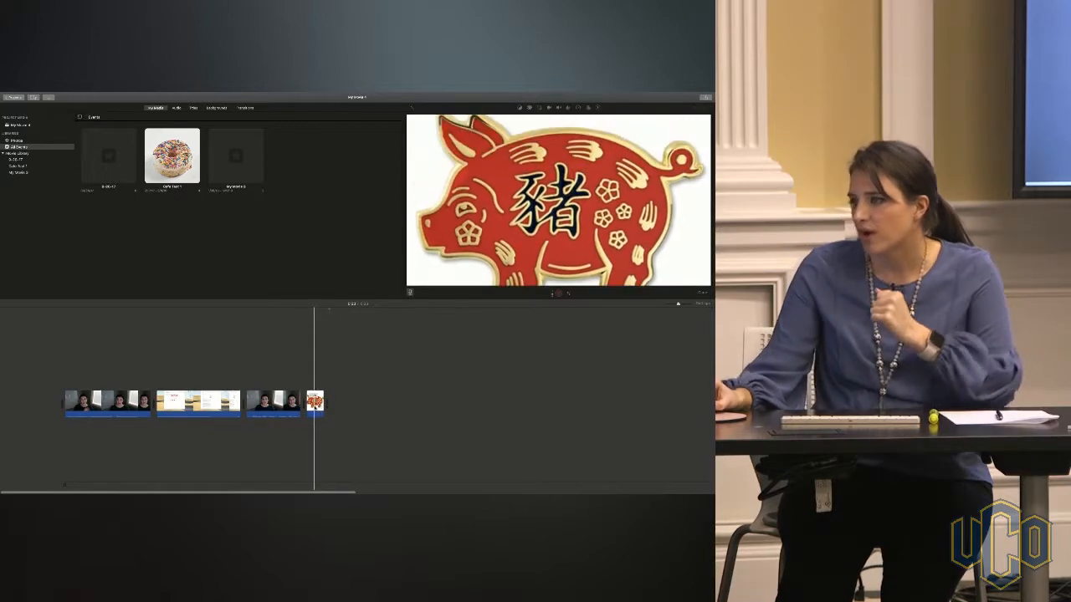
{"action": "key", "text": "v"}
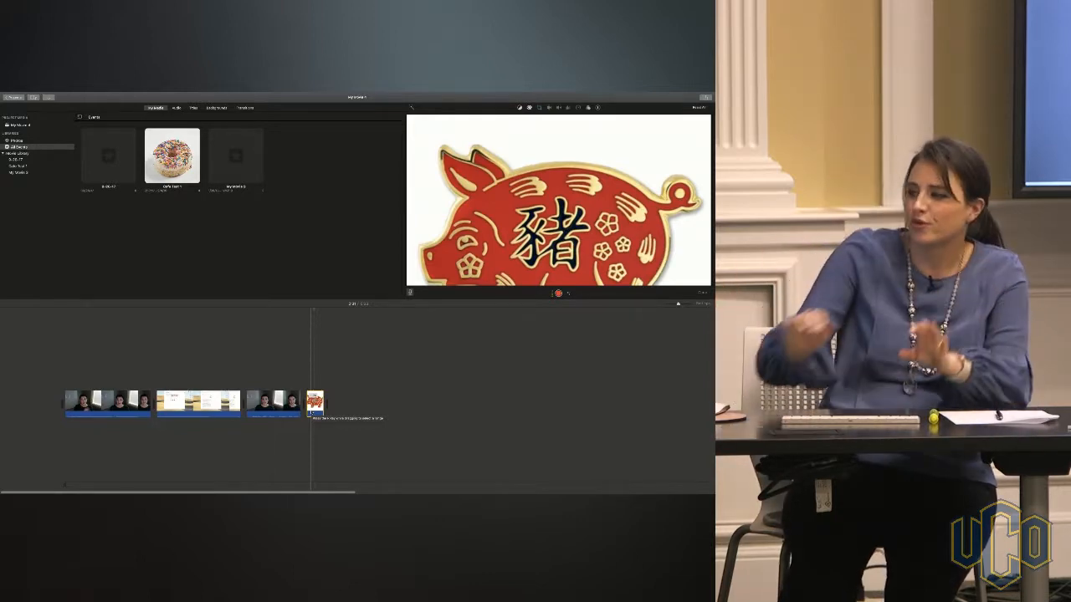
{"action": "key", "text": "space"}
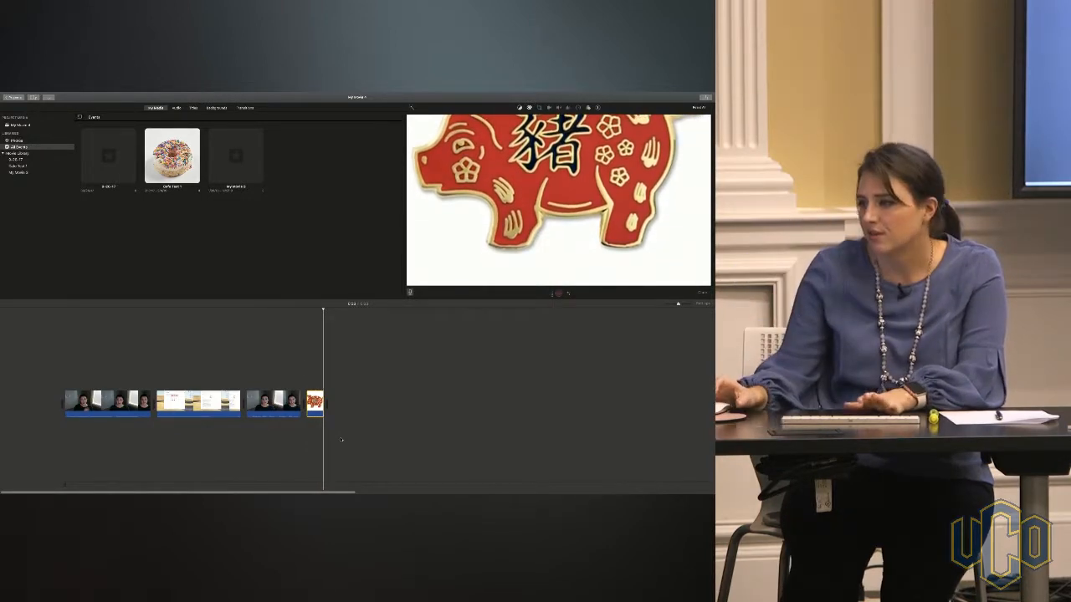
Step: Try Crop to Fill with a lowered frame on the pig image, settle on the Fit cropping style, and play the image
{"action": "left_click", "coordinate": [315, 401]}
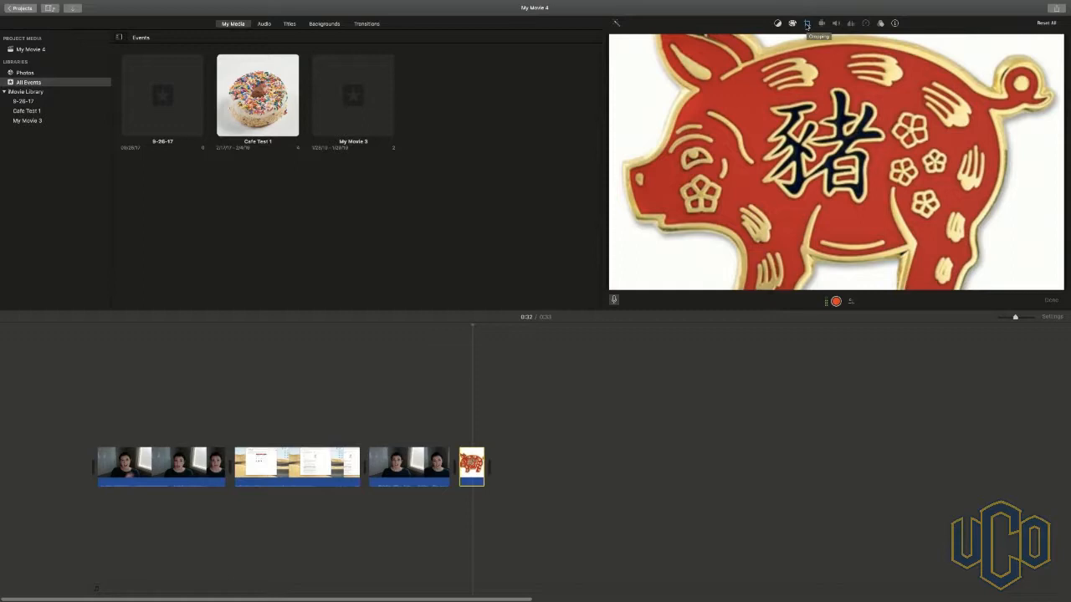
{"action": "left_click", "coordinate": [806, 24]}
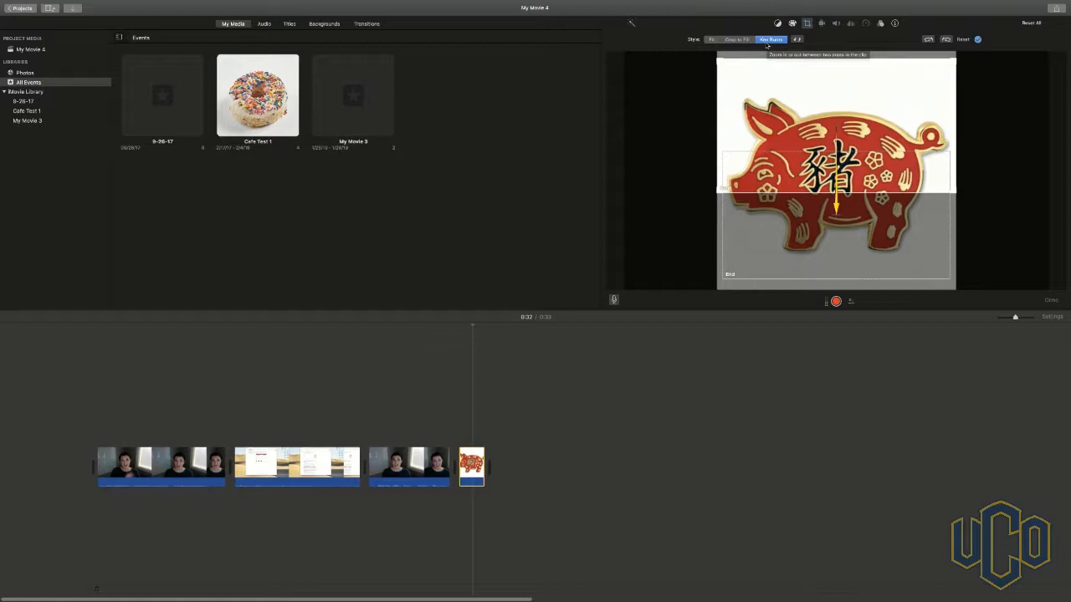
{"action": "left_click", "coordinate": [712, 40]}
{"action": "left_click", "coordinate": [736, 39]}
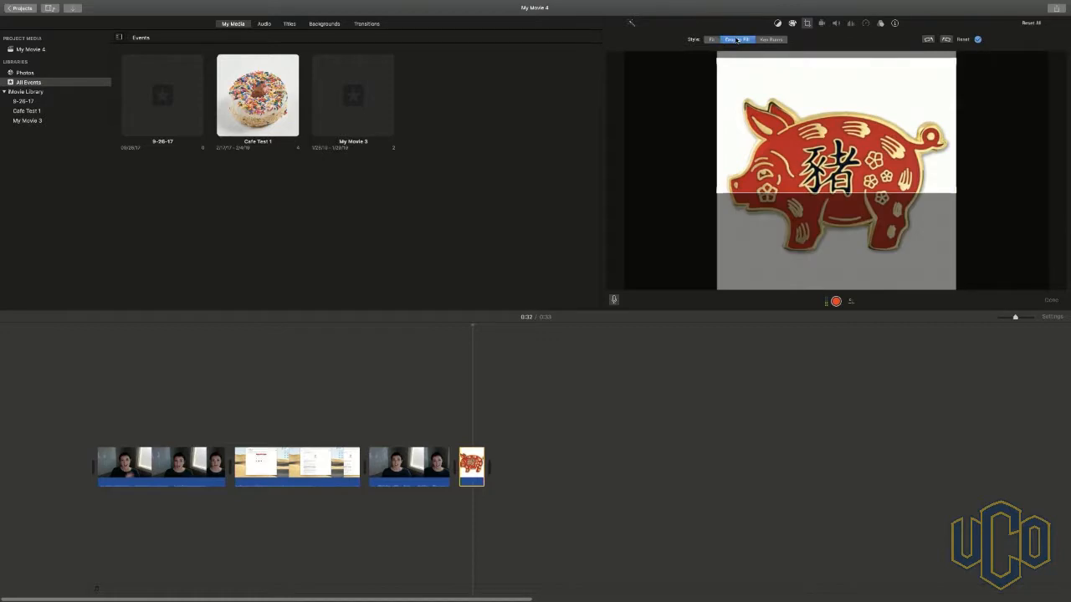
{"action": "left_click_drag", "start_coordinate": [807, 103], "coordinate": [805, 151]}
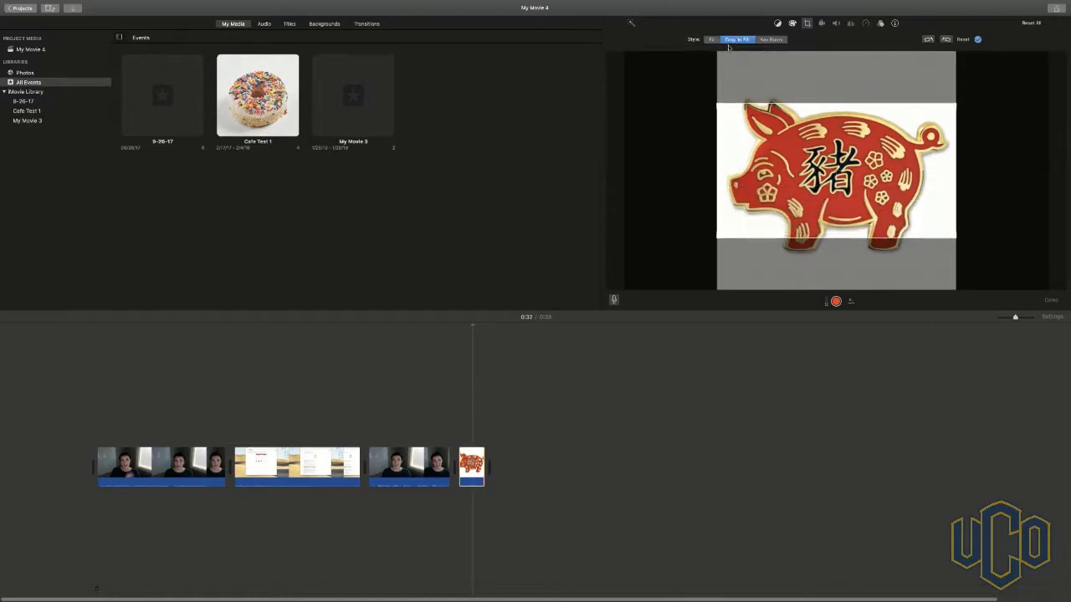
{"action": "left_click", "coordinate": [710, 40]}
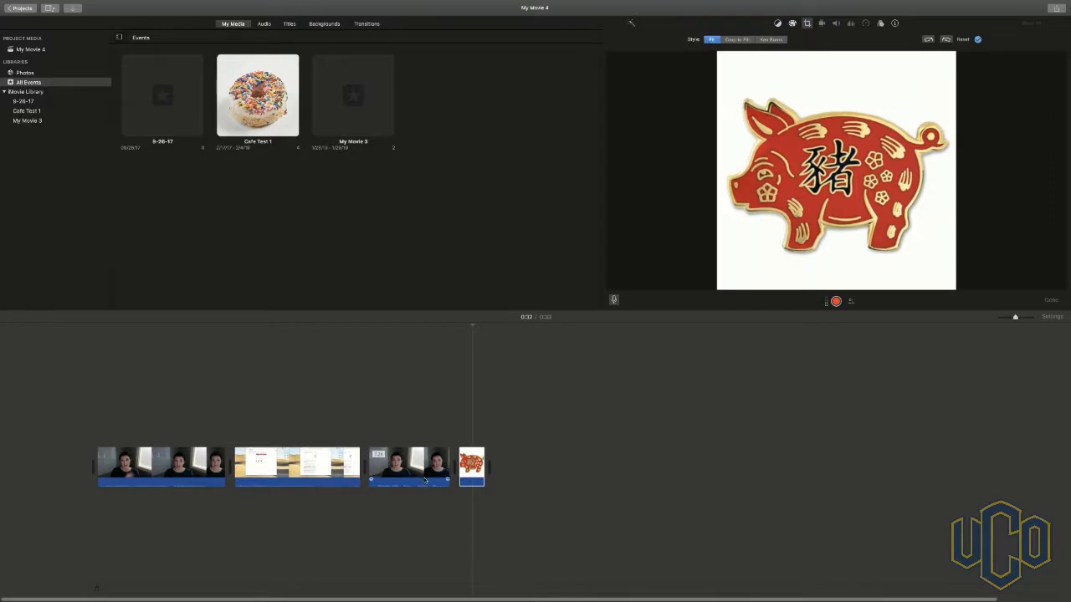
{"action": "key", "text": "space"}
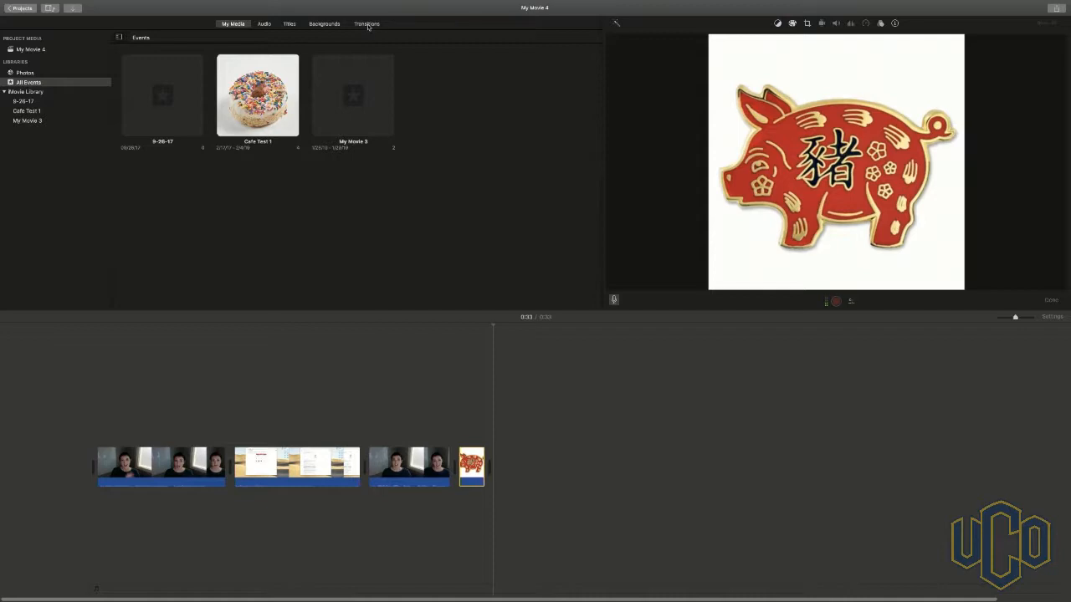
Step: Add a Cross Dissolve transition between the first and second clips and another between the second and third clips
{"action": "left_click", "coordinate": [368, 24]}
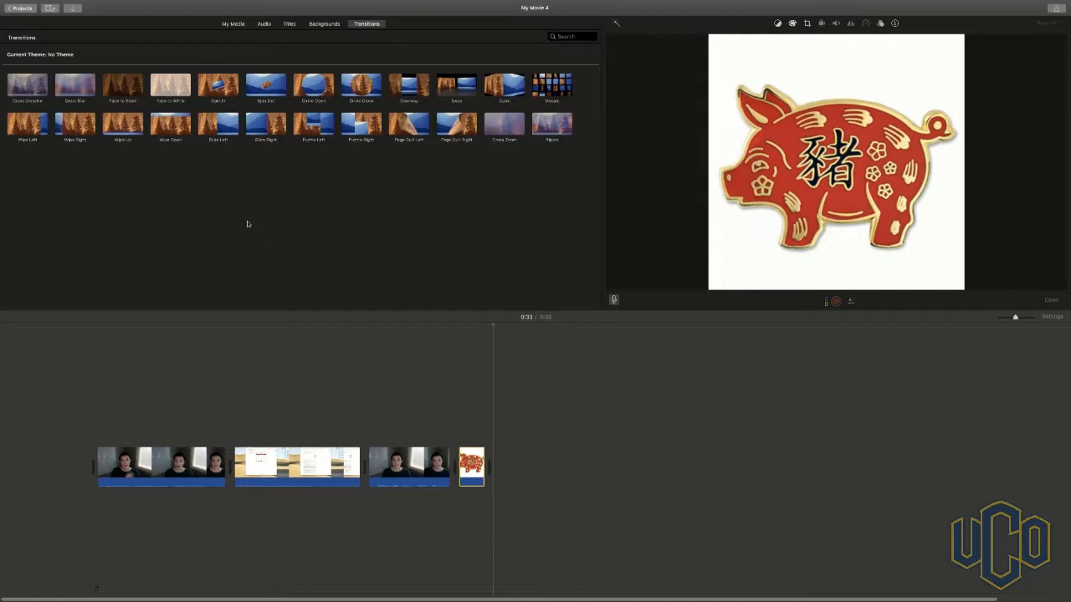
{"action": "left_click", "coordinate": [254, 129]}
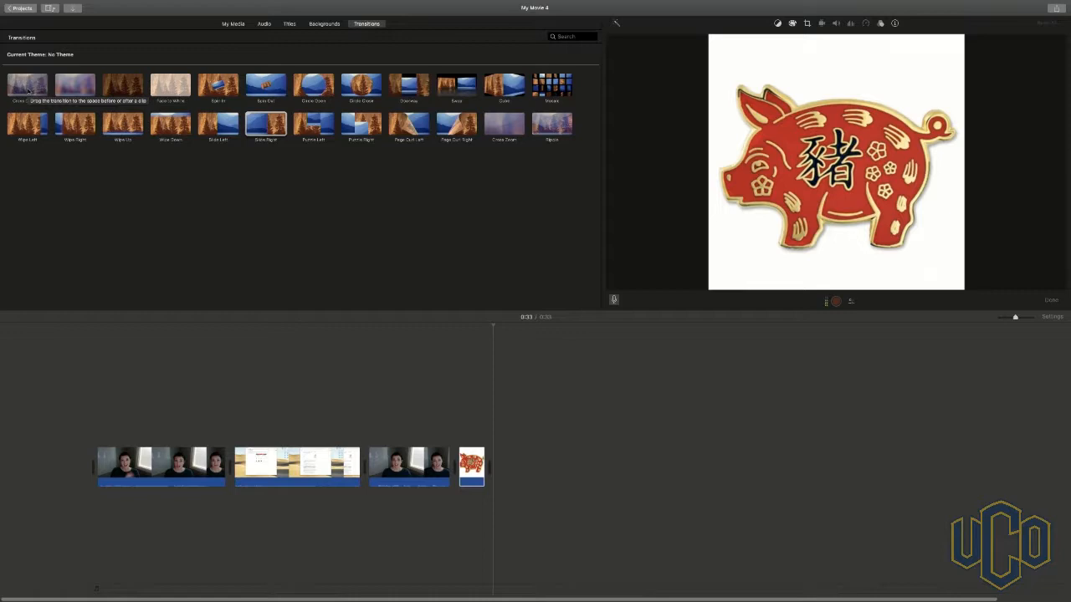
{"action": "left_click_drag", "start_coordinate": [28, 92], "coordinate": [223, 475]}
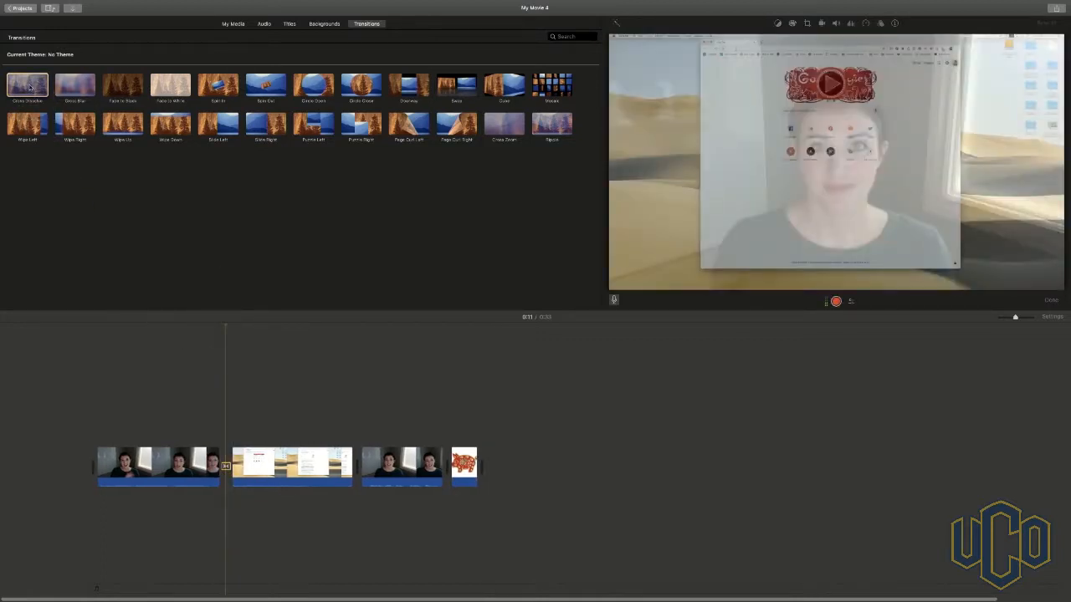
{"action": "left_click_drag", "start_coordinate": [29, 88], "coordinate": [344, 482]}
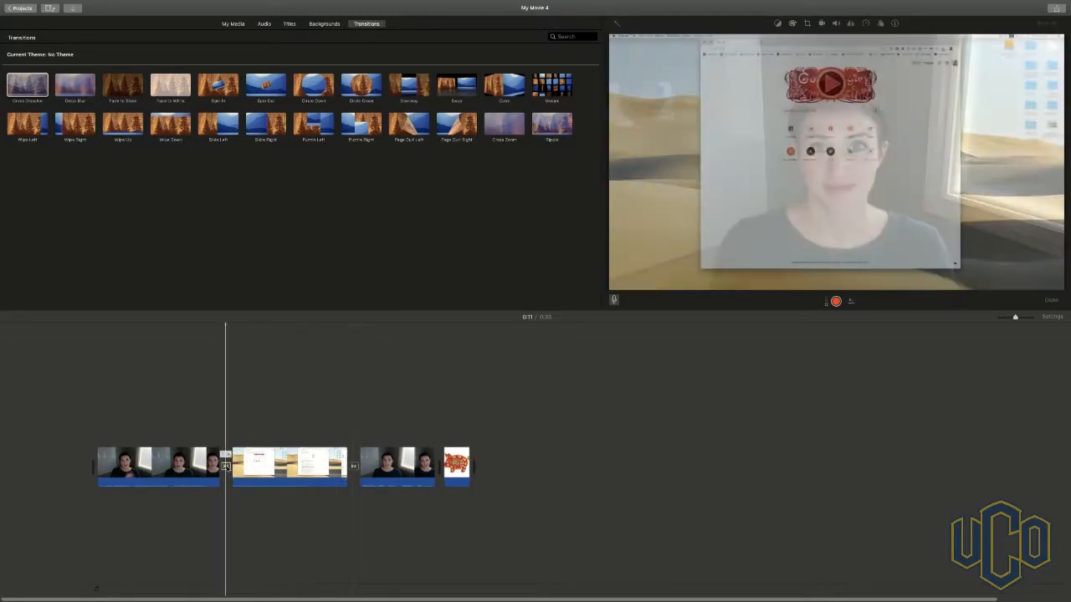
Step: Delete the transition between the first and second clips and play across the plain cut
{"action": "left_click", "coordinate": [225, 467]}
{"action": "key", "text": "Delete"}
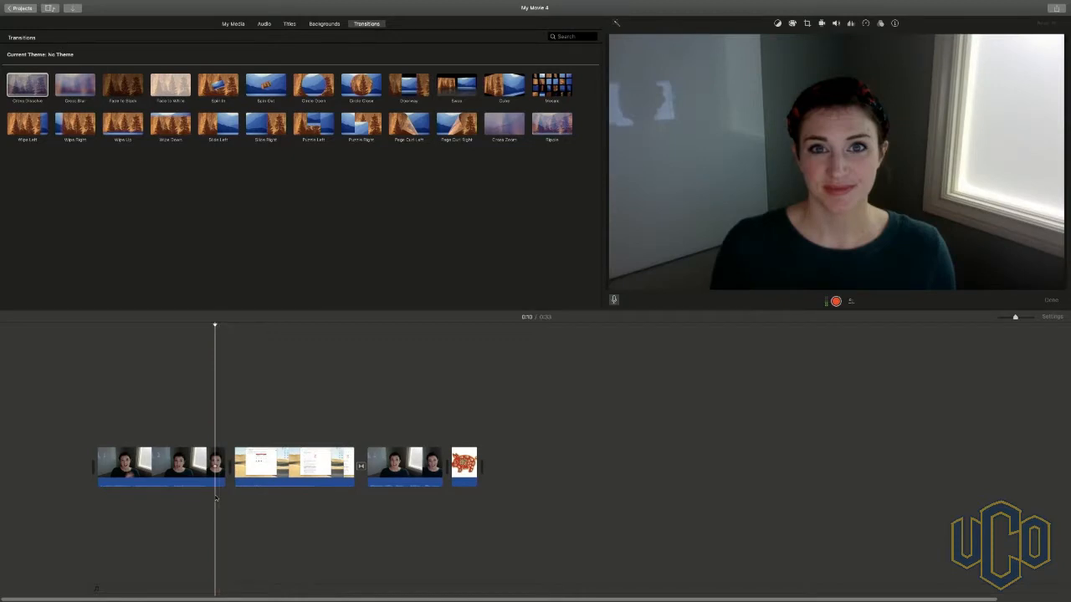
{"action": "key", "text": "XF86AudioRaiseVolume"}
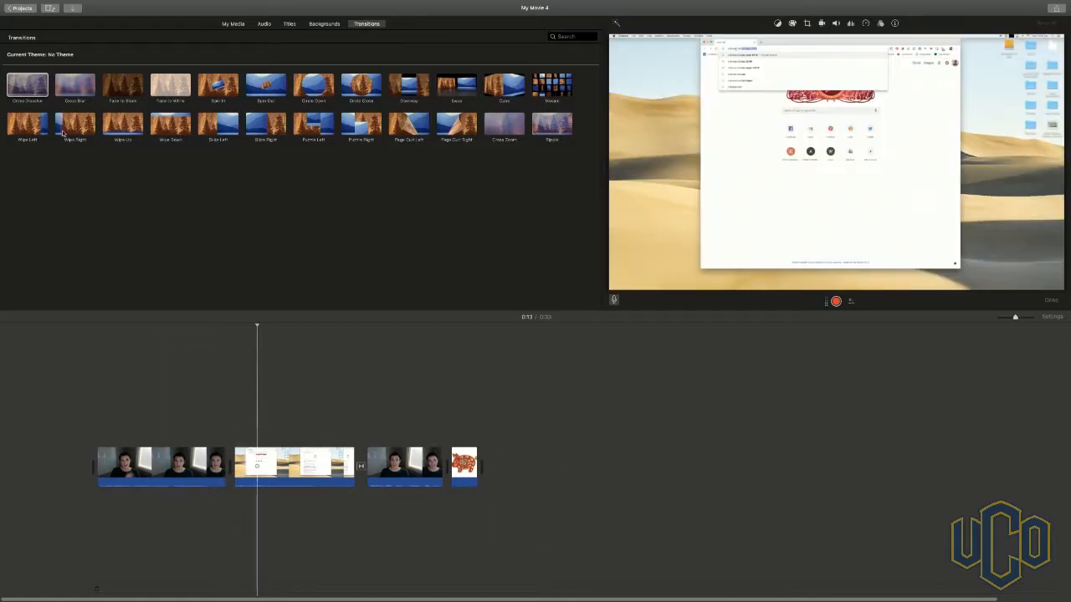
Step: Put the Cross Dissolve back between the first and second clips and play across the transition
{"action": "left_click_drag", "start_coordinate": [33, 89], "coordinate": [221, 470]}
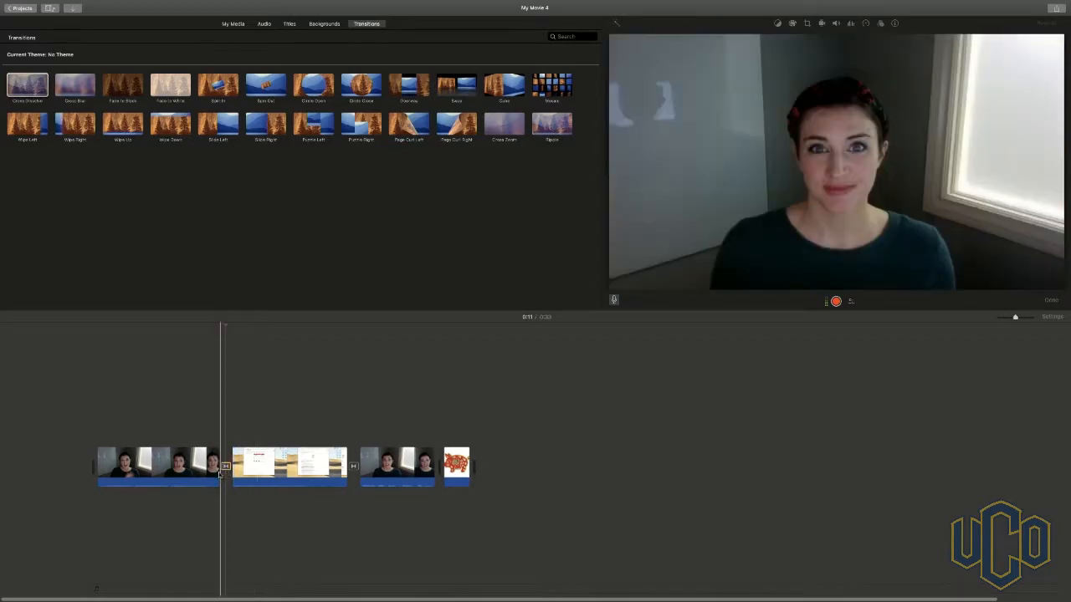
{"action": "left_click", "coordinate": [212, 502]}
{"action": "key", "text": "space"}
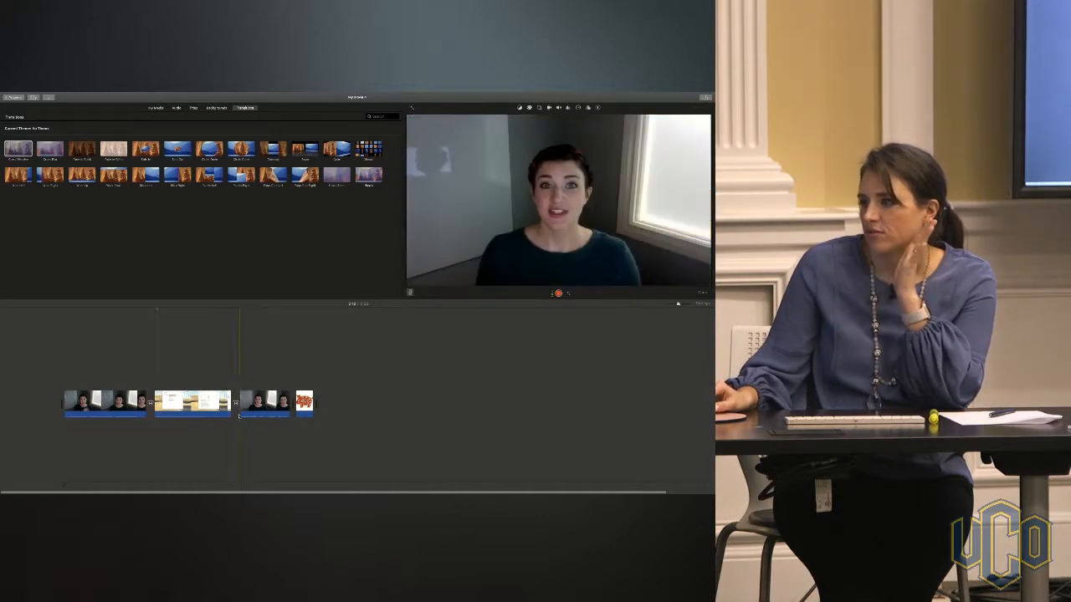
Step: Play the start of the third clip and move the pig image from the timeline's end to an overlay above that start
{"action": "key", "text": "space"}
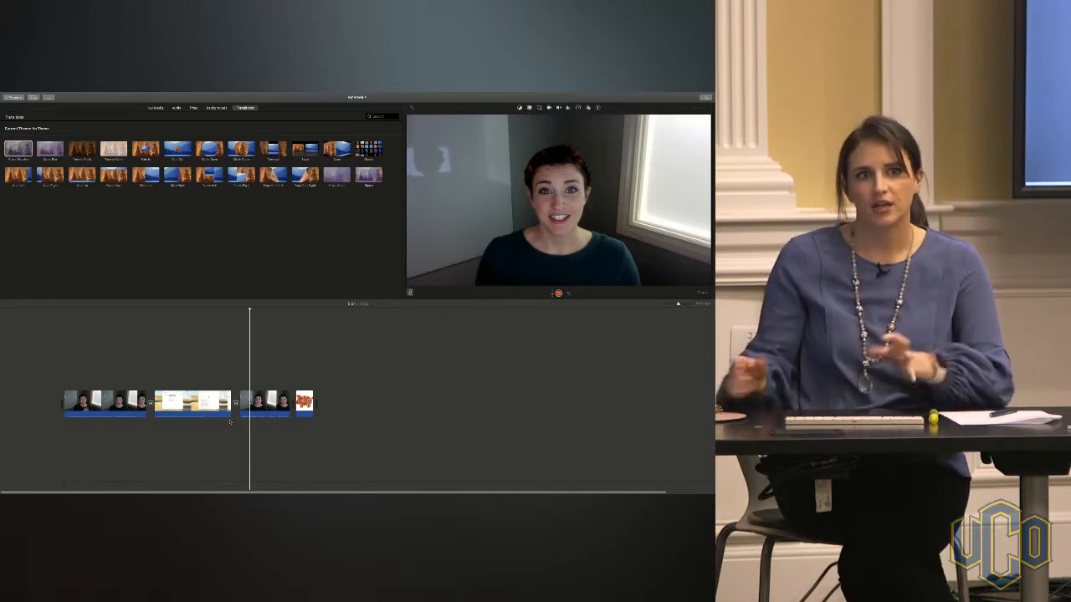
{"action": "left_click", "coordinate": [305, 404]}
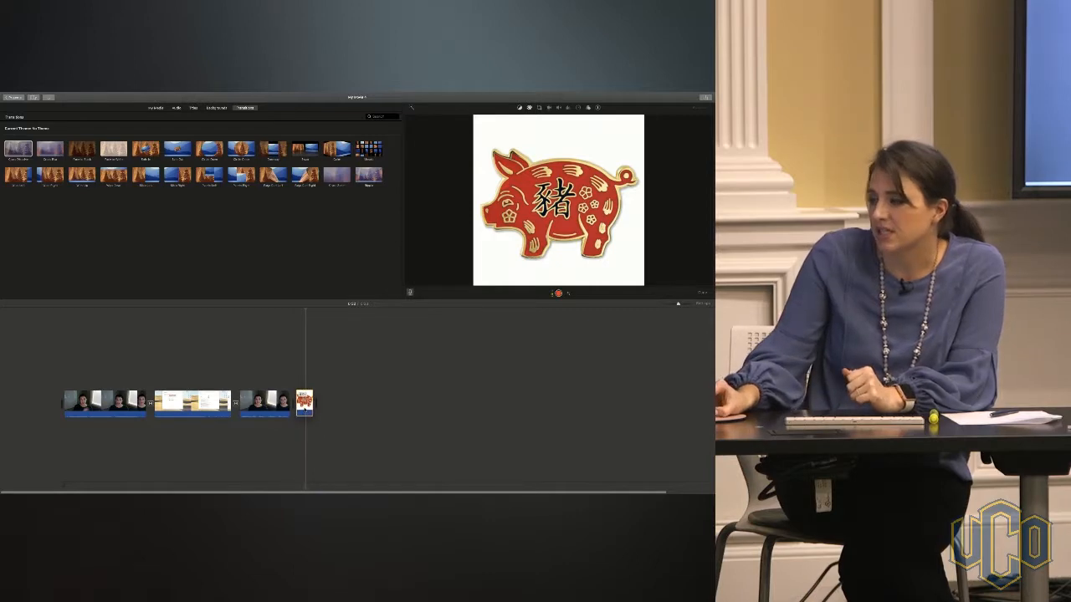
{"action": "left_click_drag", "start_coordinate": [304, 405], "coordinate": [248, 378]}
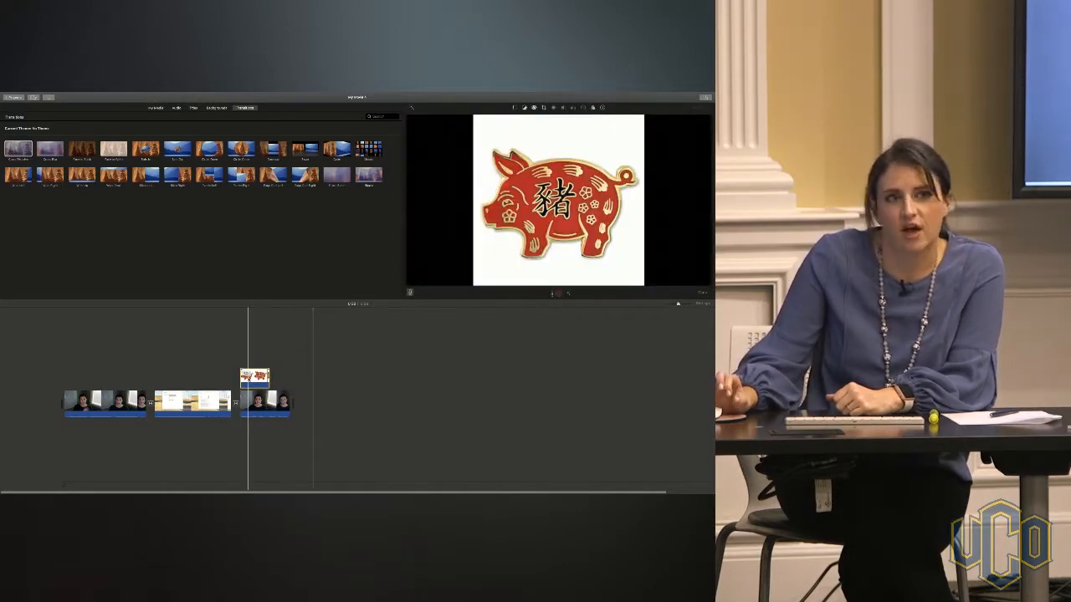
Step: Play the third clip to find the pointing gesture and reposition the pig image overlay there, starting about a third into the clip
{"action": "left_click_drag", "start_coordinate": [249, 376], "coordinate": [318, 400]}
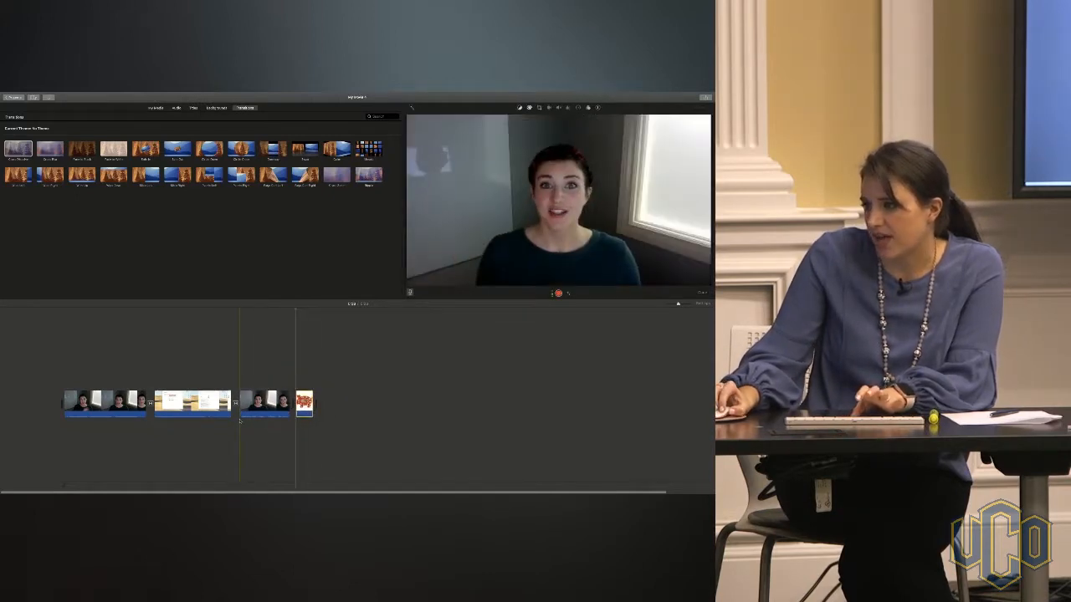
{"action": "key", "text": "space"}
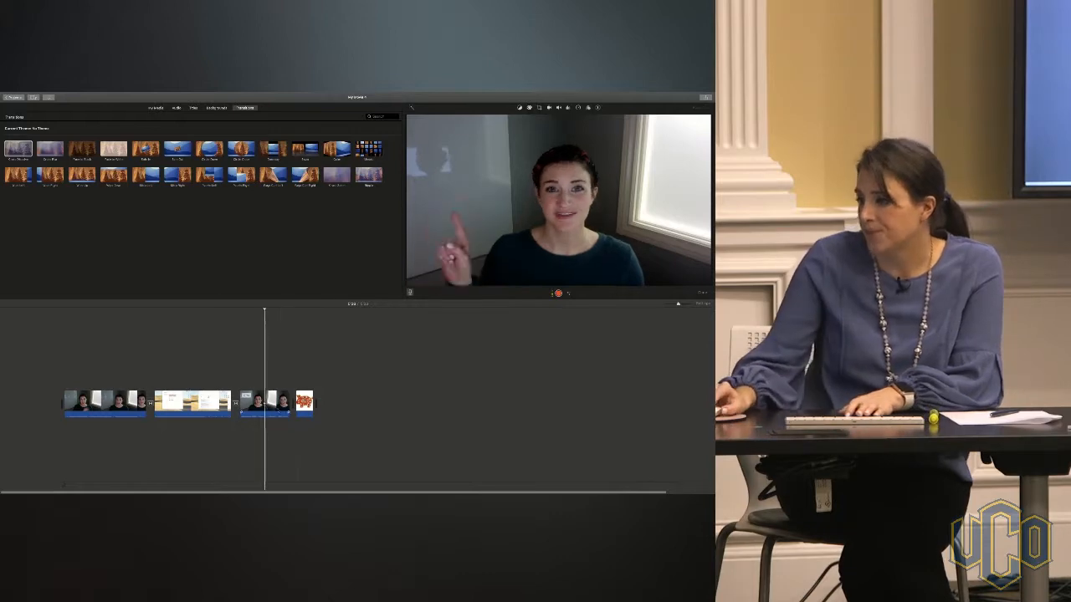
{"action": "left_click", "coordinate": [307, 404]}
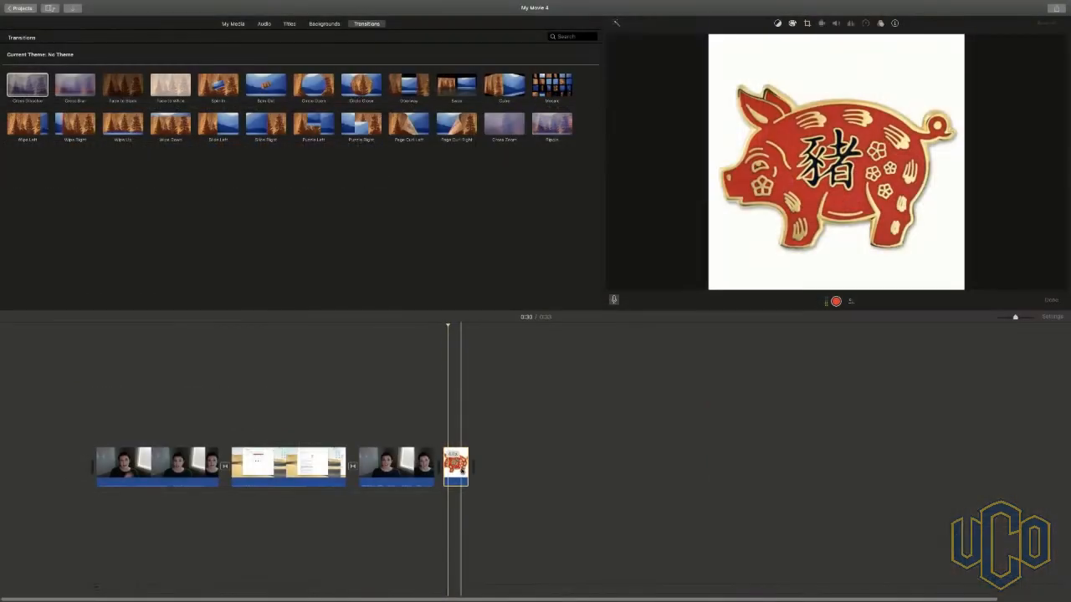
{"action": "left_click_drag", "start_coordinate": [461, 471], "coordinate": [390, 432]}
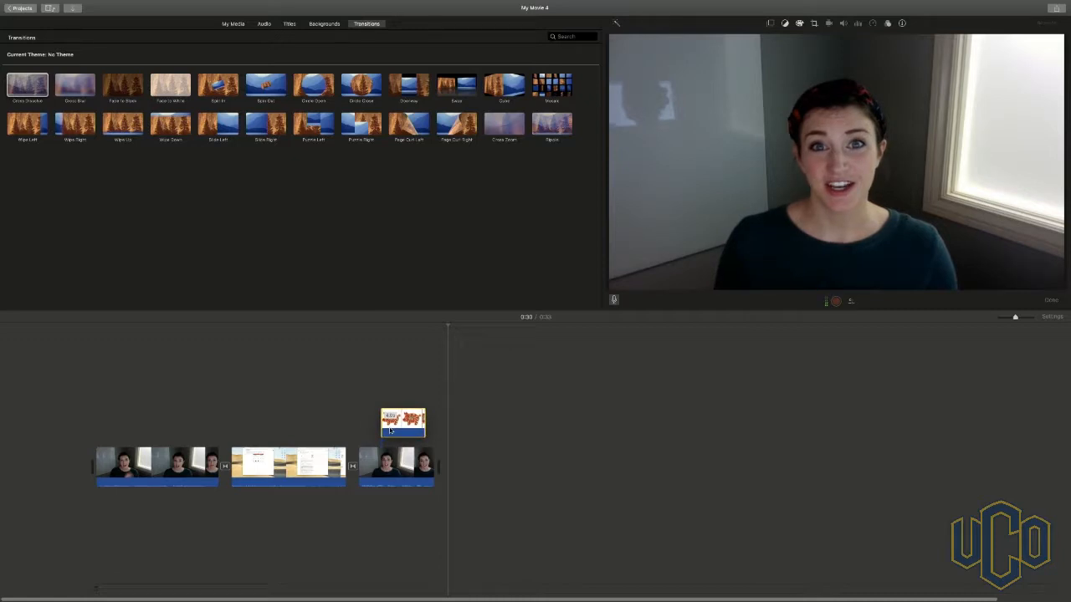
{"action": "left_click_drag", "start_coordinate": [389, 430], "coordinate": [394, 430]}
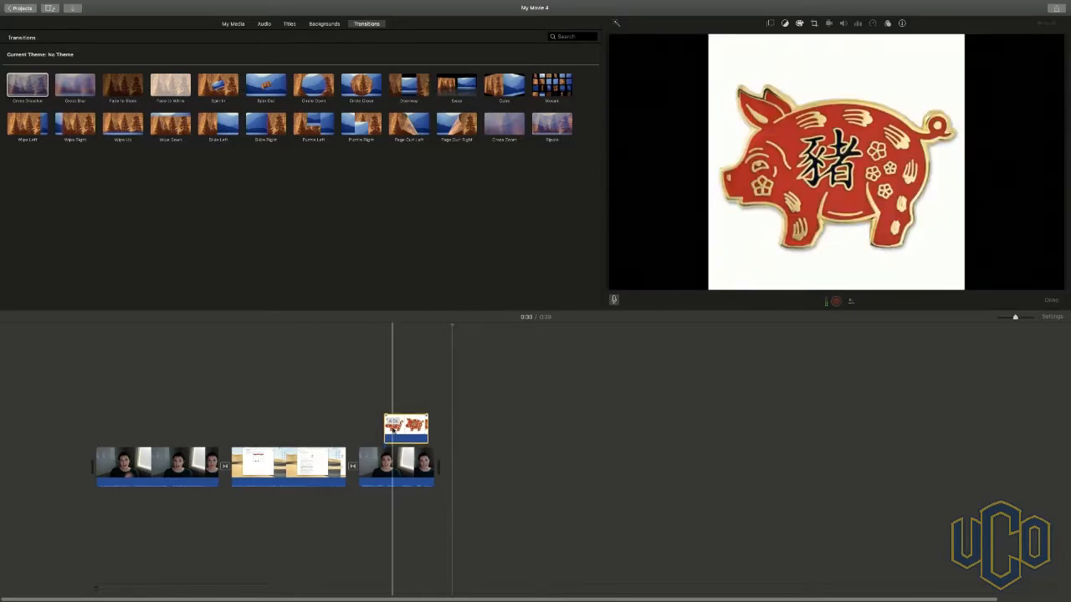
{"action": "left_click", "coordinate": [399, 431]}
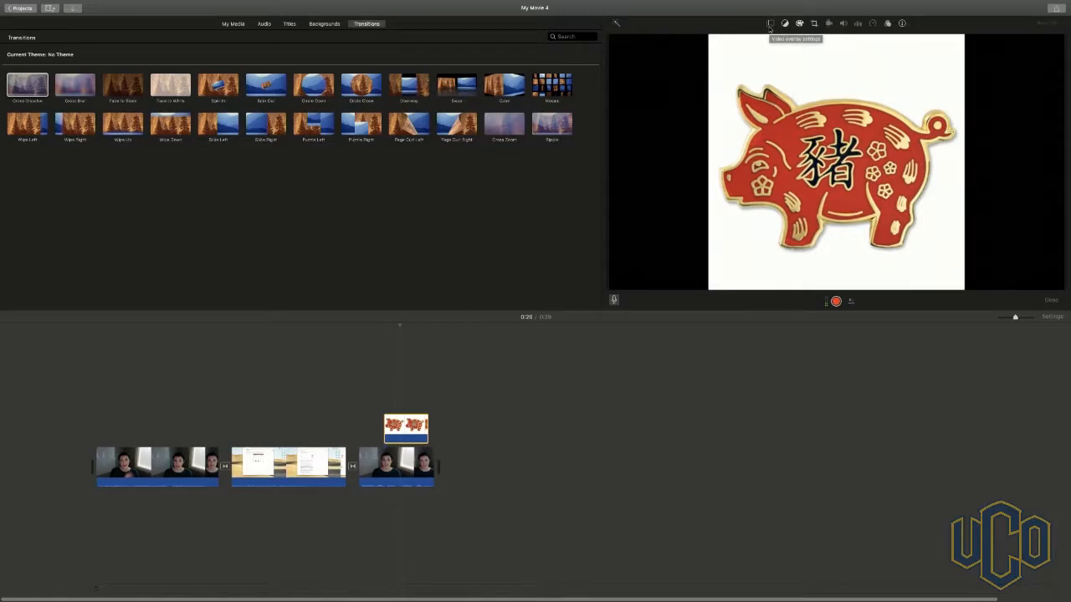
Step: Change the pig image's video overlay setting to Picture in Picture
{"action": "left_click", "coordinate": [769, 25]}
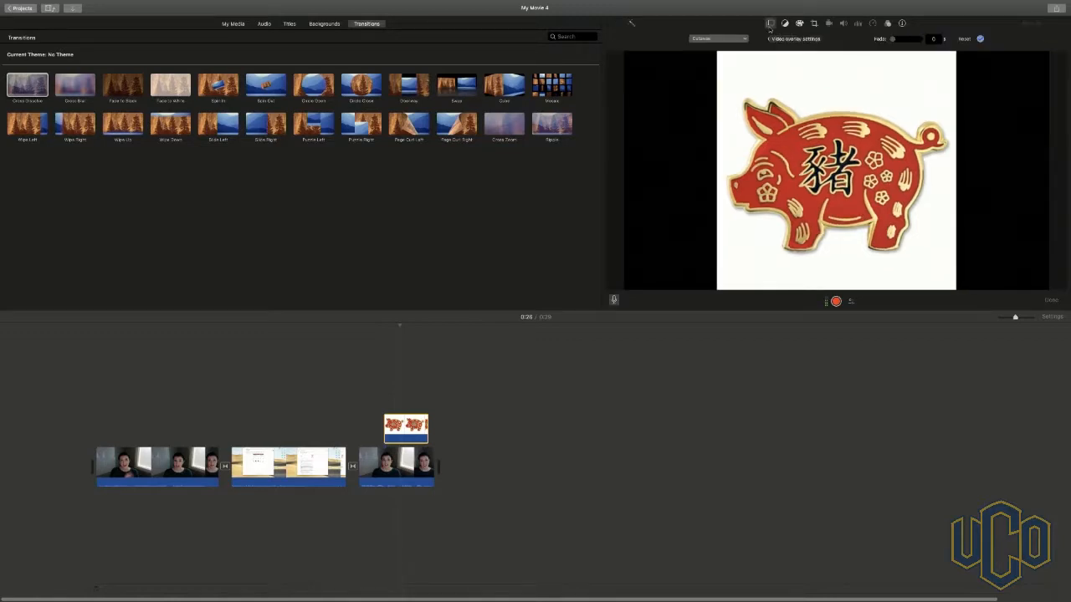
{"action": "left_click", "coordinate": [711, 40]}
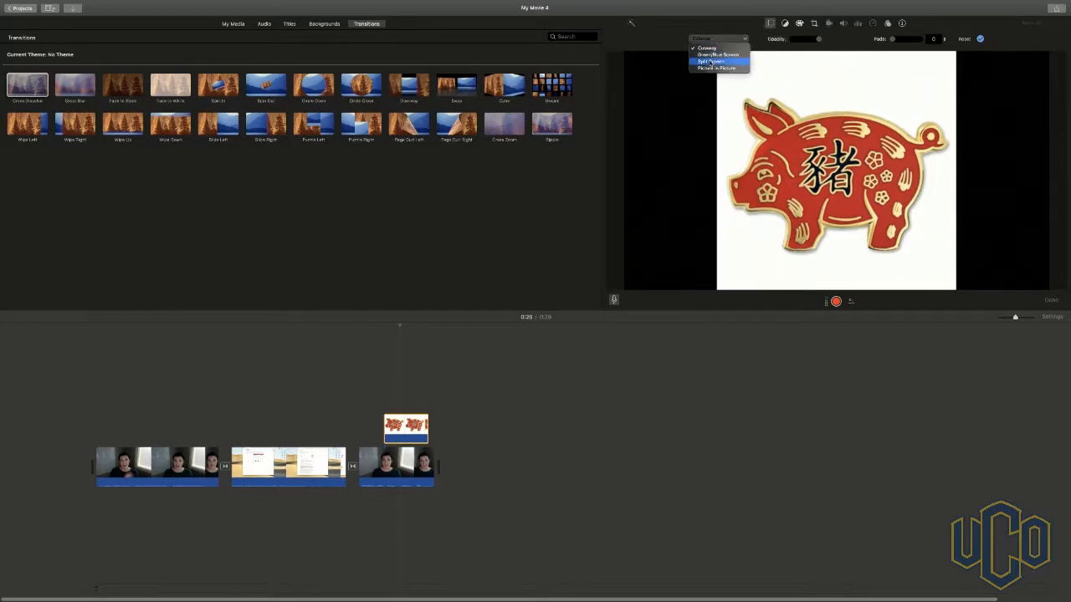
{"action": "left_click", "coordinate": [713, 68]}
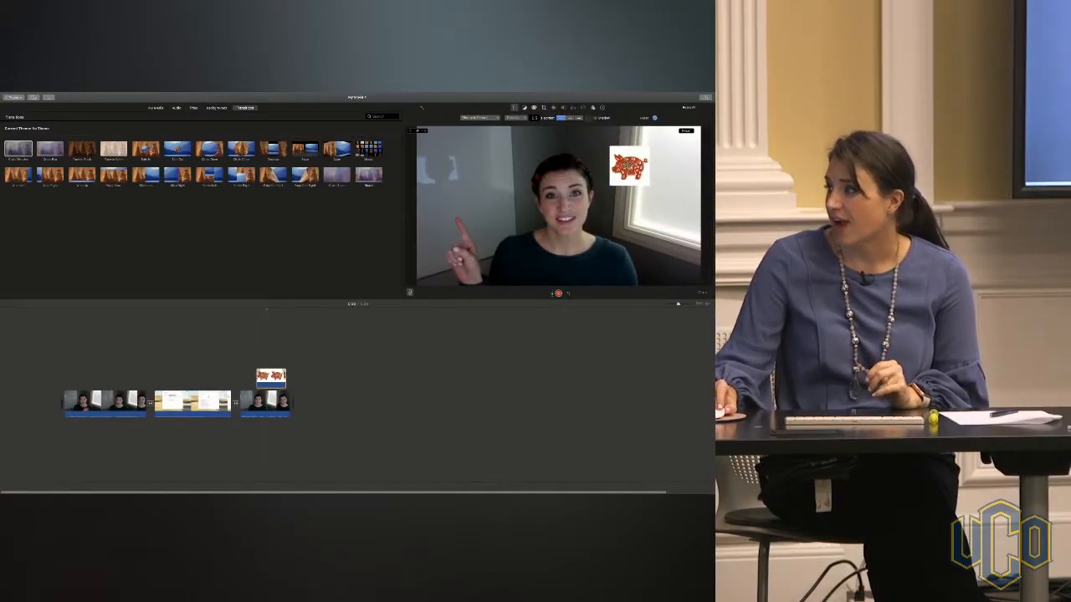
Step: Move the pig picture to the upper-left corner of the video frame and enlarge it to fill the space above the pointing finger
{"action": "left_click_drag", "start_coordinate": [941, 111], "coordinate": [710, 100]}
{"action": "left_click_drag", "start_coordinate": [473, 160], "coordinate": [448, 159]}
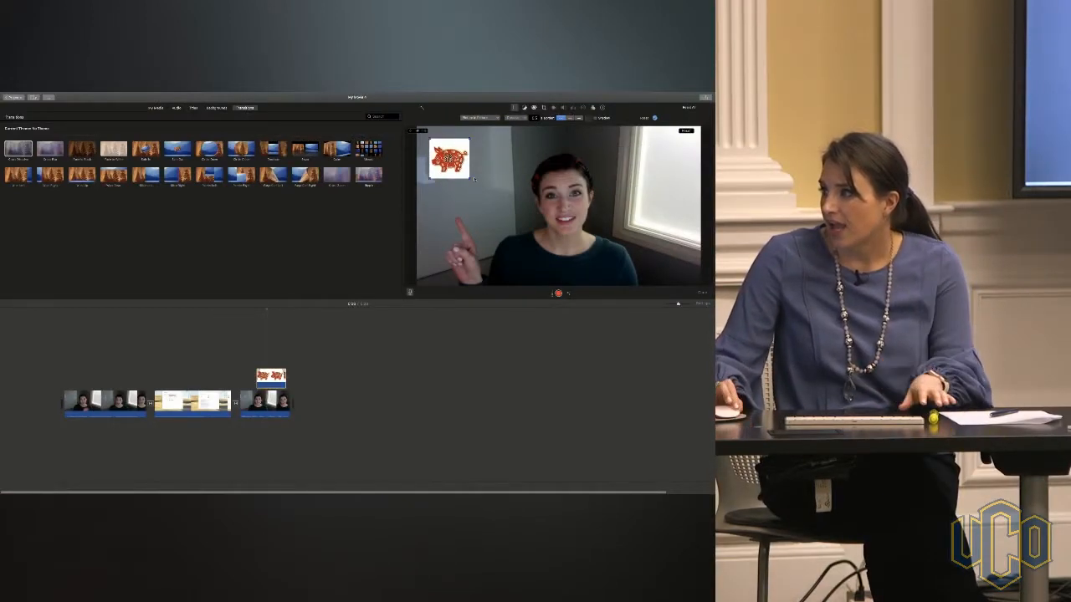
{"action": "left_click_drag", "start_coordinate": [470, 178], "coordinate": [506, 205]}
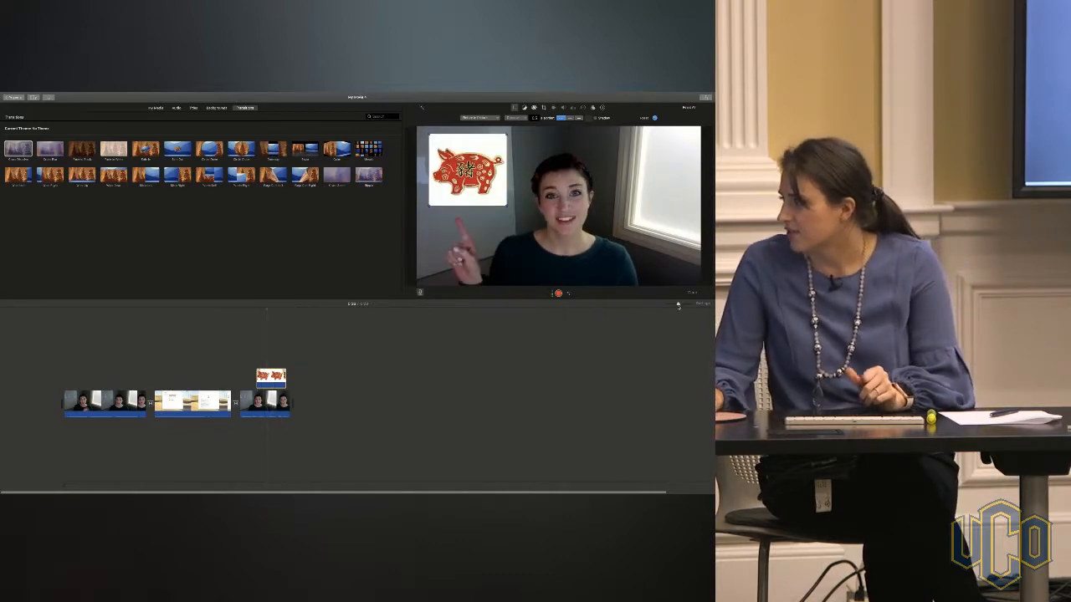
Step: Play the third clip from near its start through the pig overlay to check when the picture appears and disappears
{"action": "scroll", "coordinate": [678, 305], "scroll_direction": "right", "scroll_amount": 5}
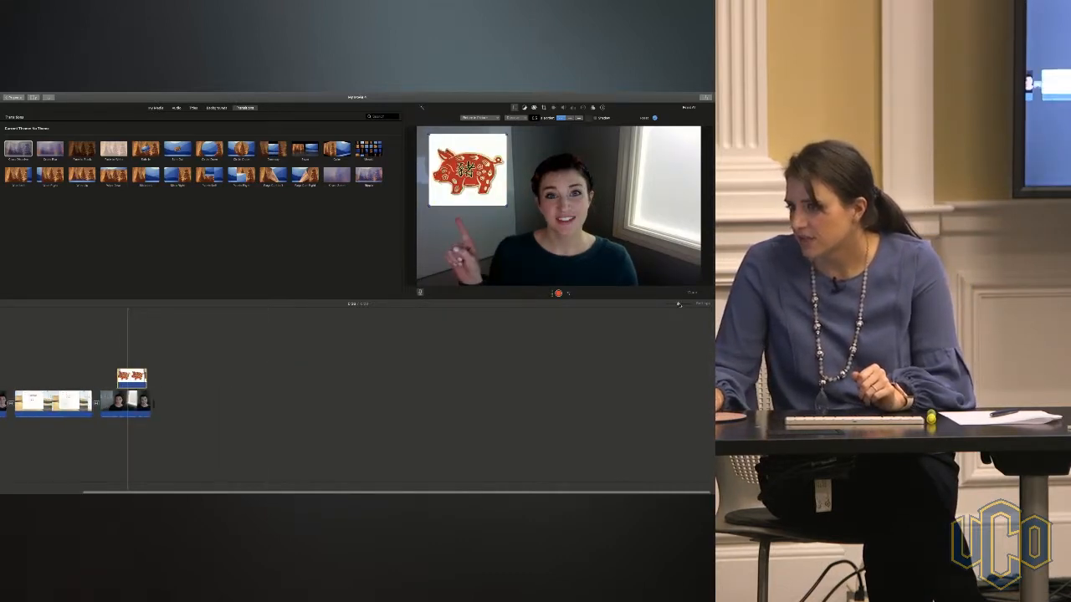
{"action": "left_click_drag", "start_coordinate": [679, 305], "coordinate": [681, 305]}
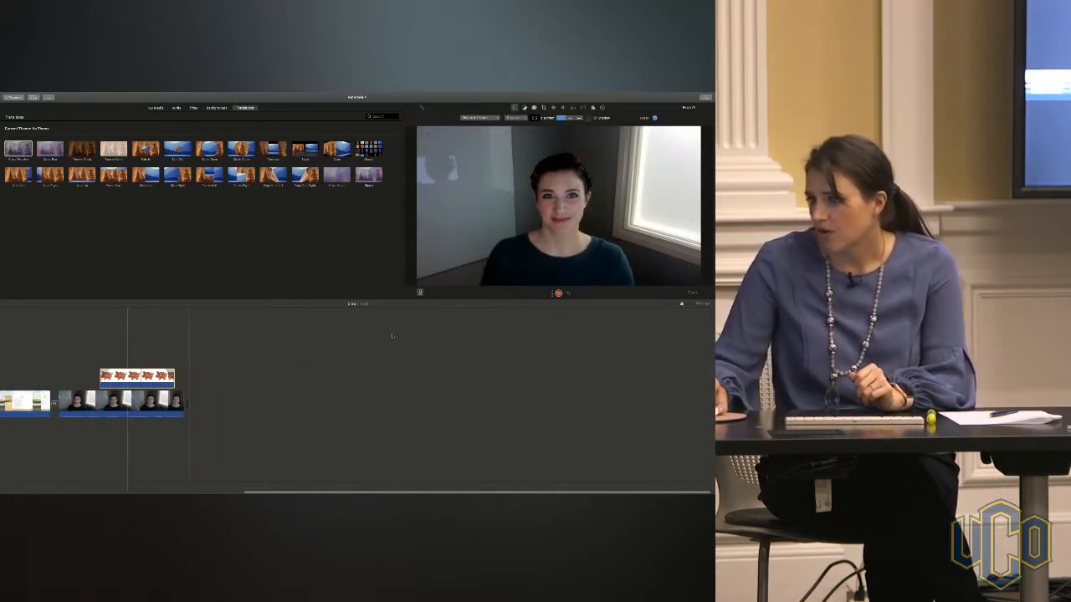
{"action": "scroll", "coordinate": [669, 310], "scroll_direction": "left", "scroll_amount": 2}
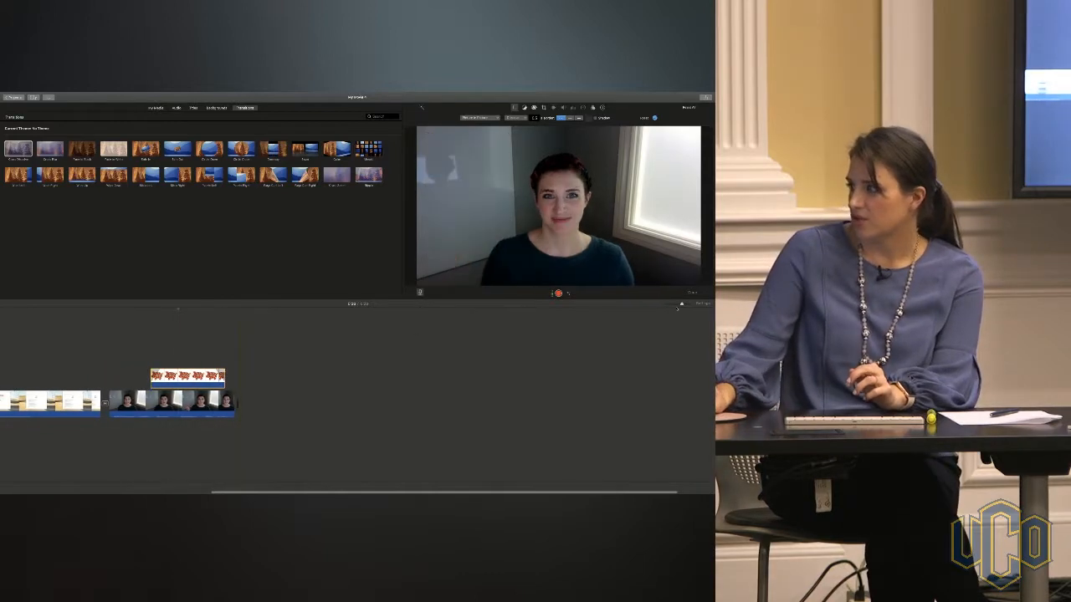
{"action": "left_click_drag", "start_coordinate": [681, 304], "coordinate": [665, 304]}
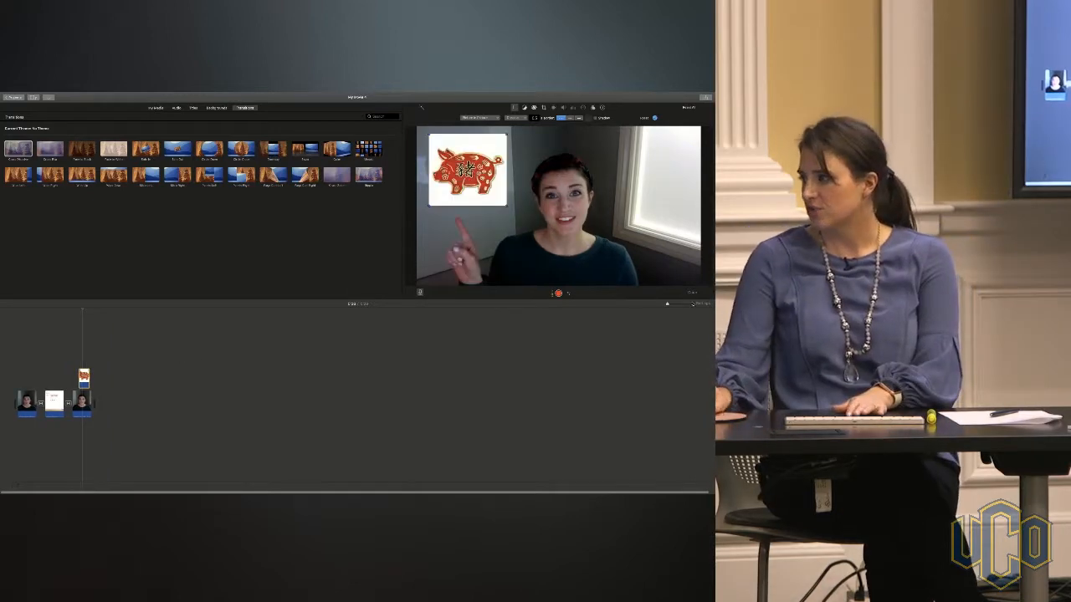
{"action": "left_click_drag", "start_coordinate": [666, 304], "coordinate": [690, 305]}
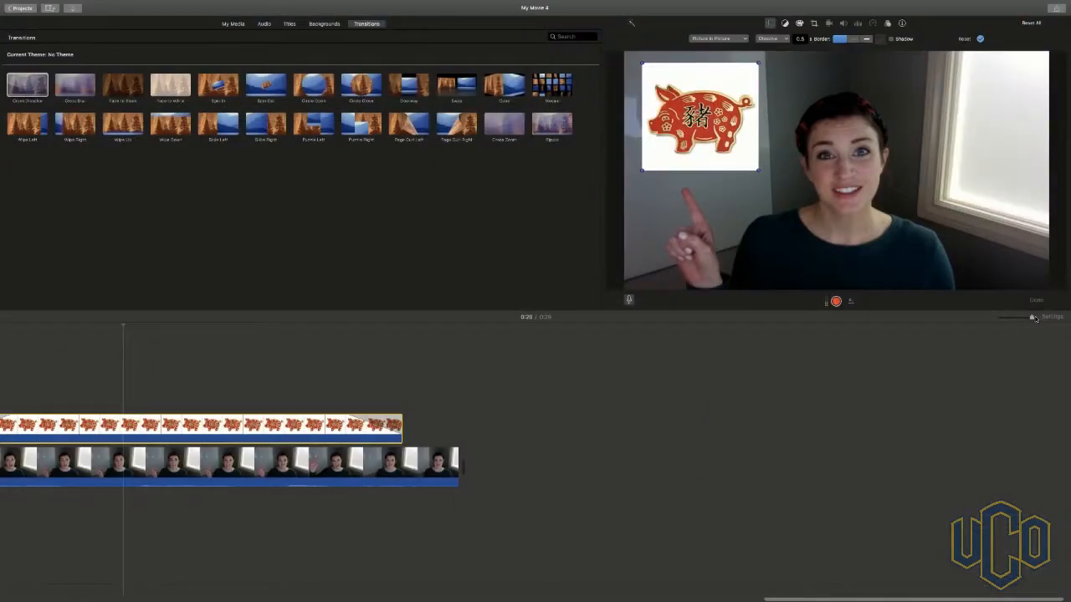
{"action": "left_click_drag", "start_coordinate": [1033, 318], "coordinate": [1020, 318]}
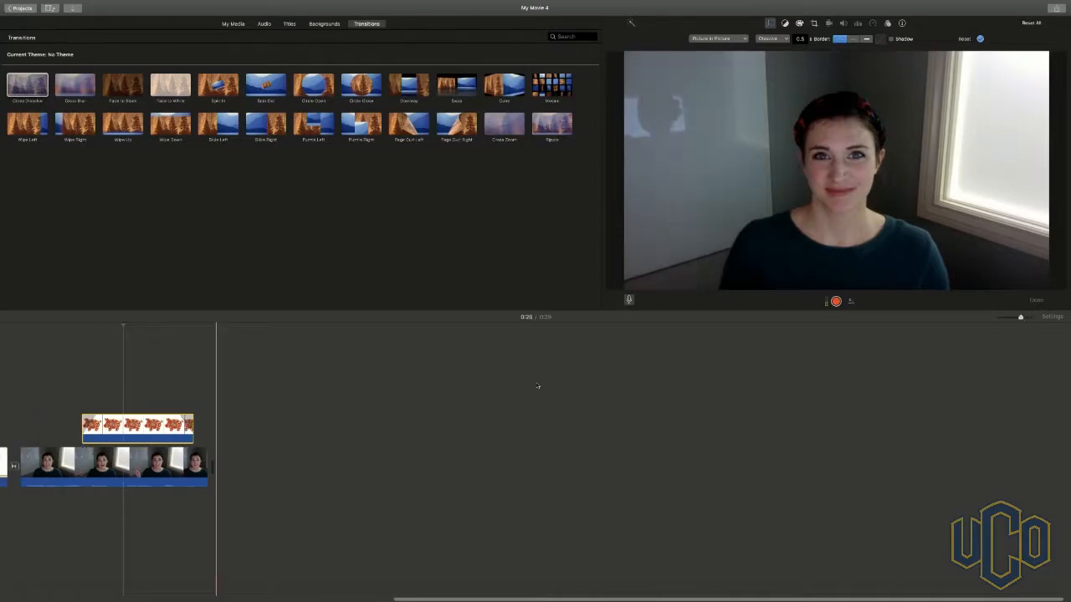
{"action": "scroll", "coordinate": [538, 386], "scroll_direction": "left", "scroll_amount": 5}
{"action": "scroll", "coordinate": [538, 386], "scroll_direction": "left", "scroll_amount": 8}
{"action": "scroll", "coordinate": [537, 387], "scroll_direction": "right", "scroll_amount": 3}
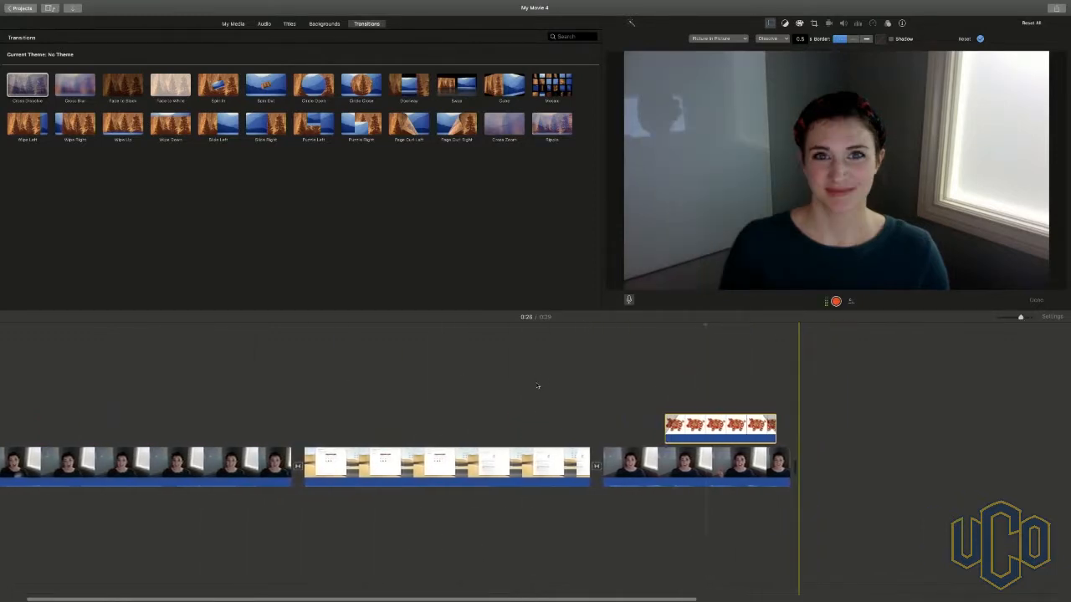
{"action": "left_click", "coordinate": [628, 500]}
{"action": "key", "text": "space"}
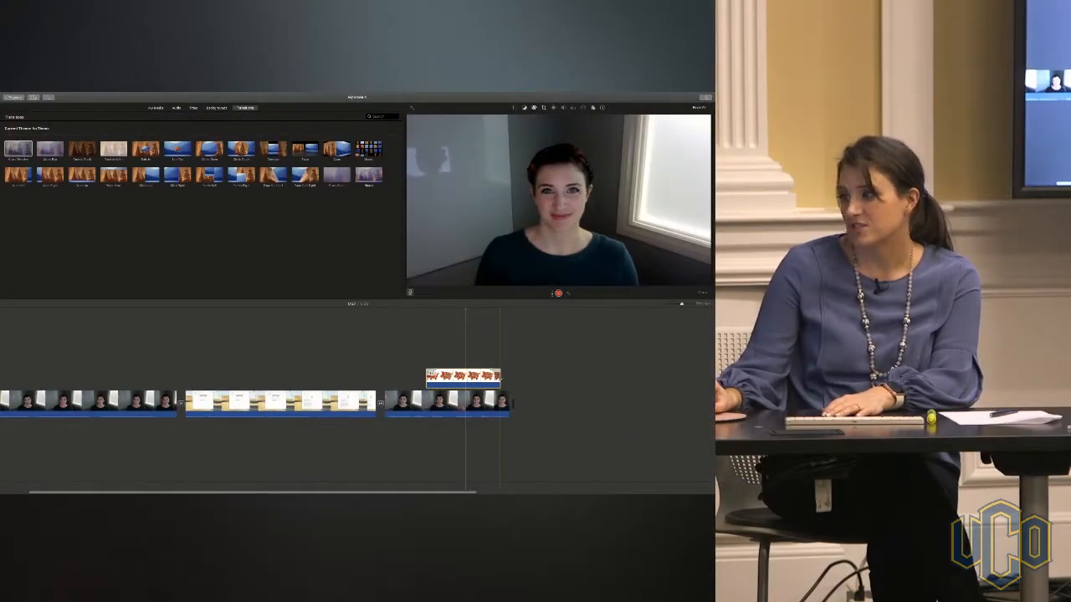
Step: Shorten the end of the pig overlay to about three quarters into the third clip and play that section again
{"action": "left_click_drag", "start_coordinate": [500, 376], "coordinate": [475, 376]}
{"action": "left_click", "coordinate": [423, 439]}
{"action": "key", "text": "space"}
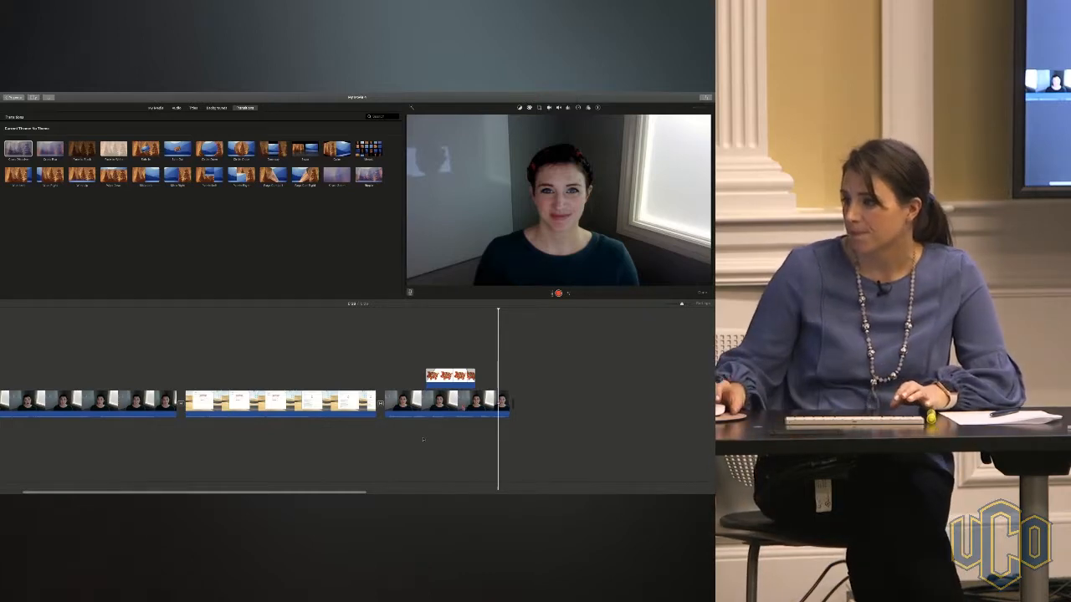
Step: Detach the audio from the second clip, the screen recording
{"action": "scroll", "coordinate": [292, 326], "scroll_direction": "left", "scroll_amount": 2}
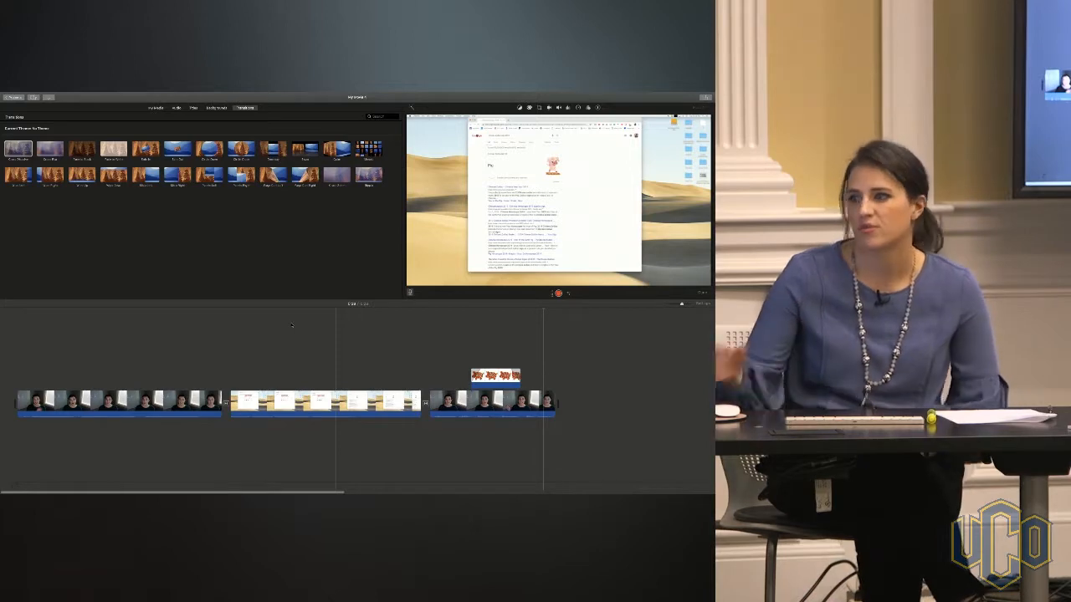
{"action": "left_click", "coordinate": [262, 351]}
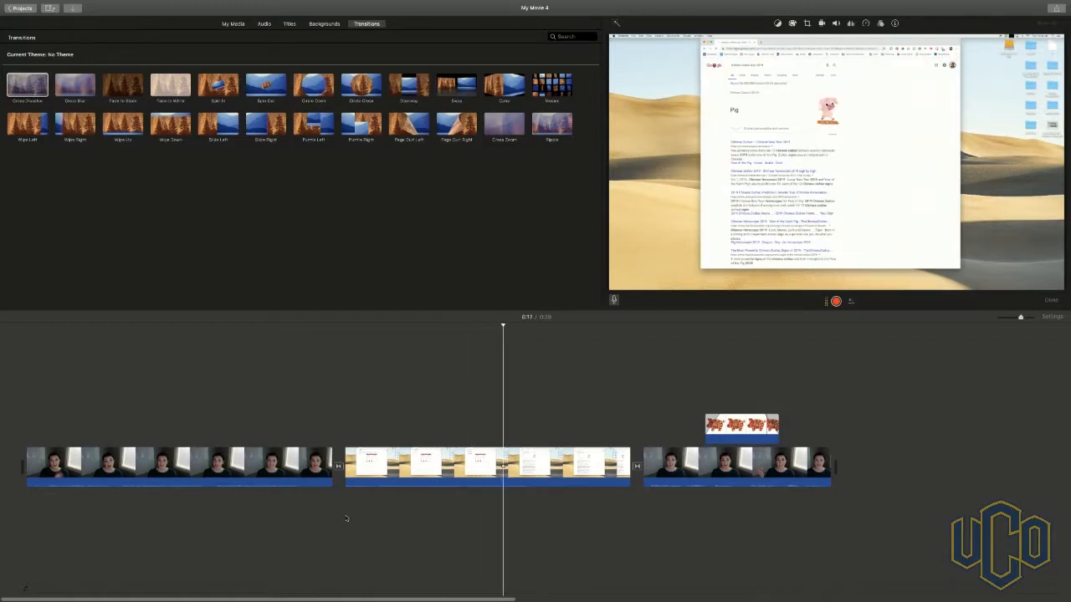
{"action": "left_click", "coordinate": [427, 460]}
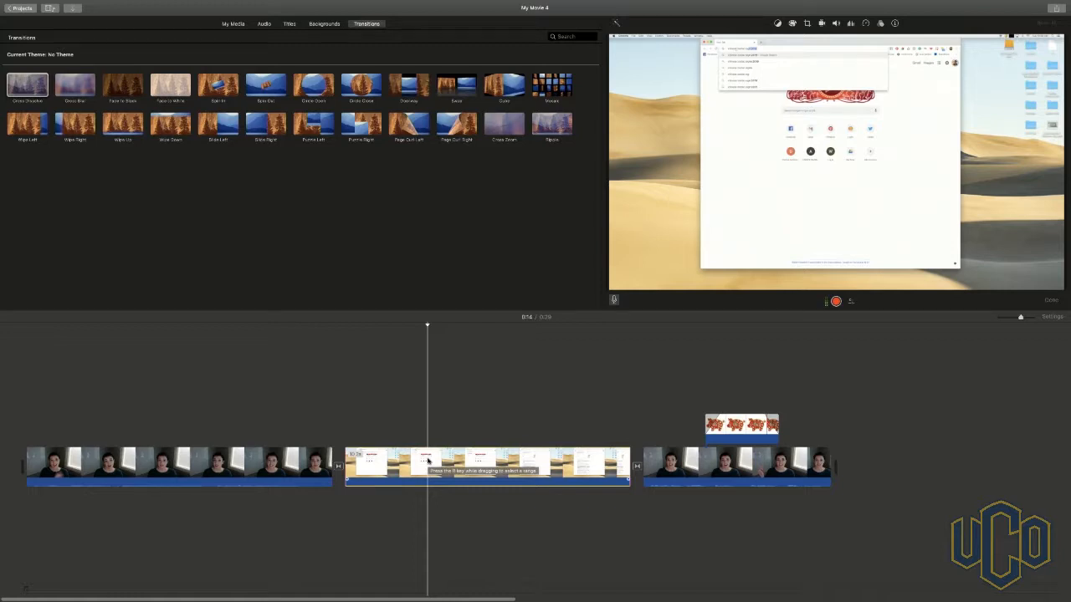
{"action": "left_click", "coordinate": [447, 462]}
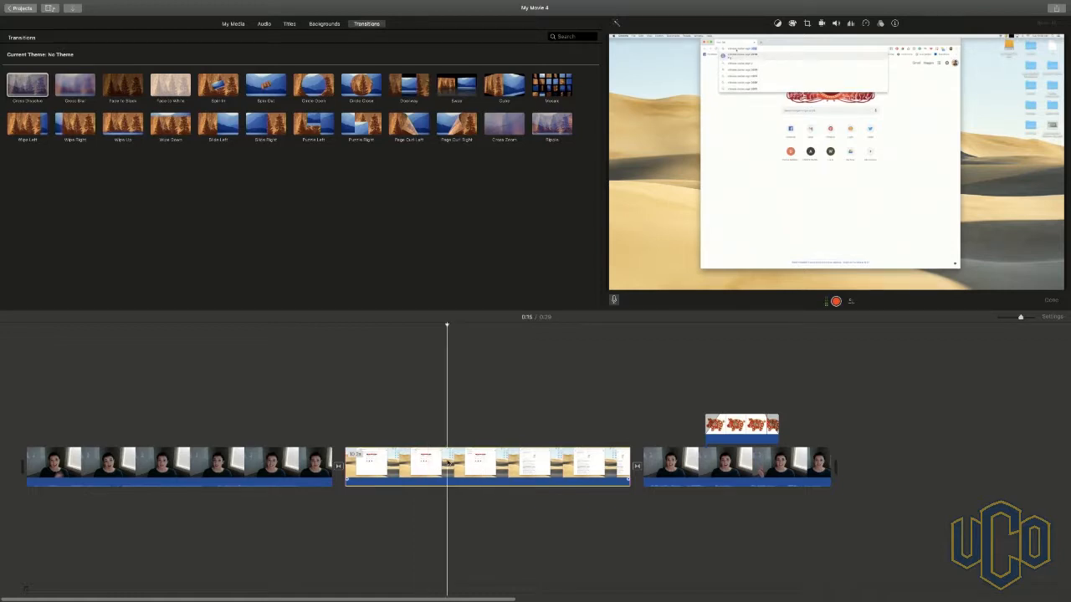
{"action": "right_click", "coordinate": [427, 465]}
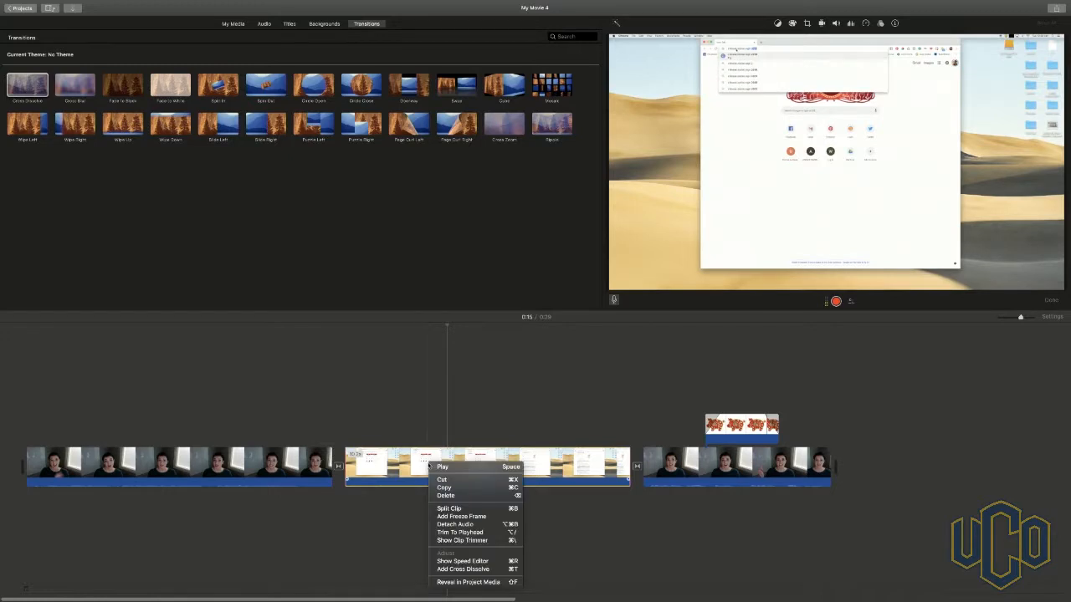
{"action": "left_click", "coordinate": [477, 524]}
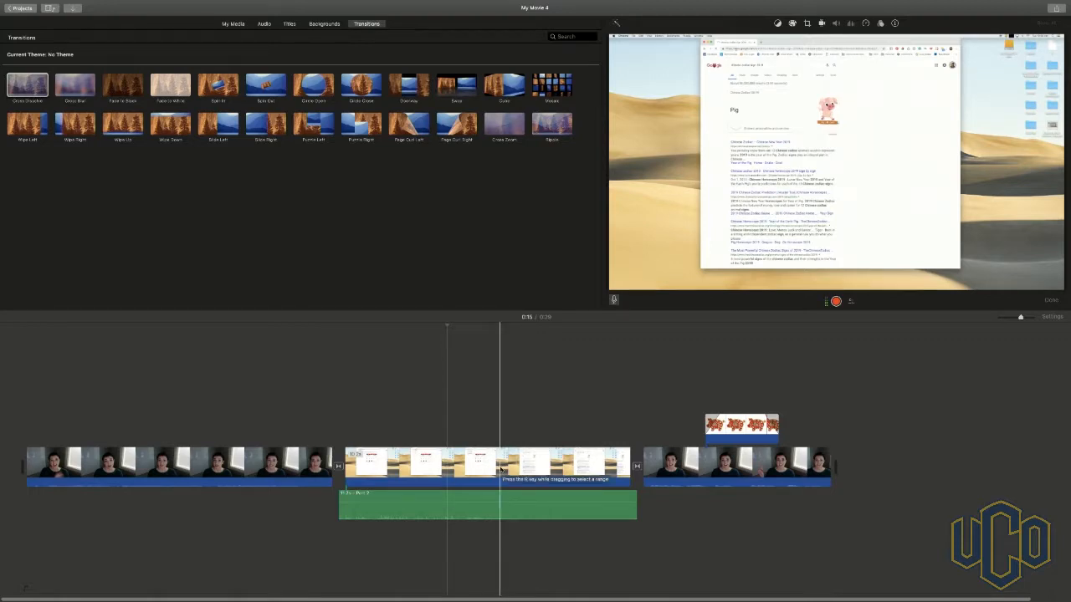
Step: Delete the detached audio below the second clip and play the clip without its sound
{"action": "left_click", "coordinate": [478, 513]}
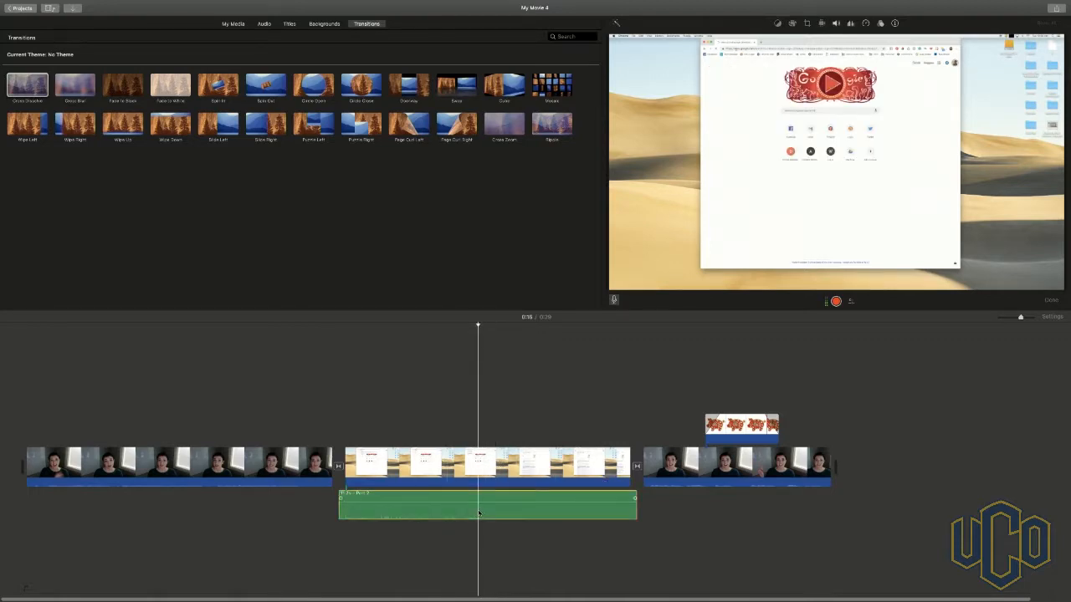
{"action": "key", "text": "Delete"}
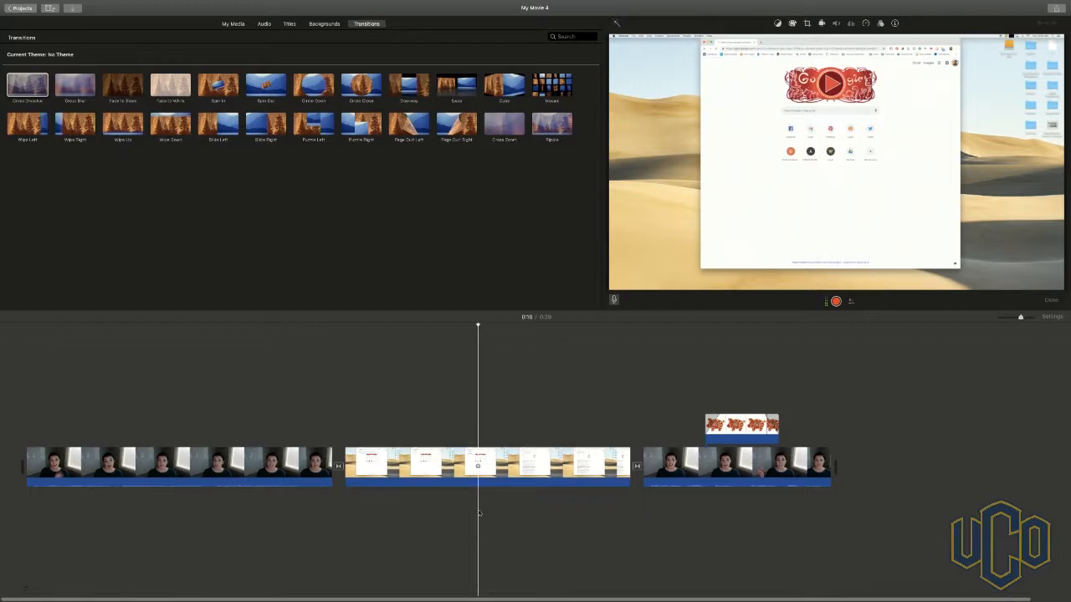
{"action": "key", "text": "space"}
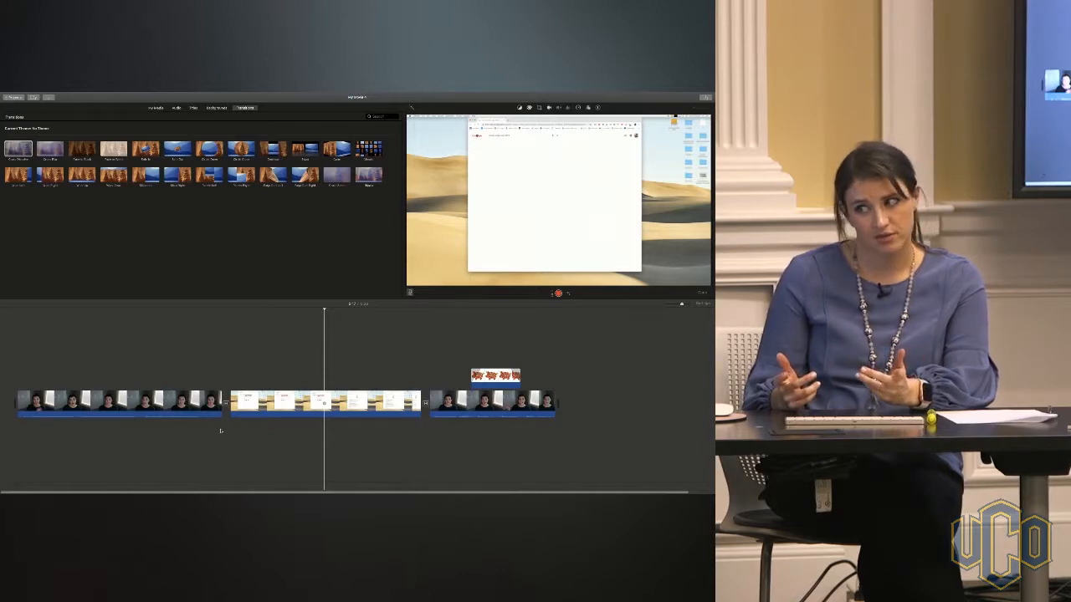
{"action": "left_click", "coordinate": [249, 422]}
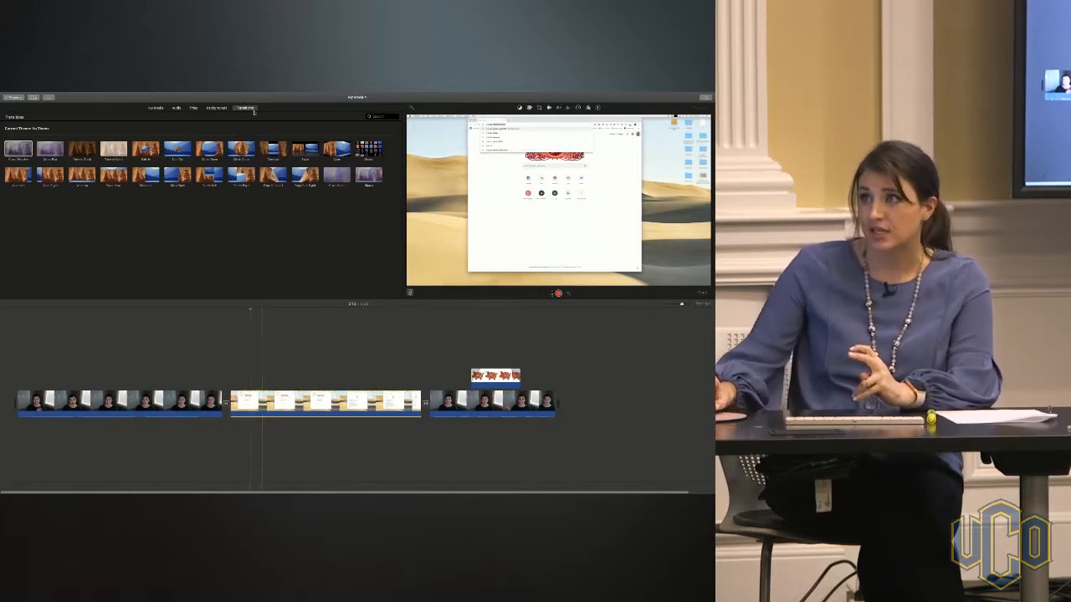
Step: Browse the Sound Effects library and add the Roadtrip Short jingle beneath the second clip, starting where the clip starts
{"action": "left_click", "coordinate": [177, 109]}
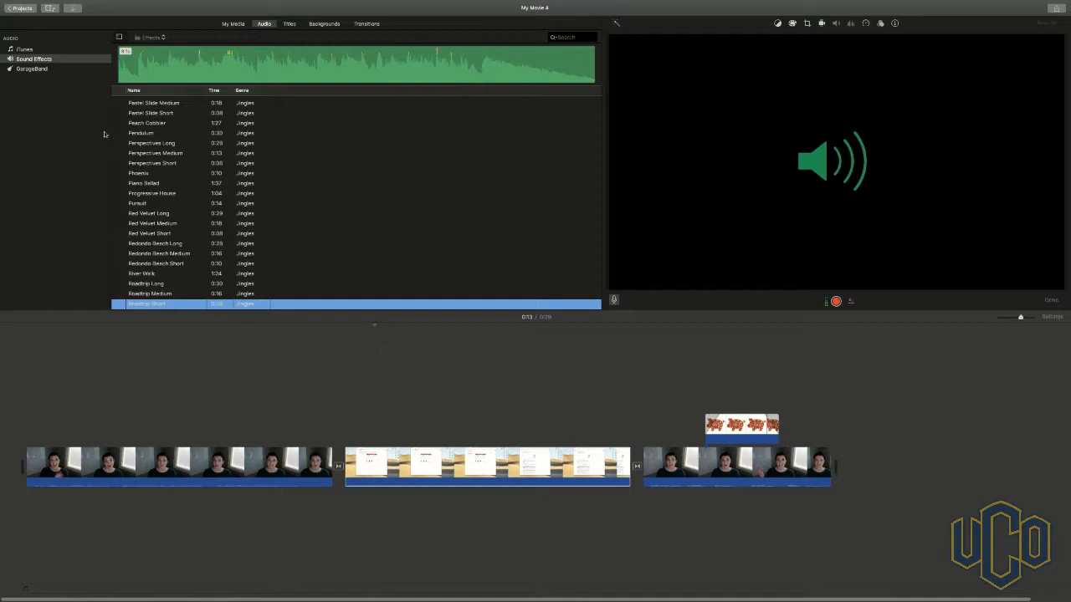
{"action": "scroll", "coordinate": [489, 190], "scroll_direction": "down", "scroll_amount": 5}
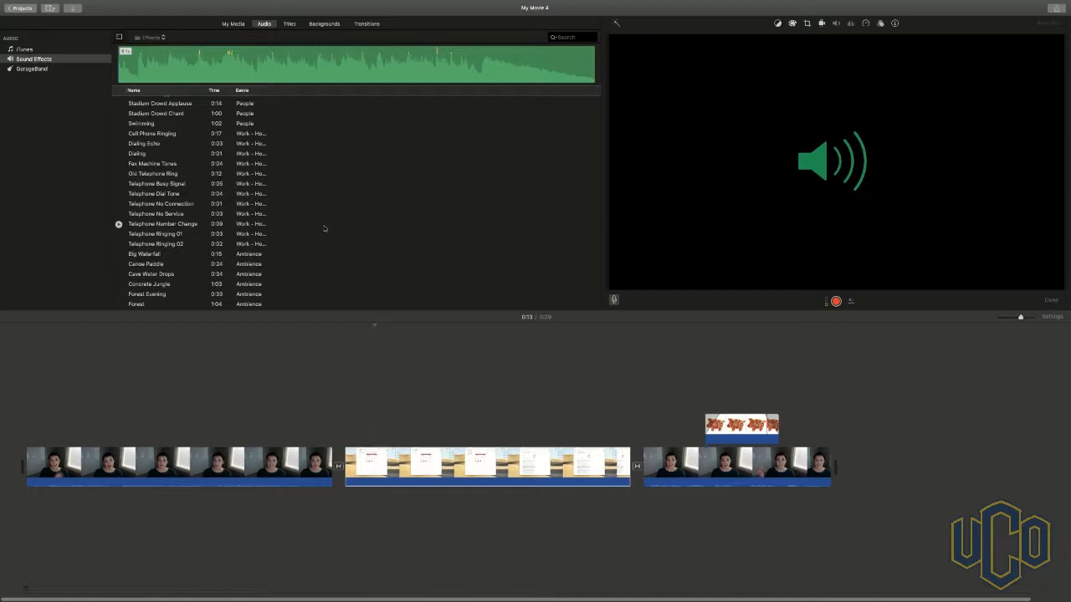
{"action": "scroll", "coordinate": [325, 229], "scroll_direction": "down", "scroll_amount": 20}
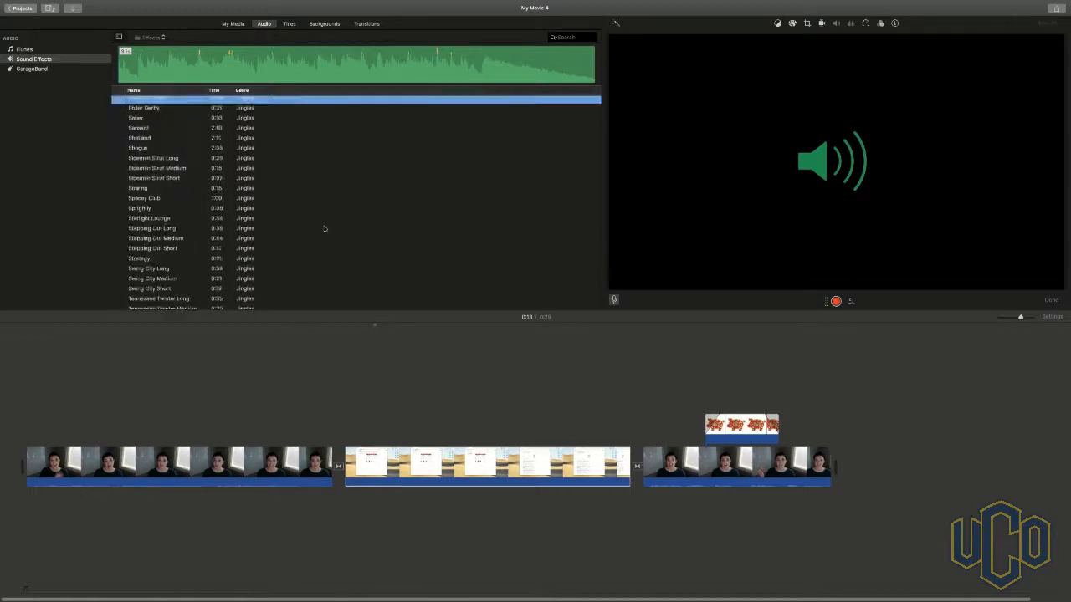
{"action": "scroll", "coordinate": [325, 228], "scroll_direction": "up", "scroll_amount": 10}
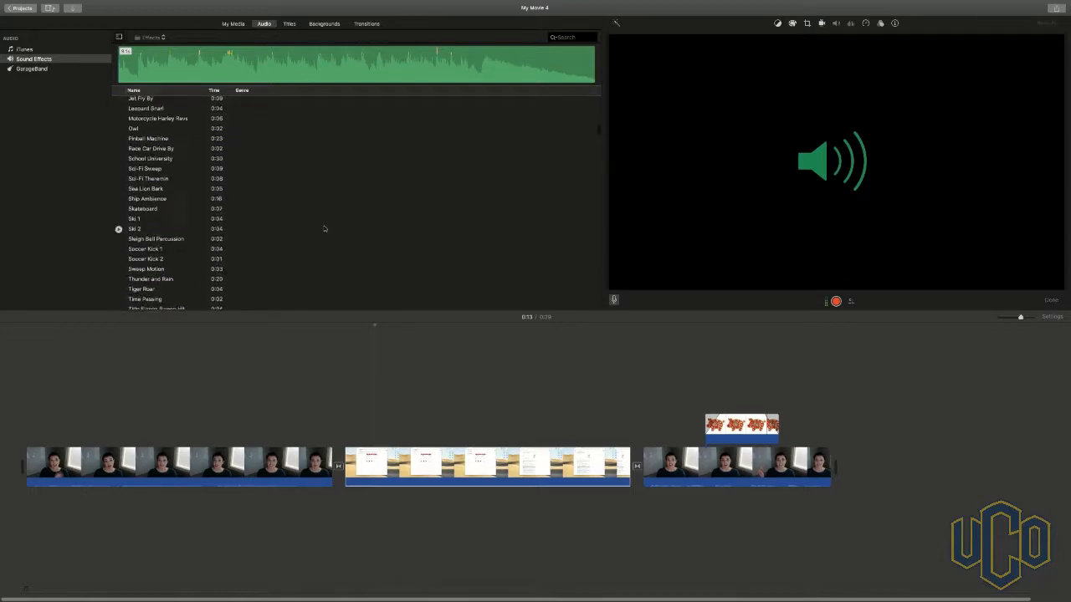
{"action": "scroll", "coordinate": [325, 228], "scroll_direction": "up", "scroll_amount": 15}
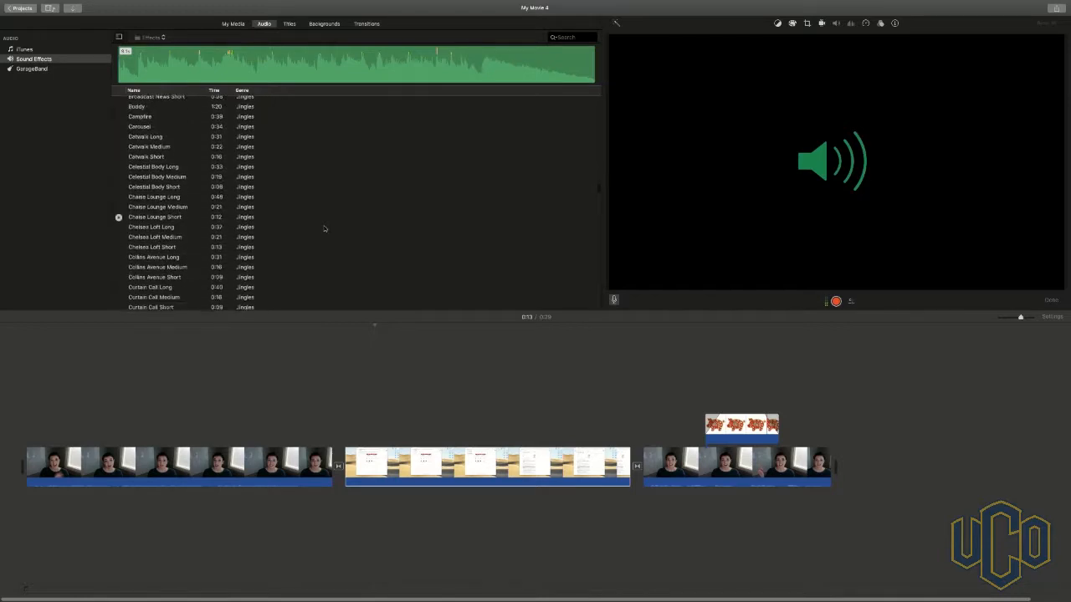
{"action": "scroll", "coordinate": [324, 229], "scroll_direction": "down", "scroll_amount": 15}
{"action": "scroll", "coordinate": [324, 228], "scroll_direction": "up", "scroll_amount": 10}
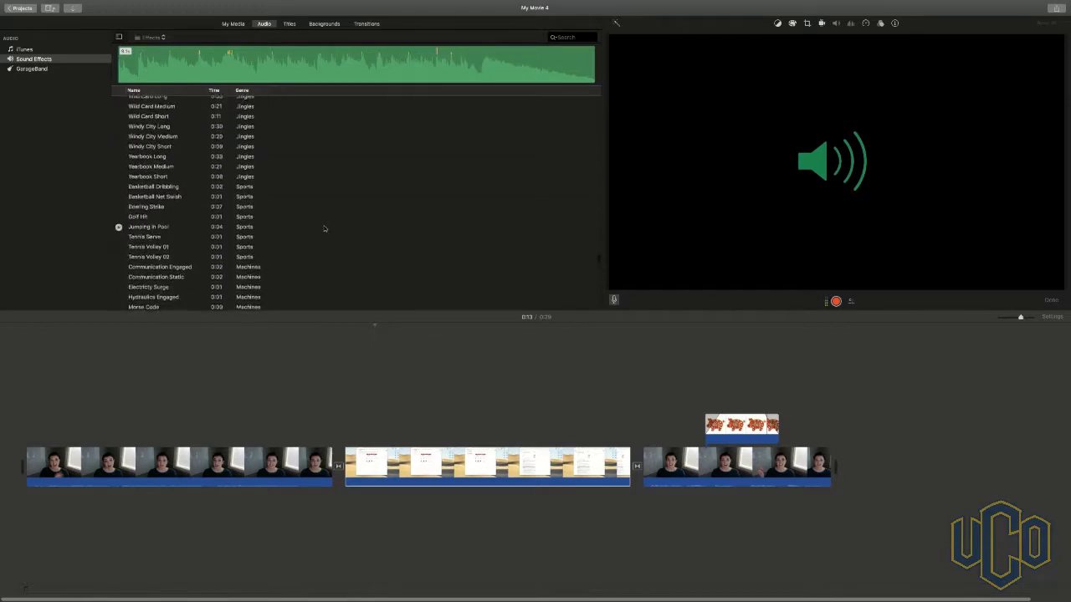
{"action": "scroll", "coordinate": [325, 228], "scroll_direction": "up", "scroll_amount": 8}
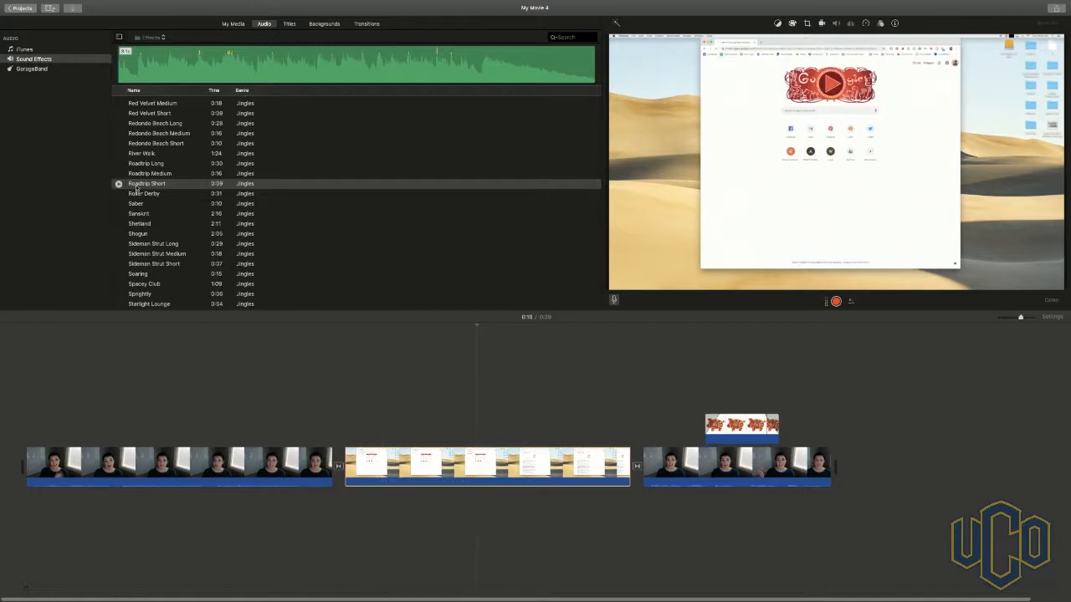
{"action": "left_click_drag", "start_coordinate": [136, 188], "coordinate": [348, 524]}
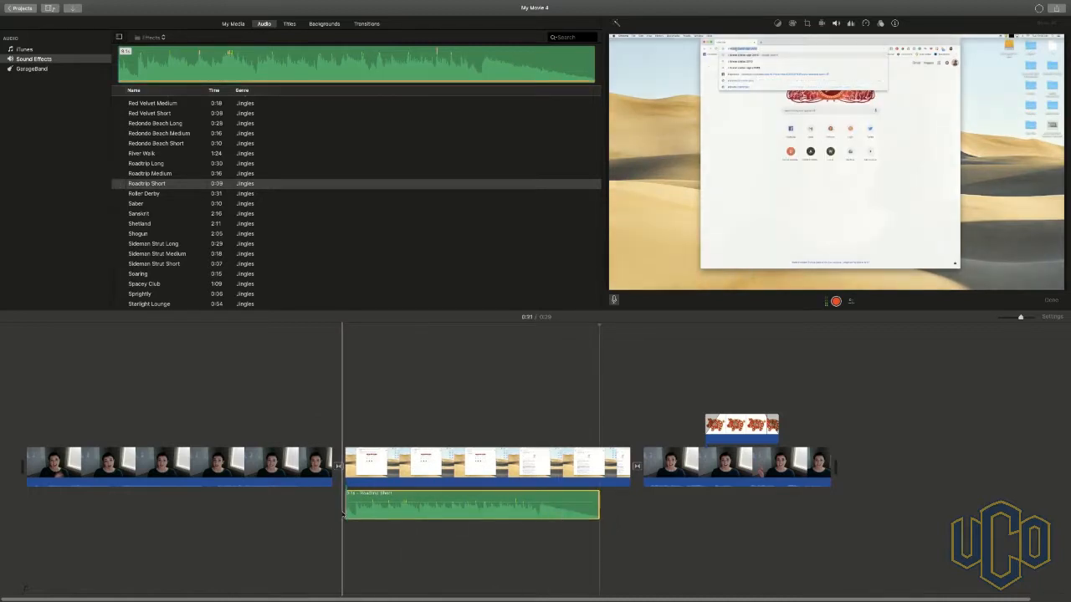
Step: Play from the end of the first clip into the second with the jingle, lowering the computer's sound volume
{"action": "left_click", "coordinate": [341, 515]}
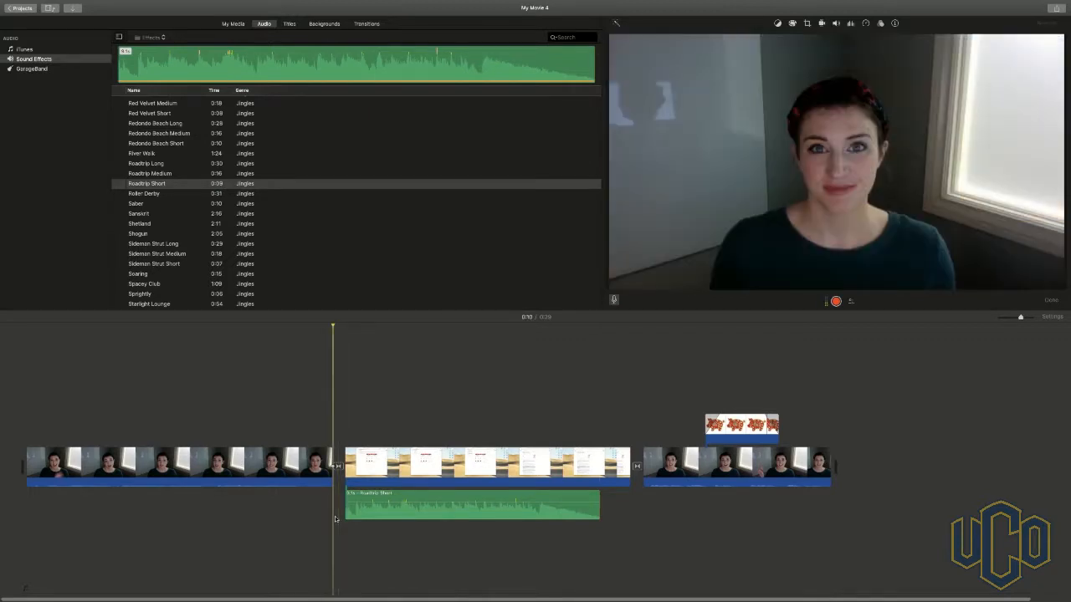
{"action": "key", "text": "space"}
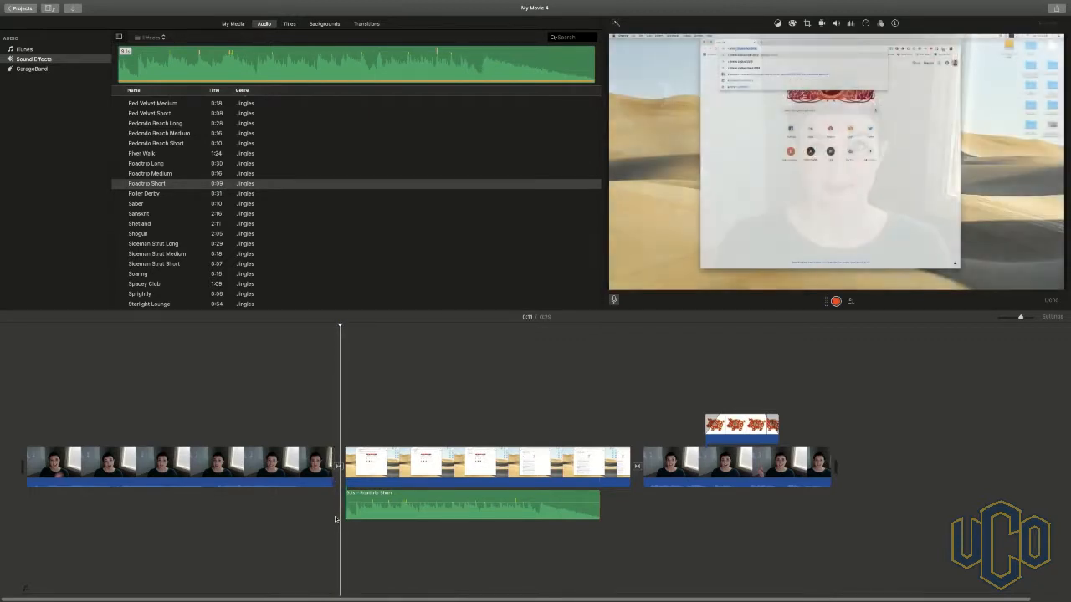
{"action": "key", "text": "F11"}
{"action": "key", "text": "F11"}
{"action": "key", "text": "F11"}
{"action": "key", "text": "F11"}
{"action": "key", "text": "F11"}
{"action": "key", "text": "F11"}
{"action": "key", "text": "F11"}
{"action": "key", "text": "F11"}
{"action": "key", "text": "F11"}
{"action": "key", "text": "F11"}
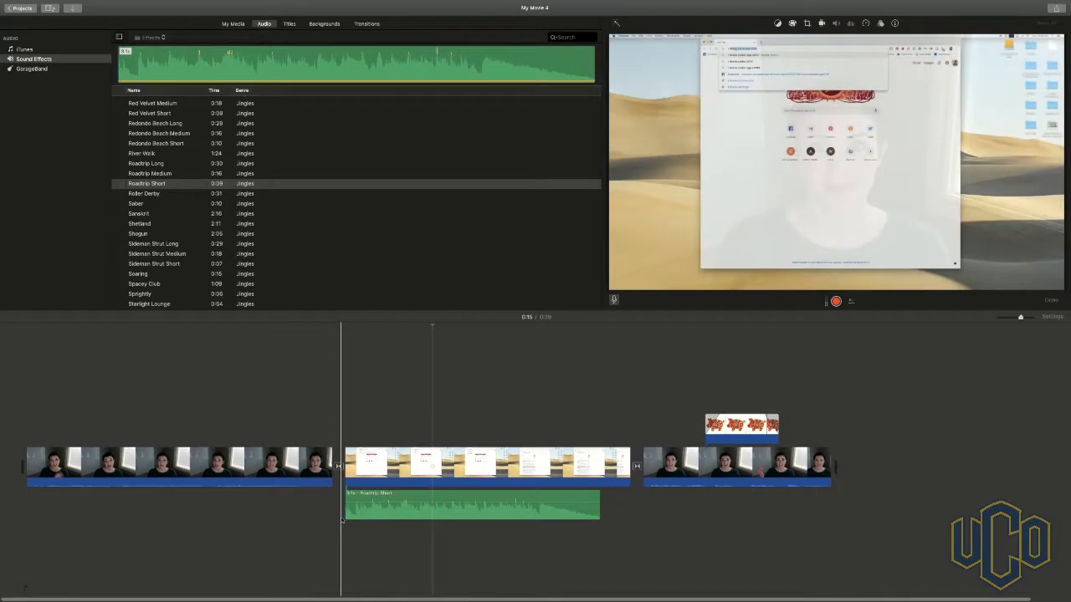
Step: Show the speed editor for the second clip and speed the clip up until it ends together with the jingle
{"action": "left_click", "coordinate": [522, 472]}
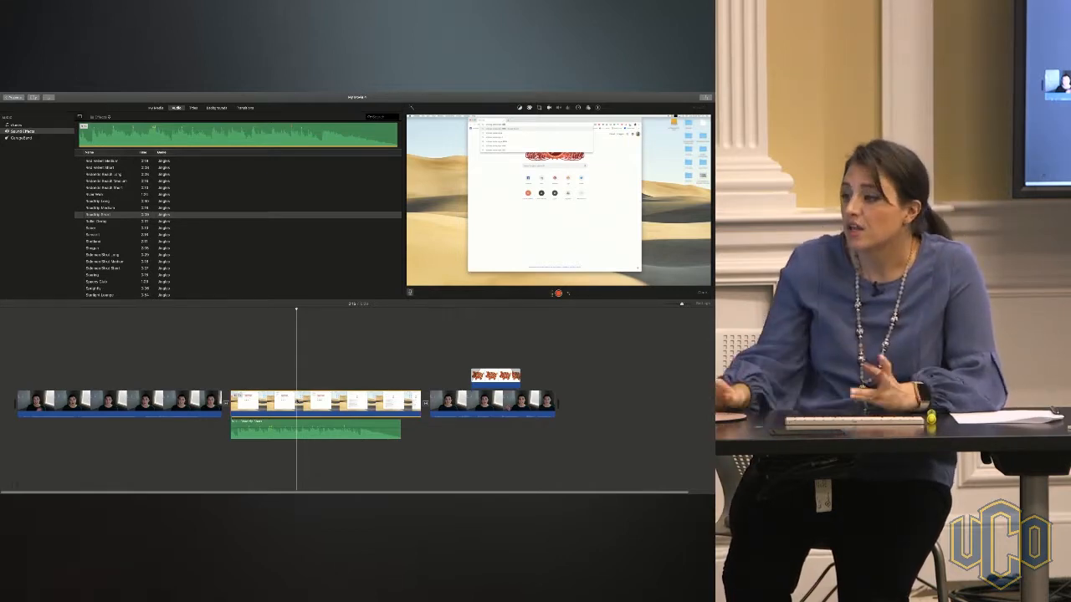
{"action": "left_click", "coordinate": [309, 401]}
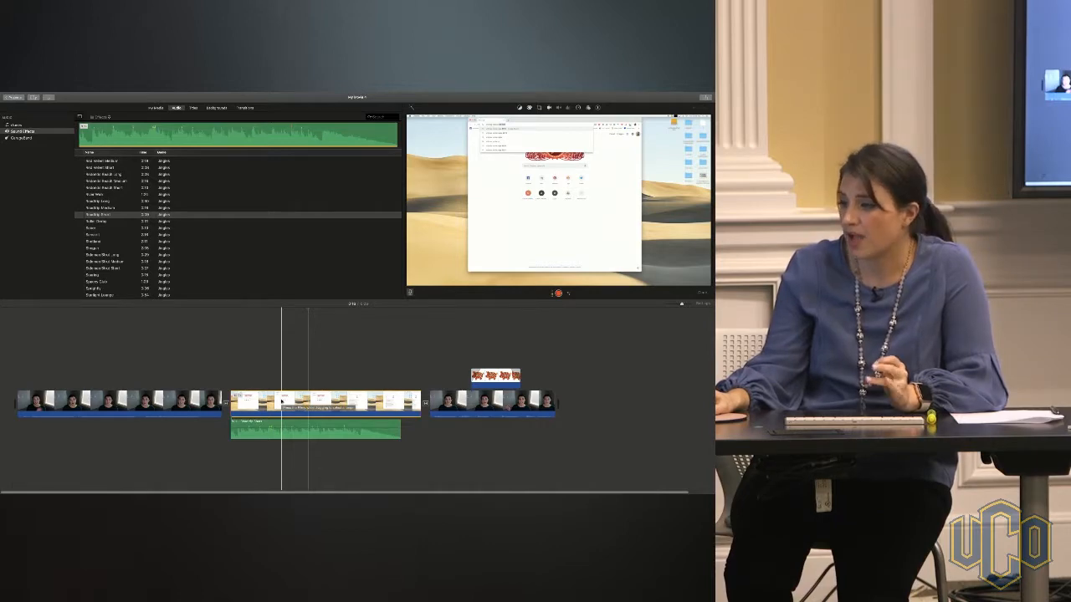
{"action": "right_click", "coordinate": [282, 401]}
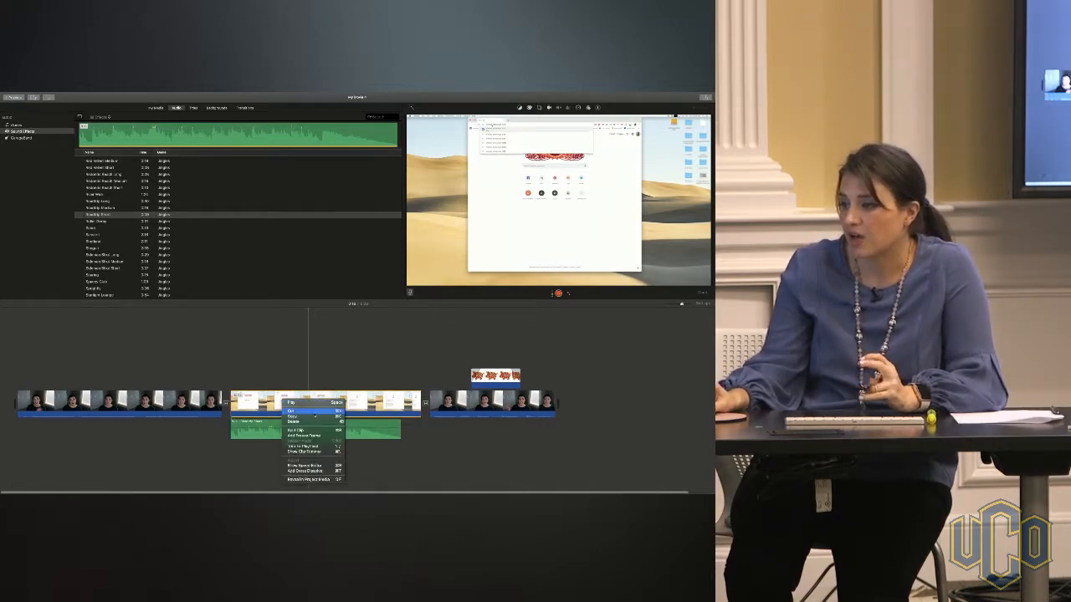
{"action": "left_click", "coordinate": [309, 466]}
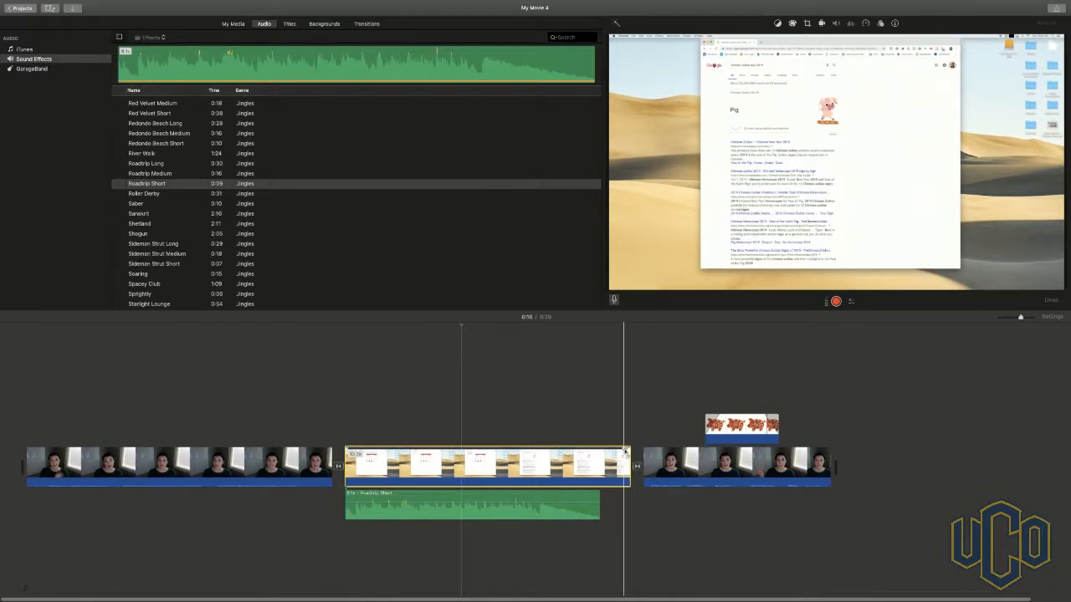
{"action": "left_click_drag", "start_coordinate": [624, 451], "coordinate": [593, 450]}
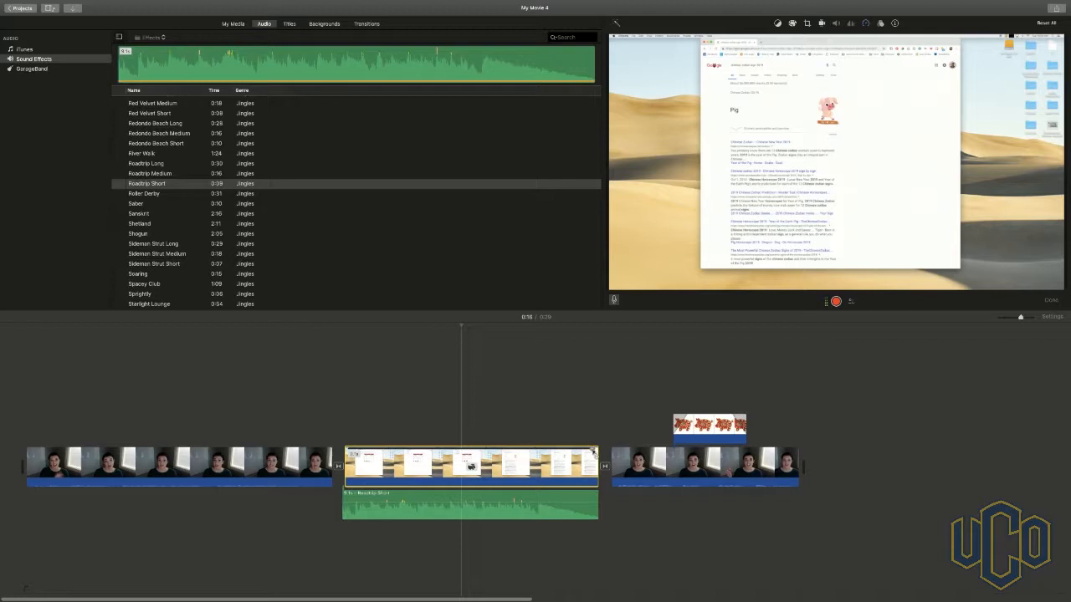
Step: Try a slower and a much faster speed on the second clip, shrinking it to under half the jingle's length, and play it
{"action": "left_click_drag", "start_coordinate": [593, 450], "coordinate": [722, 450]}
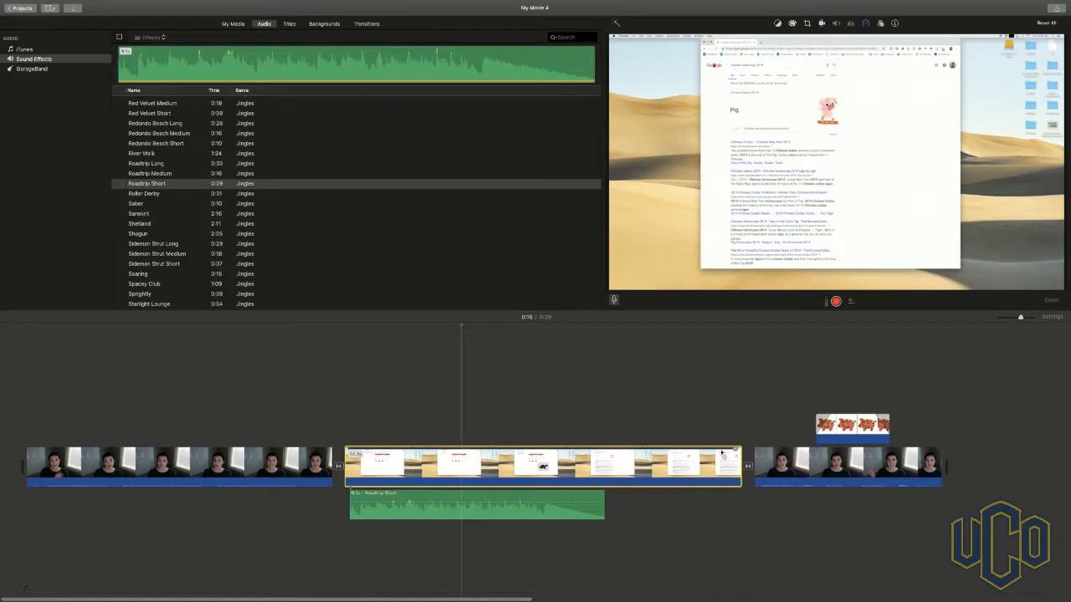
{"action": "left_click_drag", "start_coordinate": [721, 453], "coordinate": [606, 450]}
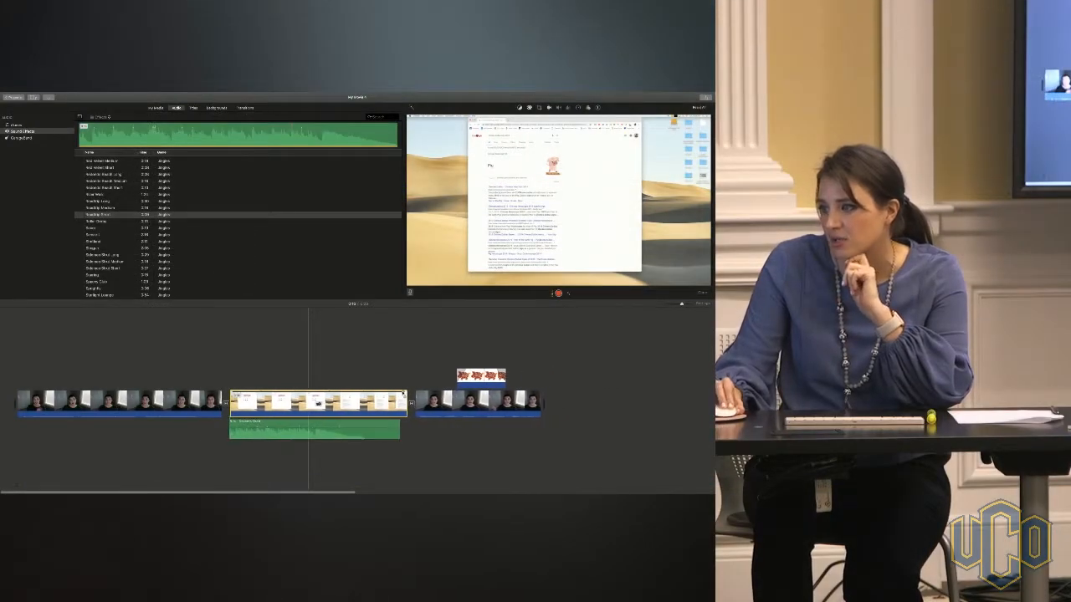
{"action": "left_click_drag", "start_coordinate": [406, 393], "coordinate": [297, 392]}
{"action": "left_click", "coordinate": [227, 385]}
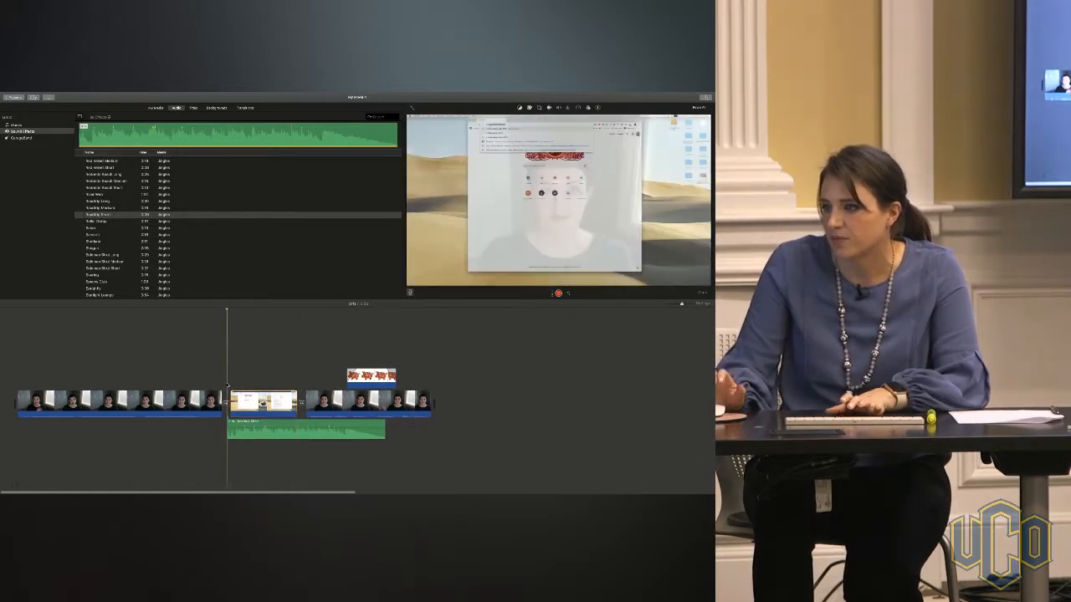
Step: Delete the Roadtrip Short jingle beneath the second clip and play the sped-up clip without music
{"action": "right_click", "coordinate": [279, 407]}
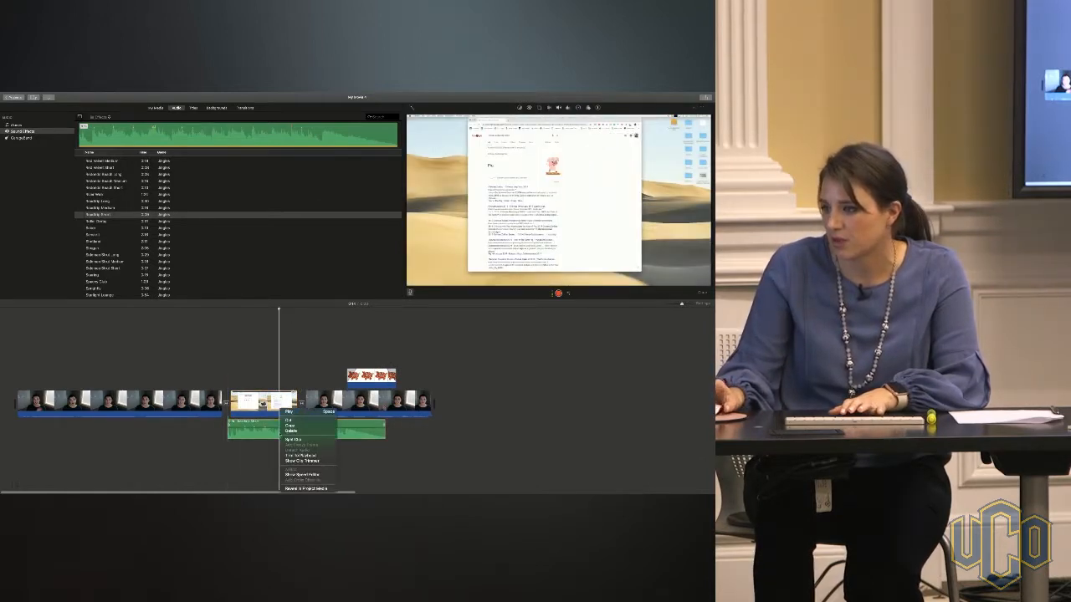
{"action": "left_click", "coordinate": [266, 430]}
{"action": "key", "text": "Delete"}
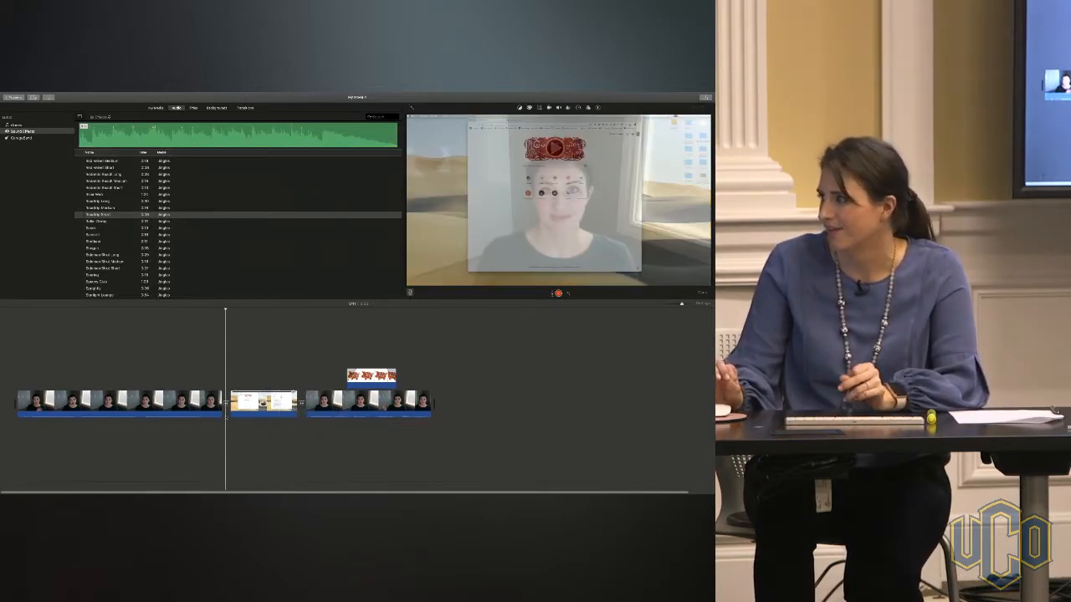
{"action": "key", "text": "space"}
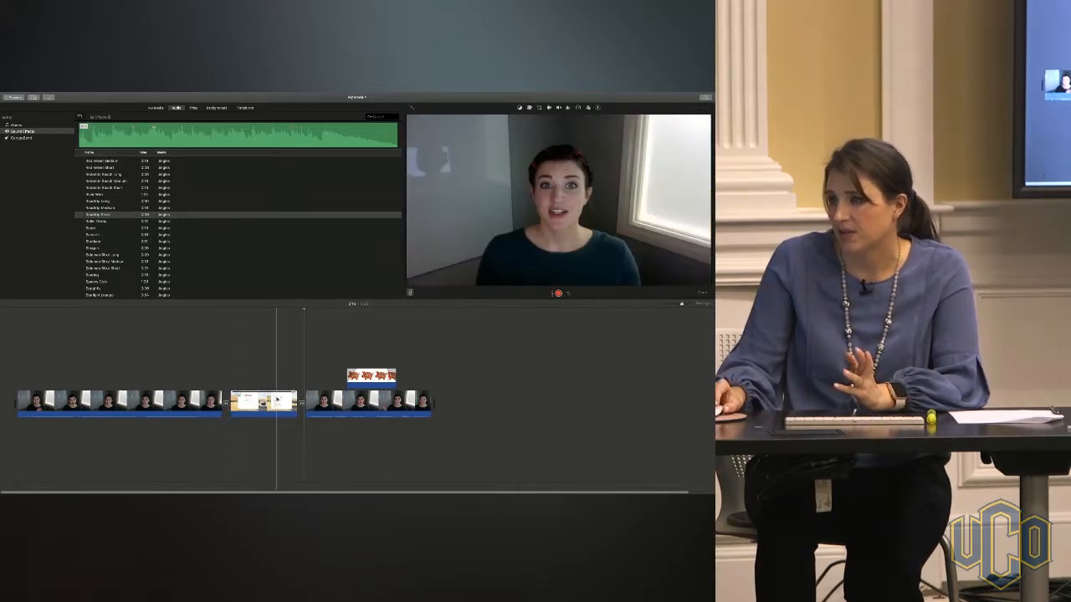
Step: Add Roadtrip Short beneath the second clip again and slow the clip until it spans the jingle, aligning both
{"action": "left_click_drag", "start_coordinate": [94, 216], "coordinate": [262, 416]}
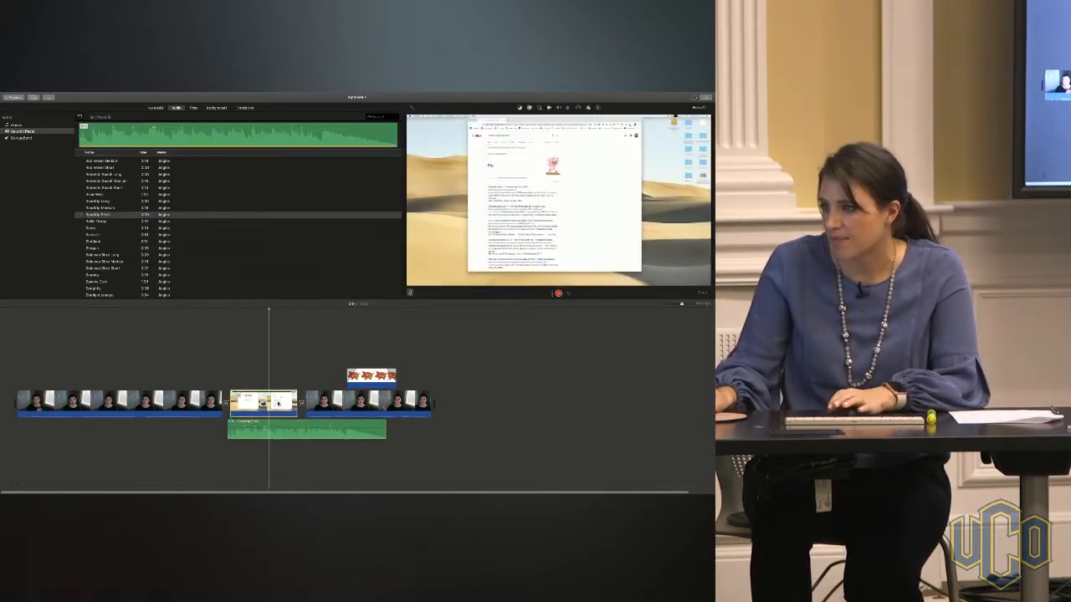
{"action": "left_click_drag", "start_coordinate": [296, 401], "coordinate": [385, 393]}
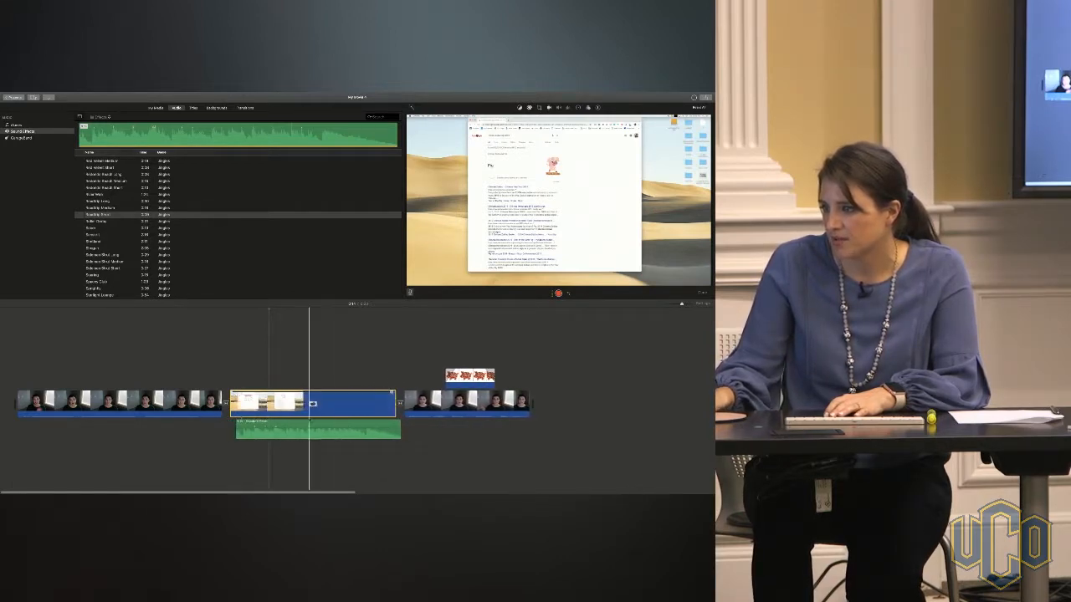
{"action": "left_click_drag", "start_coordinate": [303, 427], "coordinate": [294, 426]}
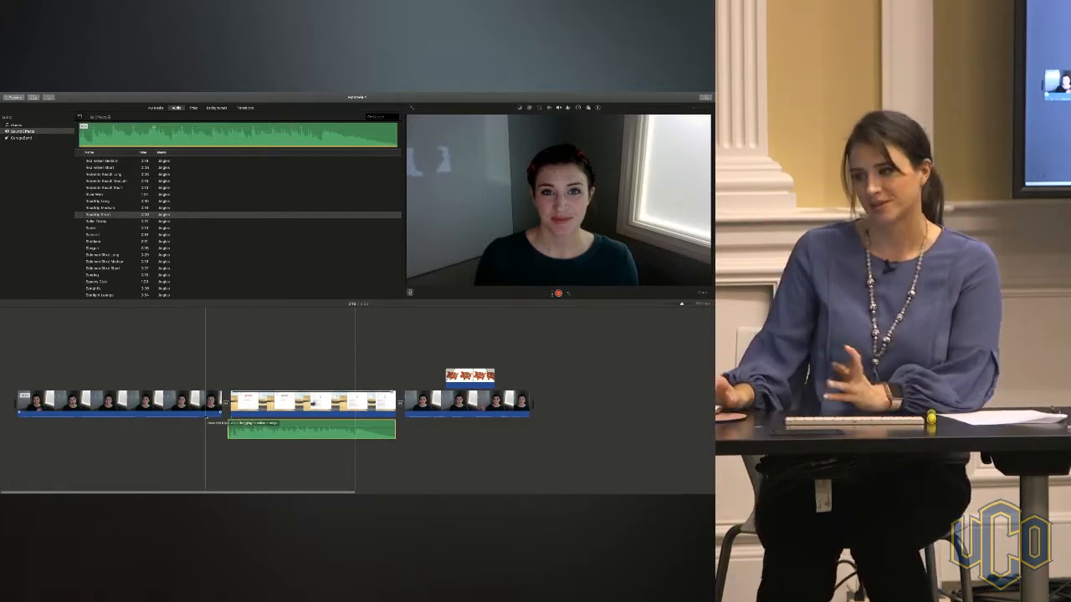
Step: Lower the volume of the Roadtrip Short jingle beneath the second clip to about 13%
{"action": "left_click", "coordinate": [279, 431]}
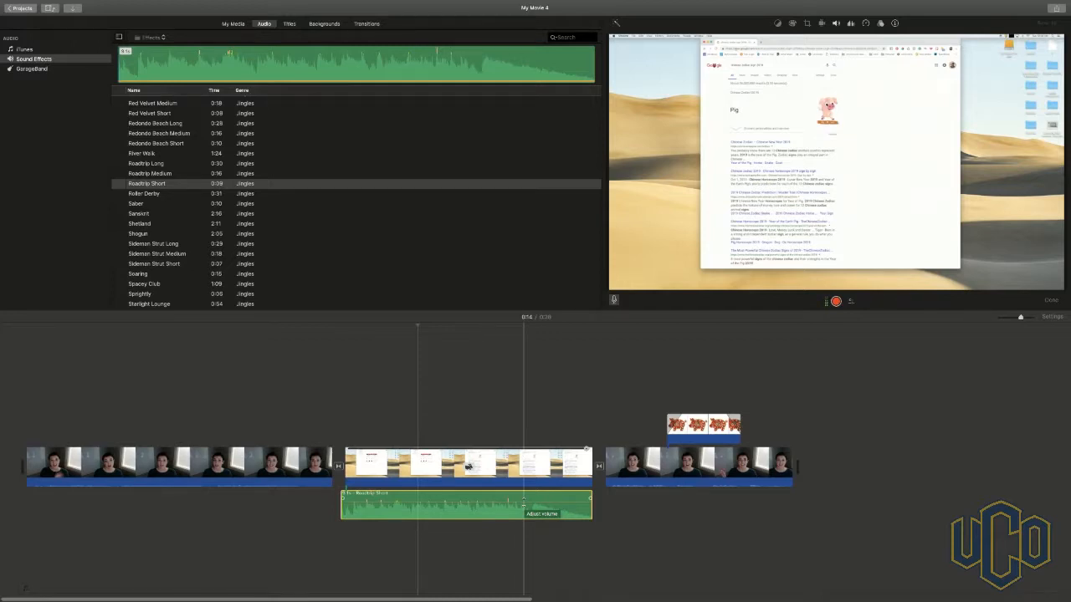
{"action": "left_click_drag", "start_coordinate": [523, 503], "coordinate": [524, 510]}
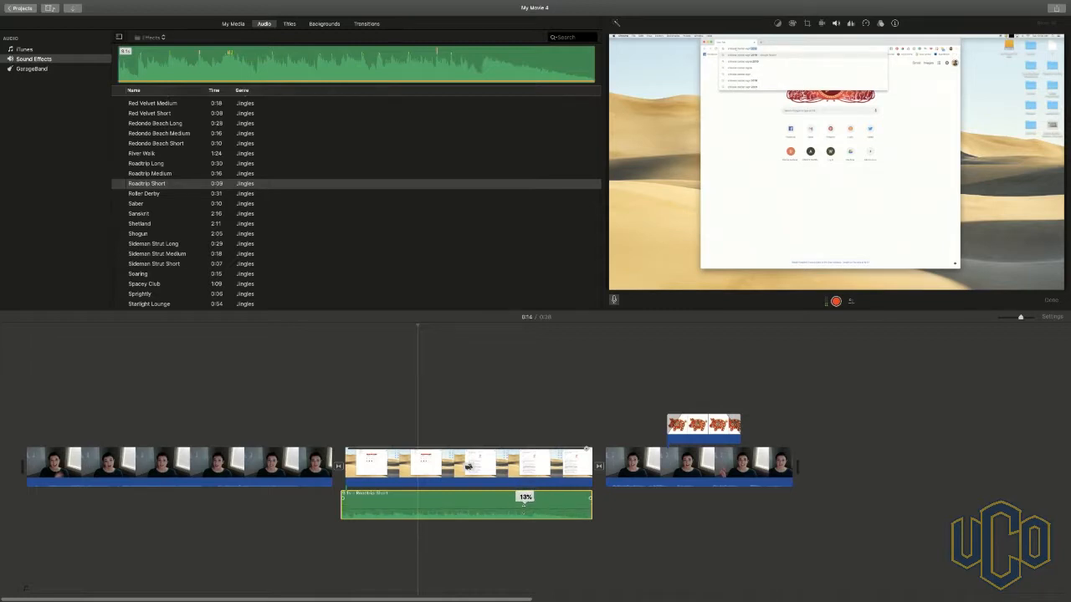
{"action": "left_click_drag", "start_coordinate": [524, 505], "coordinate": [523, 505]}
Step: Raise the computer's sound volume and play from the first clip into the second to compare speech and jingle loudness
{"action": "left_click", "coordinate": [287, 510]}
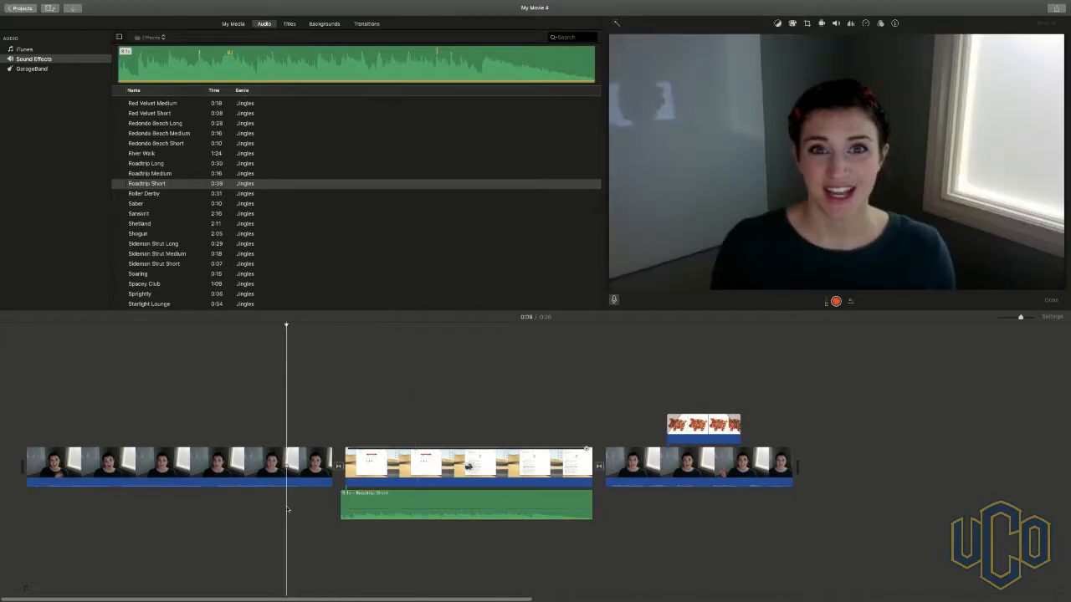
{"action": "key", "text": "F12"}
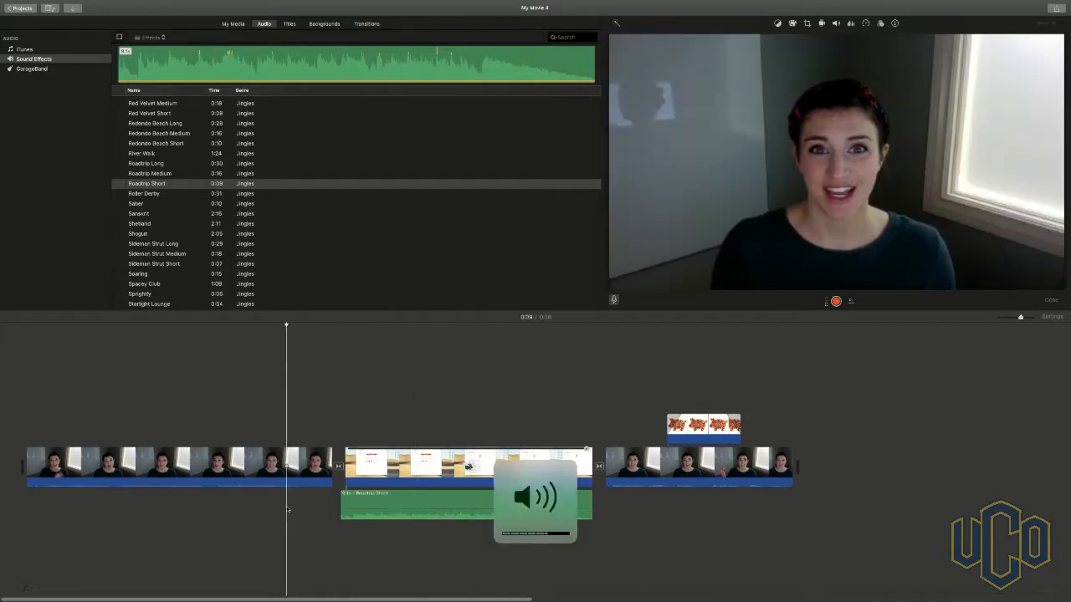
{"action": "key", "text": "space"}
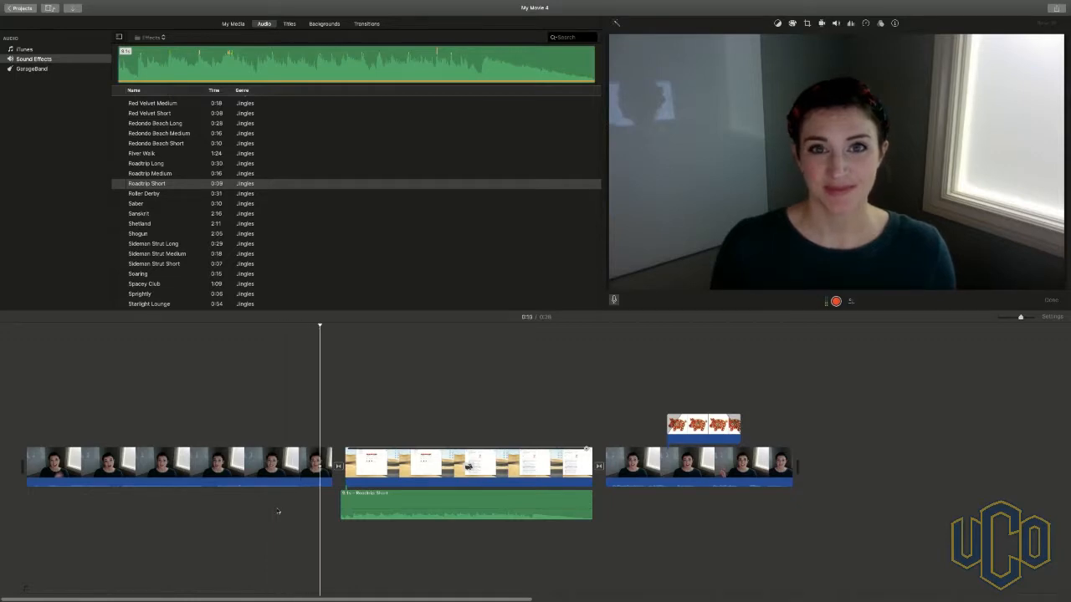
{"action": "left_click", "coordinate": [211, 513]}
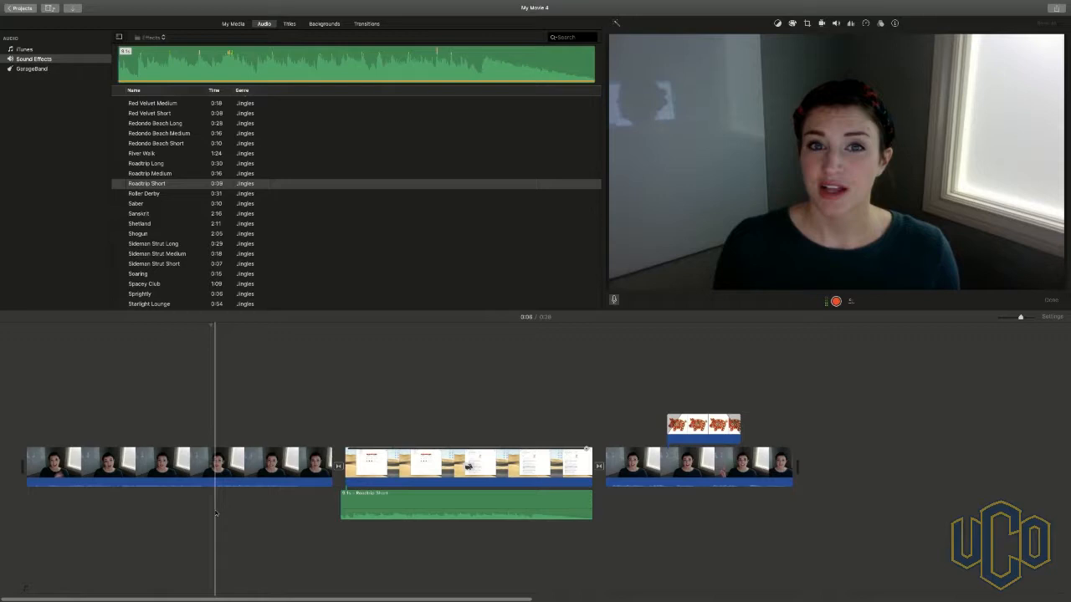
{"action": "key", "text": "space"}
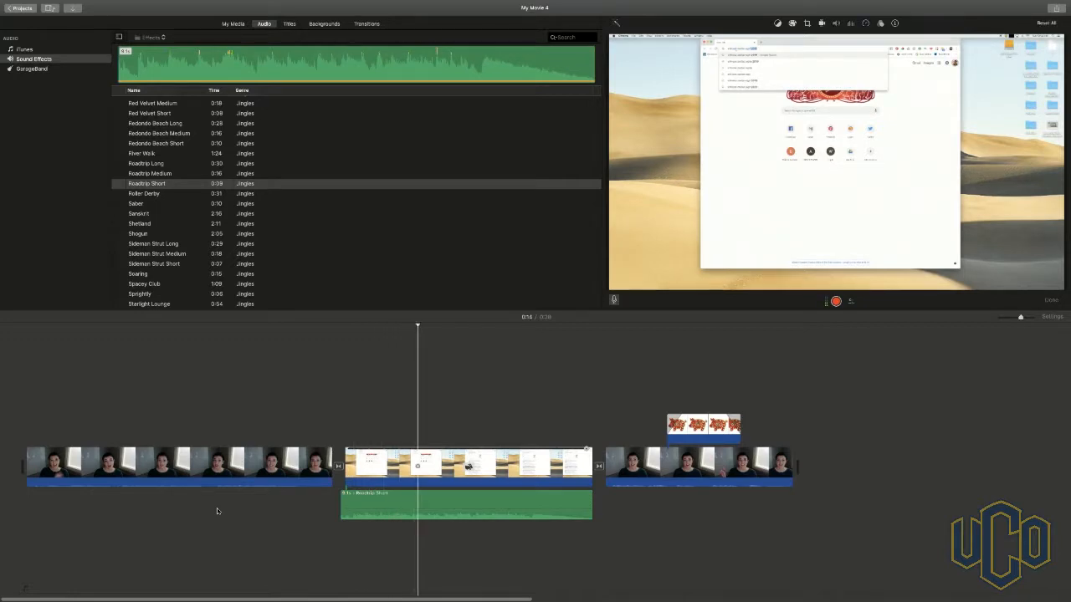
{"action": "left_click", "coordinate": [421, 559]}
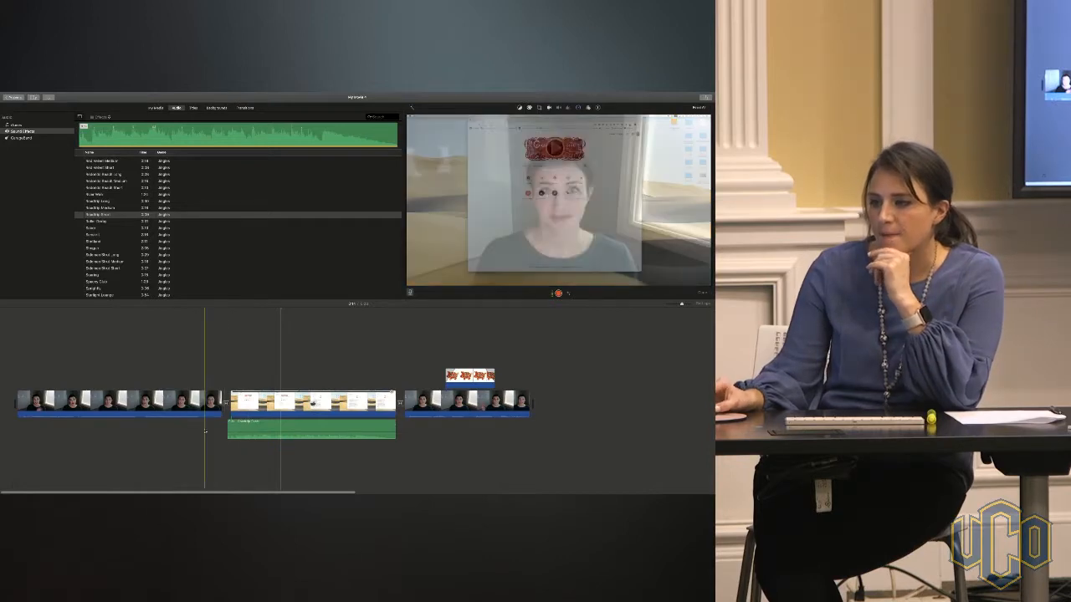
Step: Delete the first clip from the timeline and undo the deletion
{"action": "left_click", "coordinate": [25, 414]}
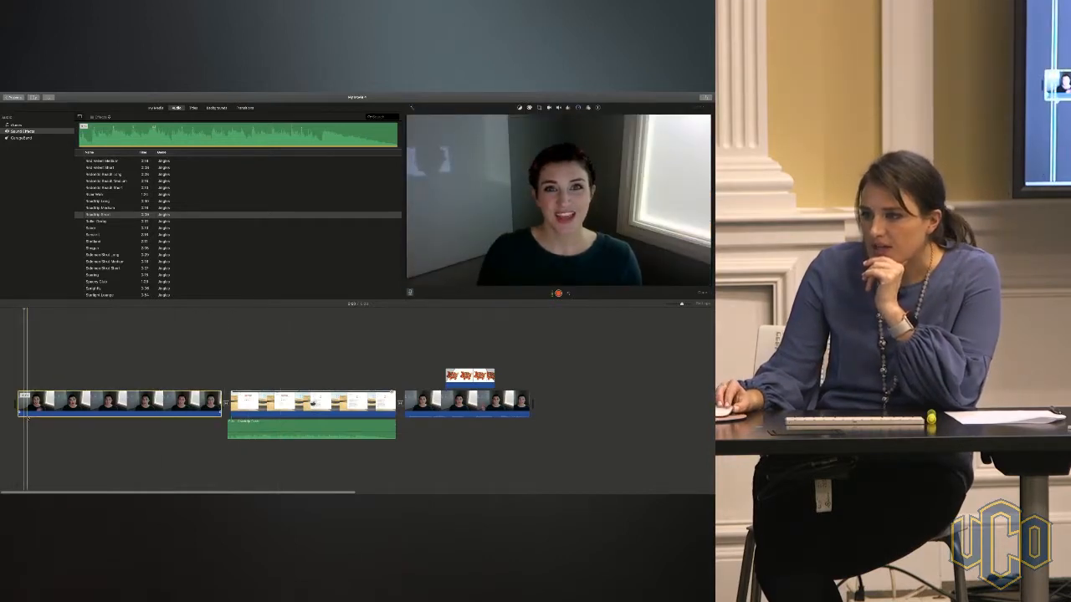
{"action": "key", "text": "Delete"}
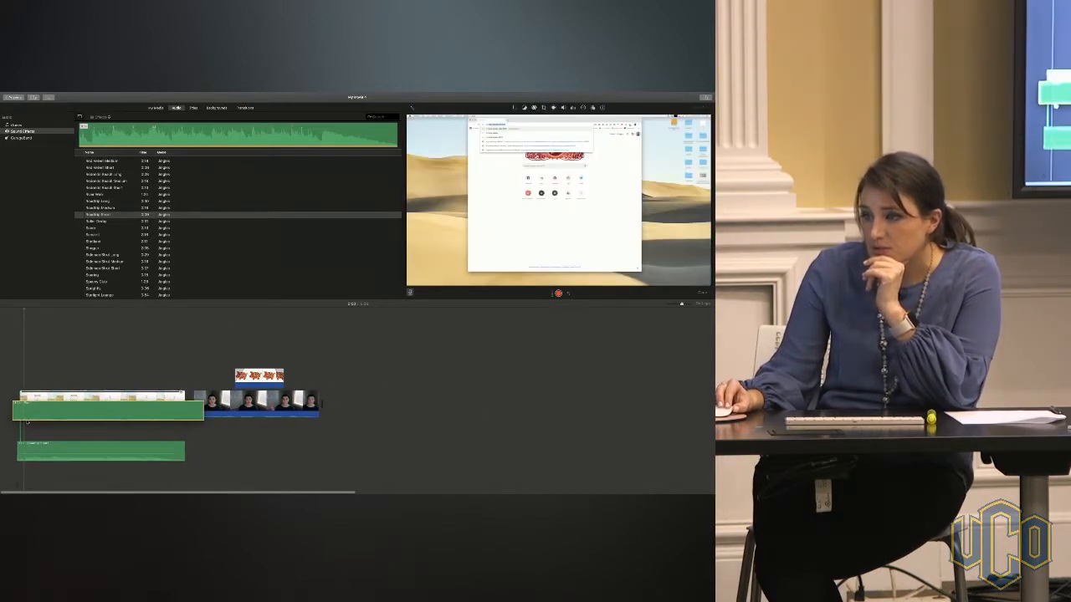
{"action": "key", "text": "super+z"}
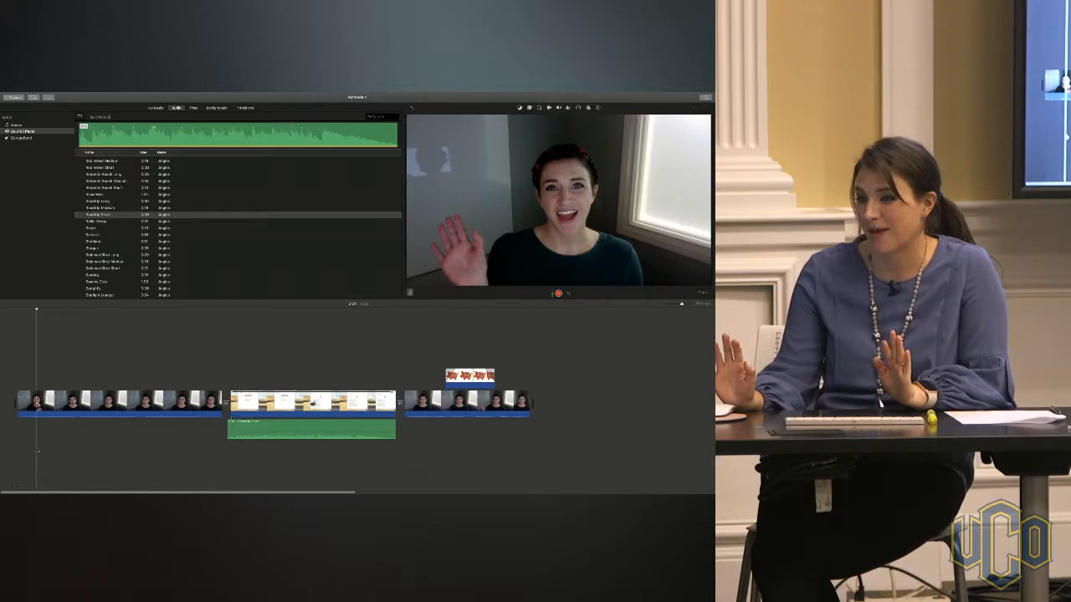
Step: Add a fade-in to the start of the first clip's audio, adjusting its length, and play the clip from the beginning
{"action": "left_click", "coordinate": [26, 406]}
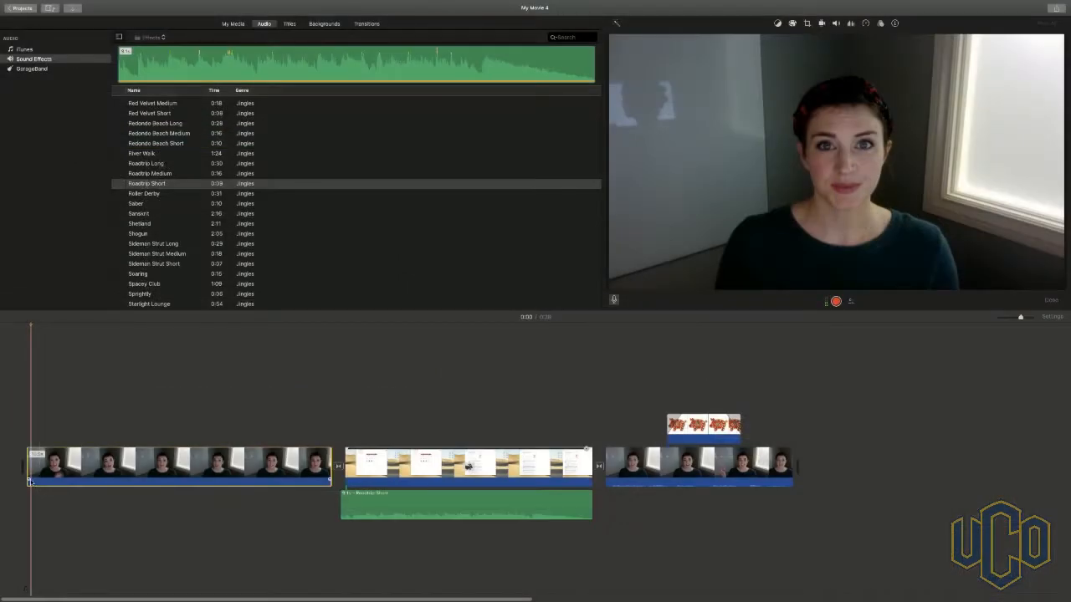
{"action": "left_click_drag", "start_coordinate": [30, 479], "coordinate": [55, 477]}
{"action": "left_click_drag", "start_coordinate": [54, 477], "coordinate": [47, 477]}
{"action": "left_click_drag", "start_coordinate": [47, 478], "coordinate": [47, 477]}
{"action": "left_click", "coordinate": [27, 493]}
{"action": "key", "text": "space"}
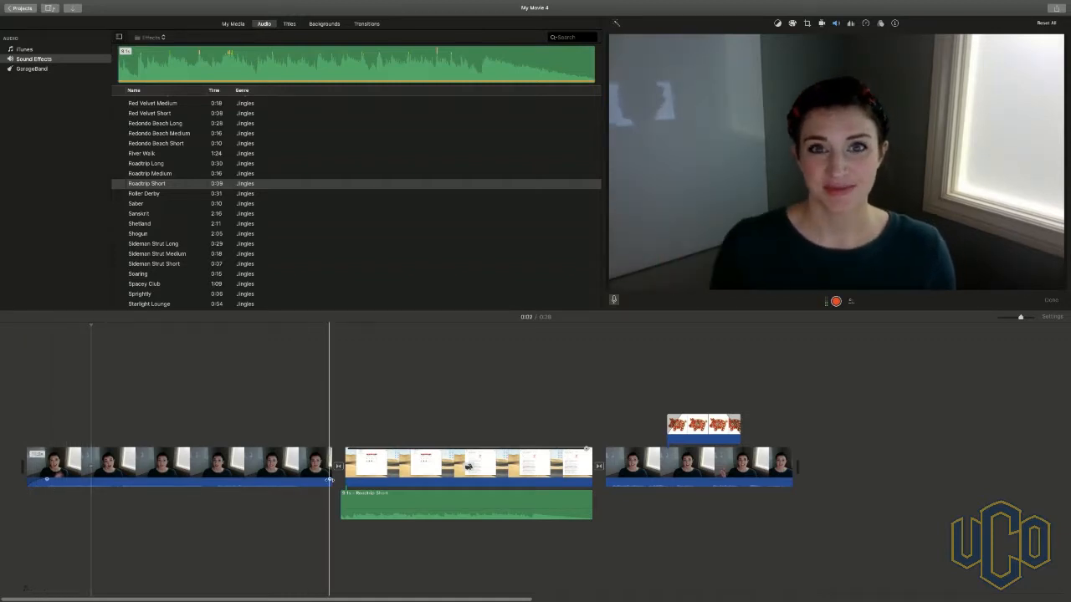
Step: Remove the fade-in from the Roadtrip Short jingle beneath the second clip and play across its unfaded start
{"action": "left_click", "coordinate": [363, 502]}
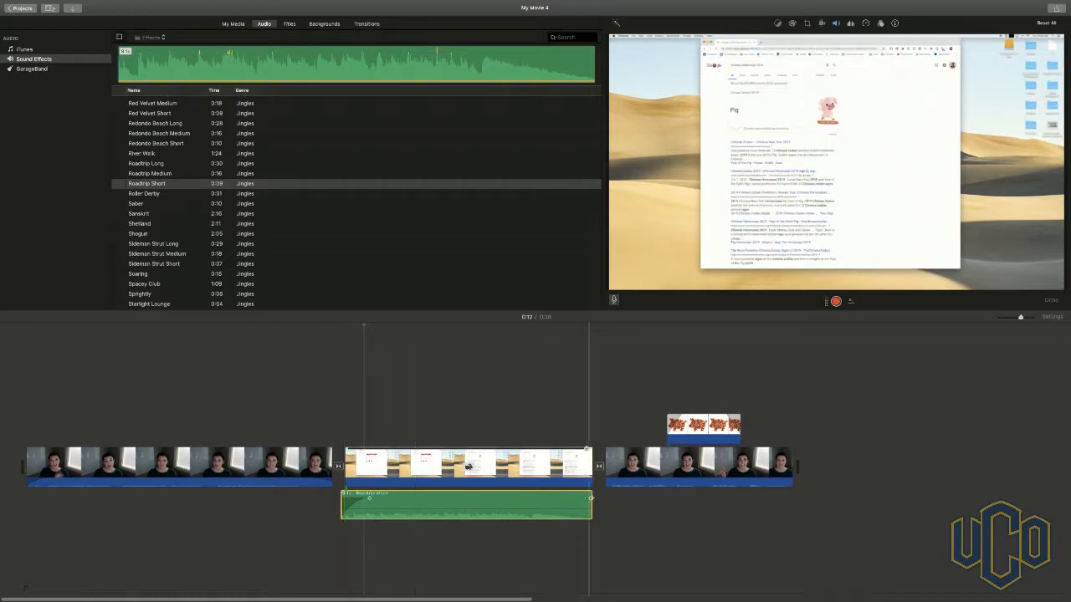
{"action": "left_click_drag", "start_coordinate": [369, 498], "coordinate": [338, 498]}
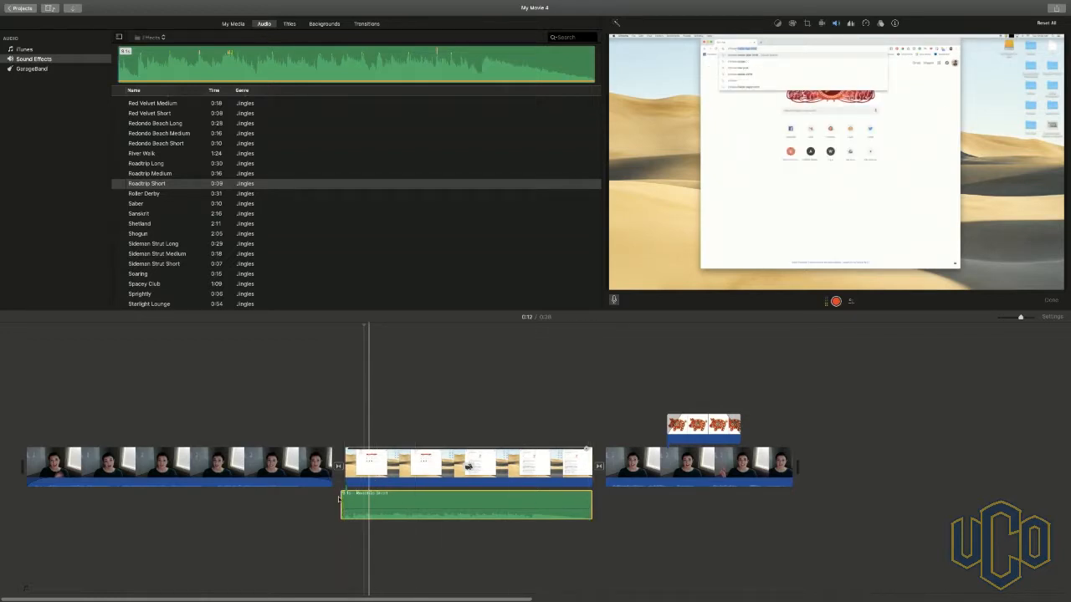
{"action": "key", "text": "XF86AudioRaiseVolume"}
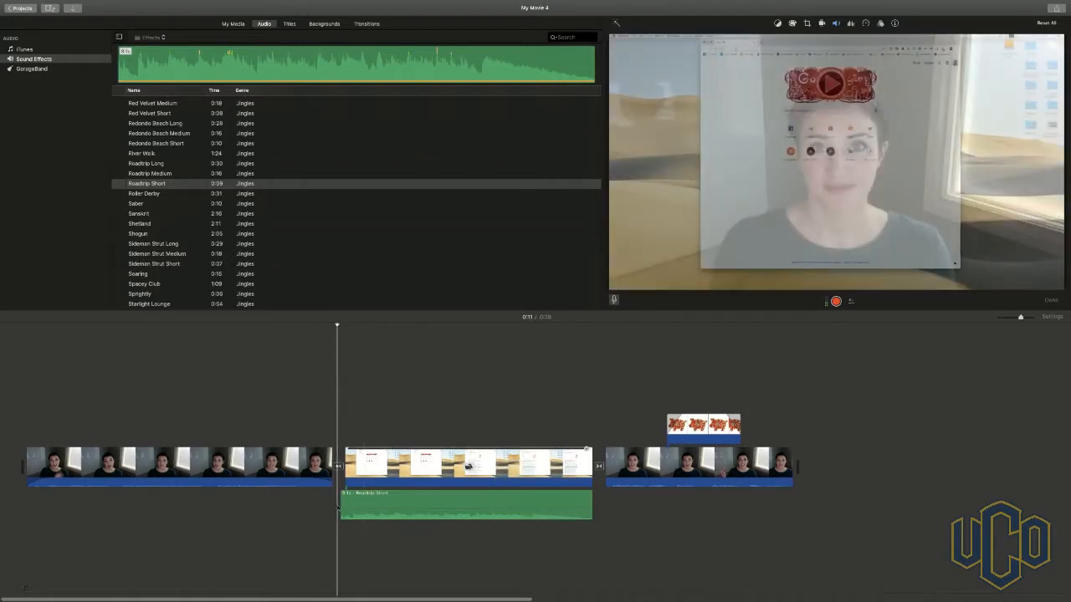
{"action": "key", "text": "space"}
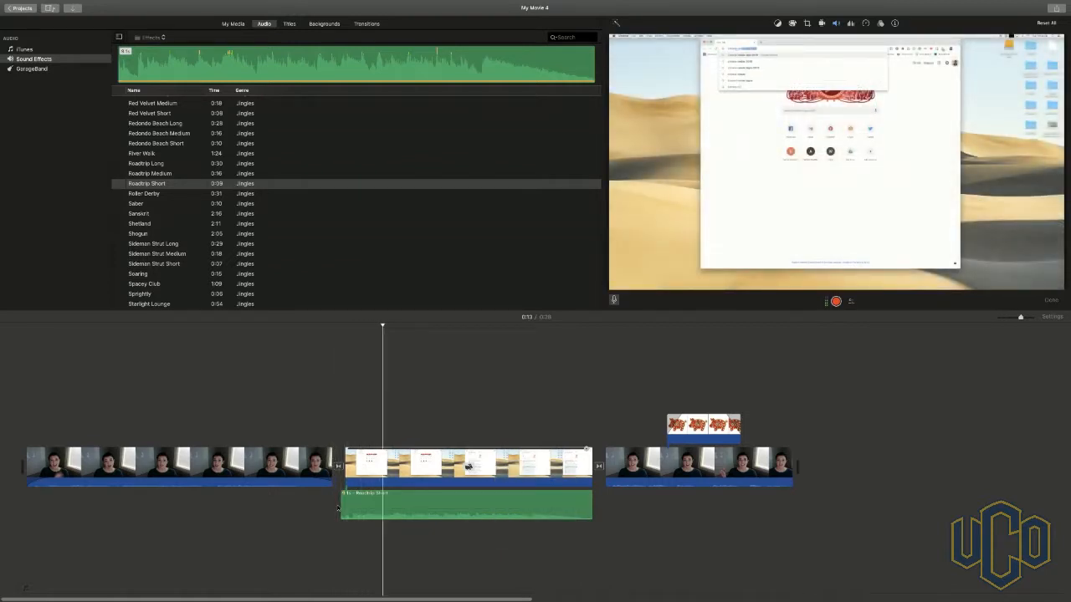
Step: Give the Roadtrip Short jingle a fade-in at its start and play from the end of the first clip into it
{"action": "left_click", "coordinate": [351, 500]}
{"action": "left_click_drag", "start_coordinate": [343, 496], "coordinate": [369, 497]}
{"action": "left_click", "coordinate": [330, 516]}
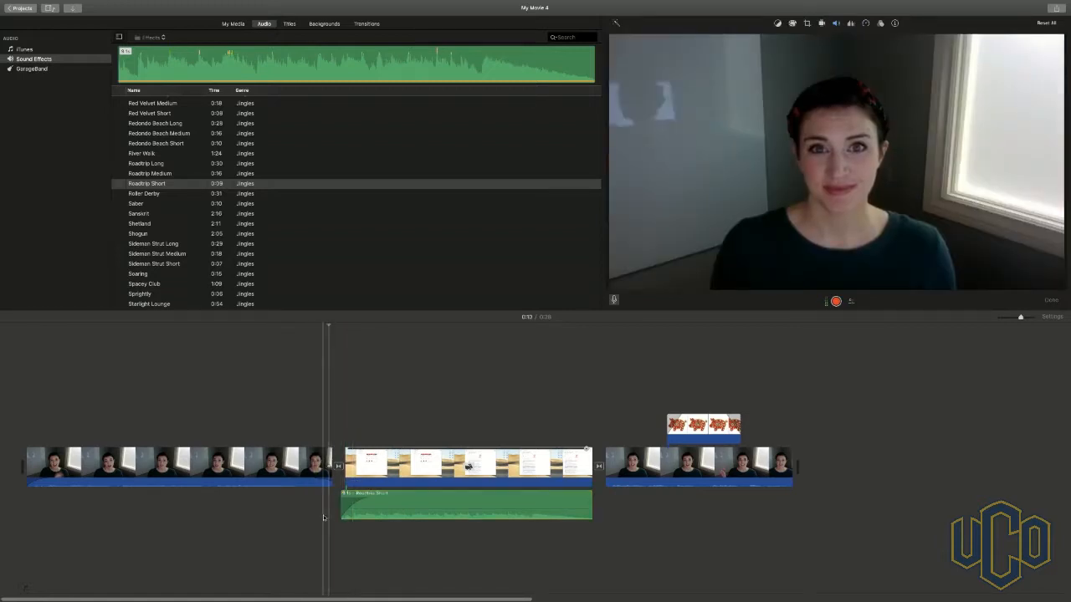
{"action": "key", "text": "space"}
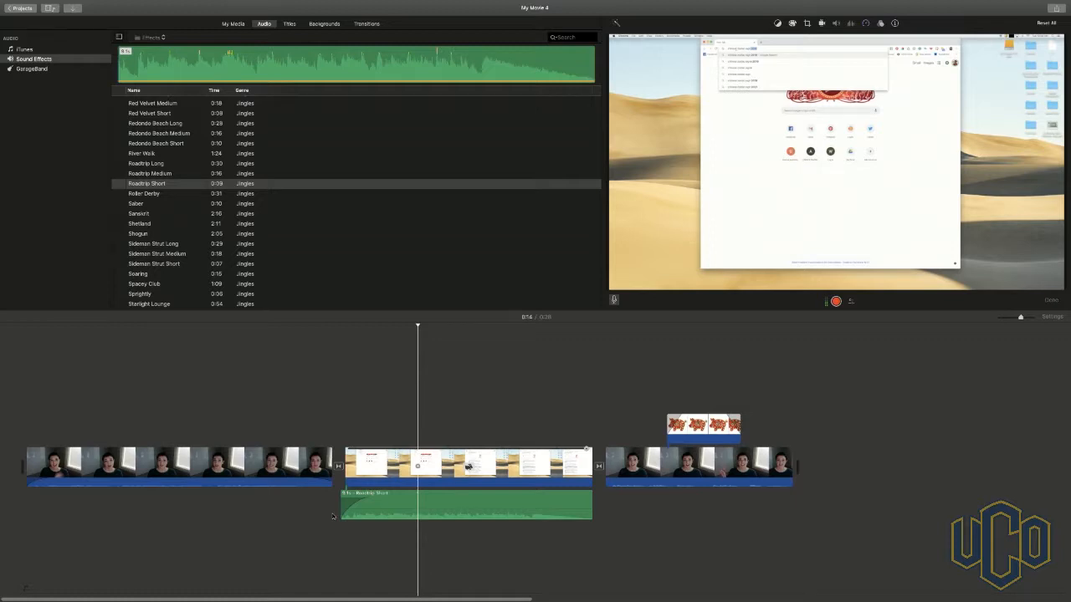
Step: Add a fade-out of about 23 frames to the end of the Roadtrip Short jingle and select the third clip
{"action": "left_click_drag", "start_coordinate": [590, 498], "coordinate": [568, 497]}
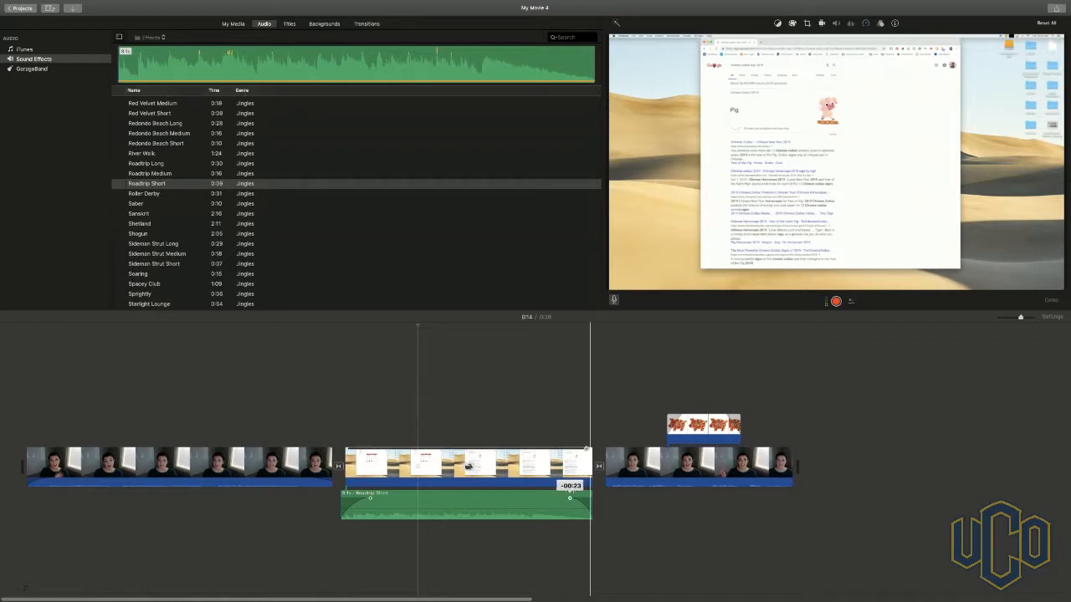
{"action": "left_click_drag", "start_coordinate": [572, 498], "coordinate": [572, 497]}
{"action": "left_click", "coordinate": [613, 472]}
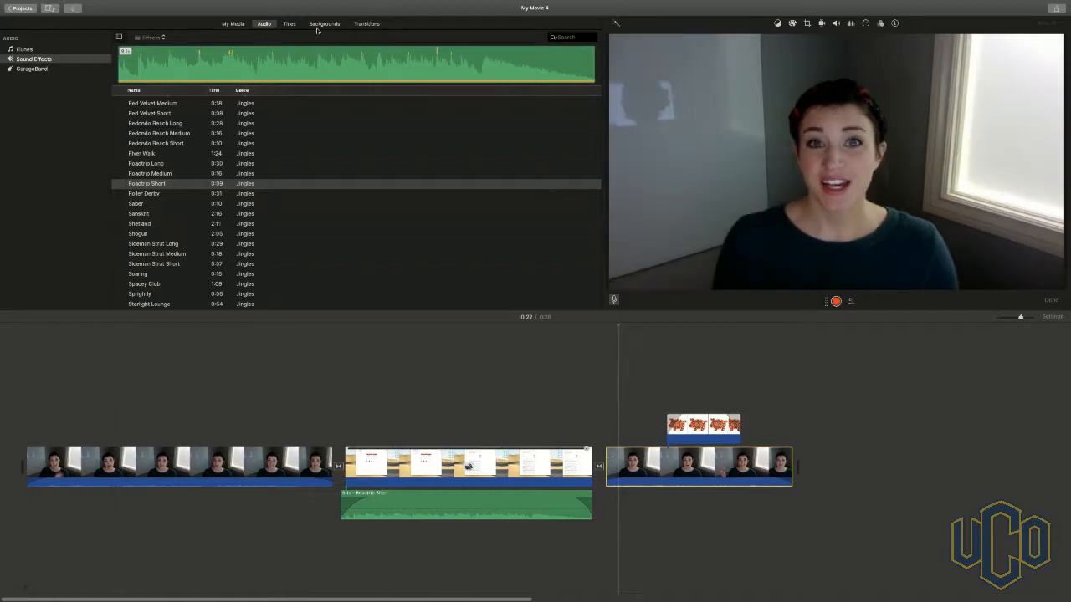
Step: Add Fade to Black transitions before the first clip and after the last clip, playing the opening without and with the fade
{"action": "left_click", "coordinate": [367, 24]}
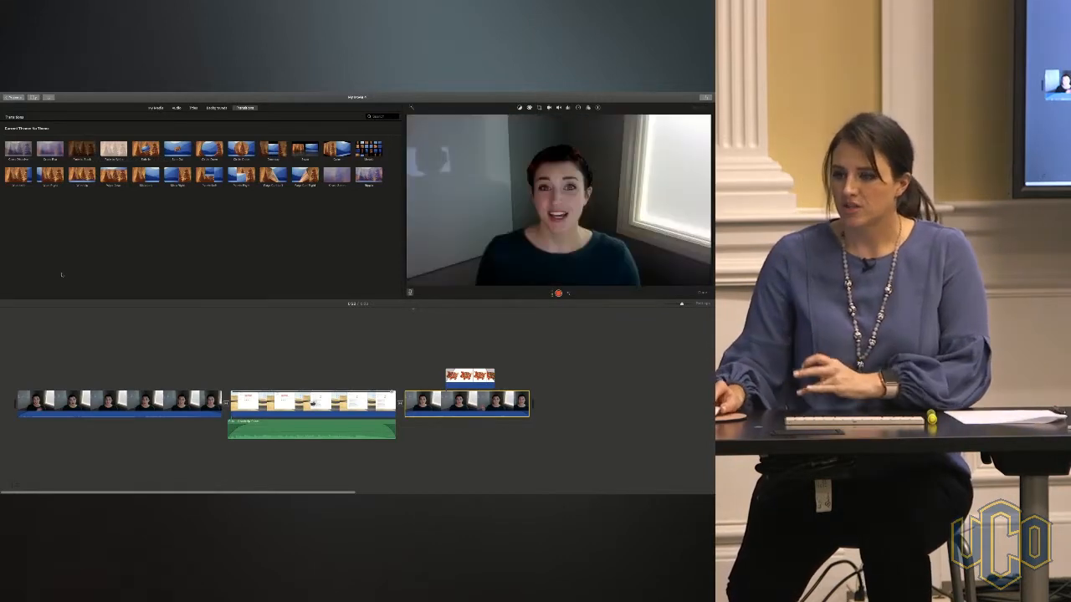
{"action": "left_click", "coordinate": [15, 483]}
{"action": "key", "text": "space"}
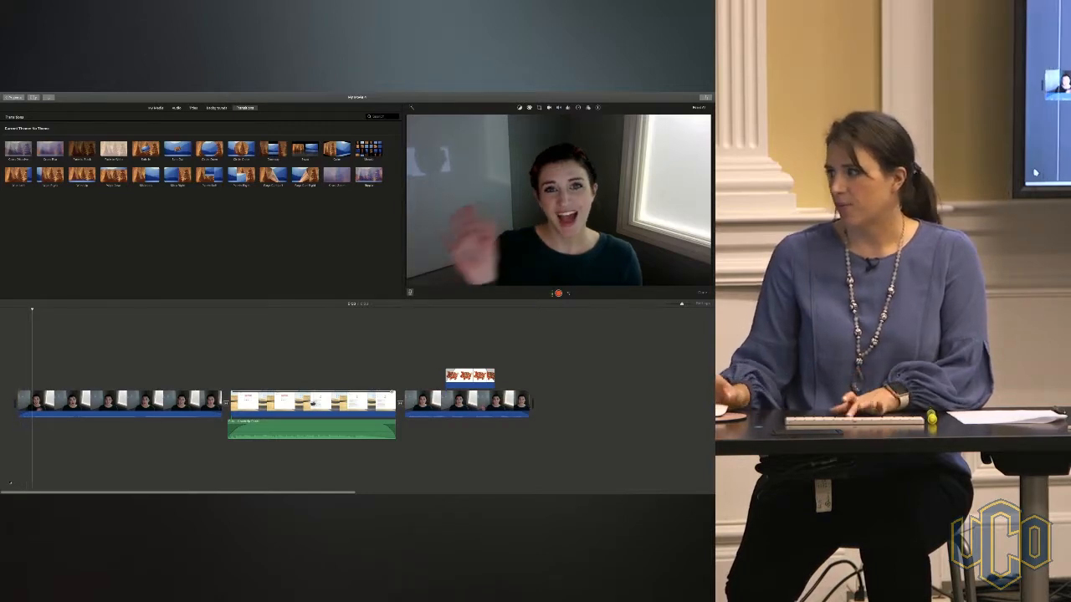
{"action": "left_click_drag", "start_coordinate": [88, 149], "coordinate": [7, 408]}
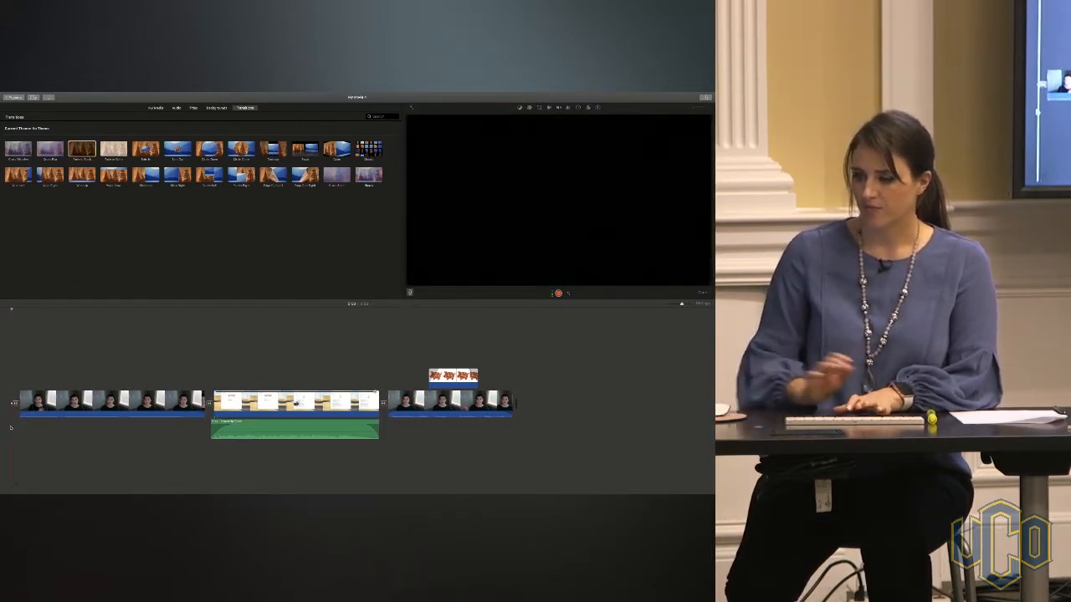
{"action": "key", "text": "space"}
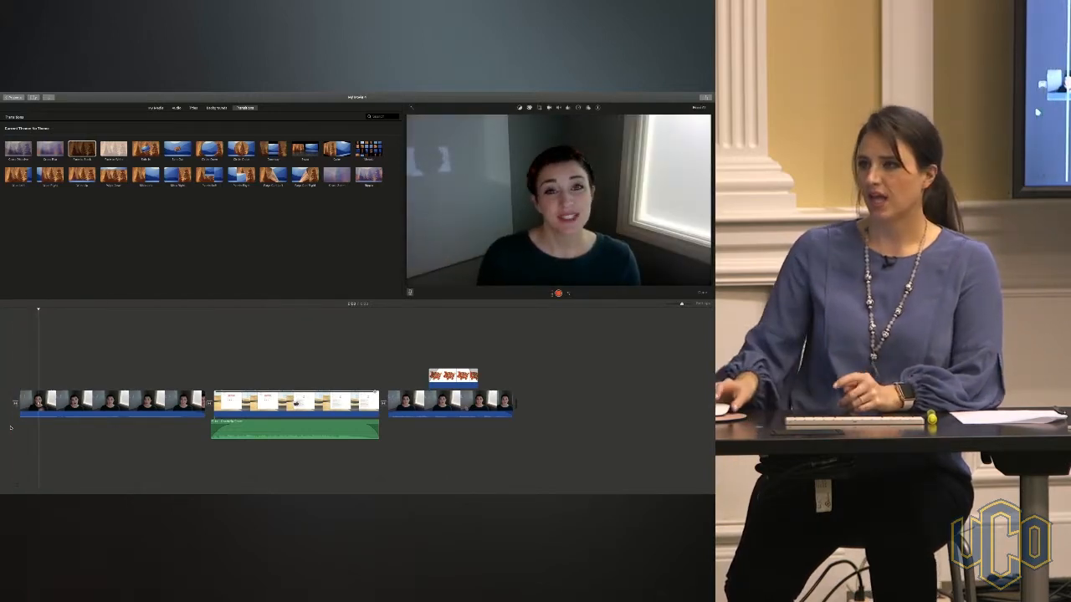
{"action": "left_click_drag", "start_coordinate": [399, 334], "coordinate": [511, 406]}
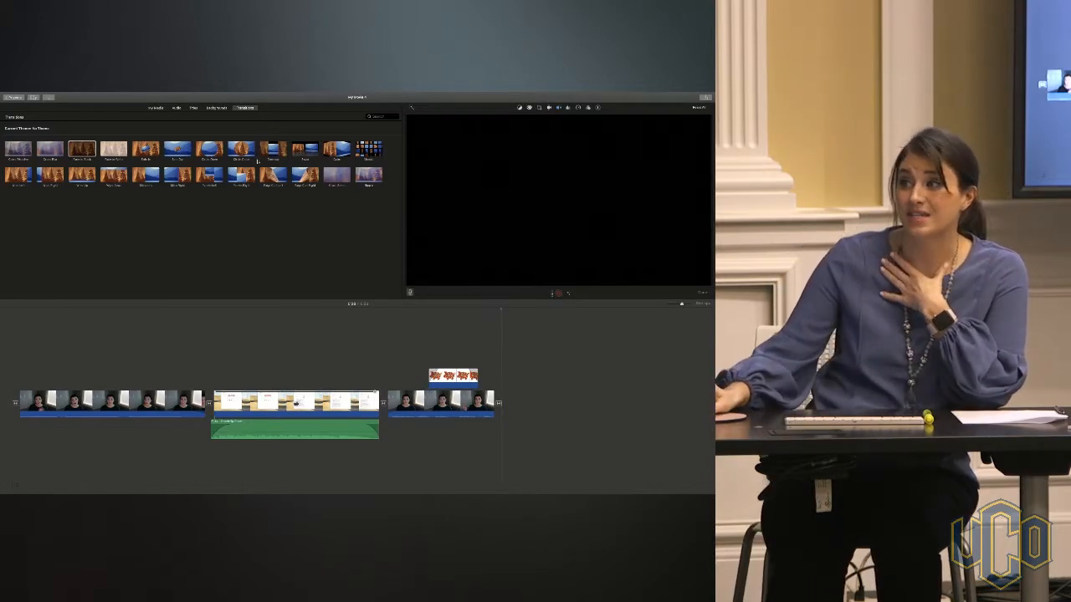
Step: Browse the titles and insert the solid blue background at the very beginning of the timeline
{"action": "left_click", "coordinate": [193, 108]}
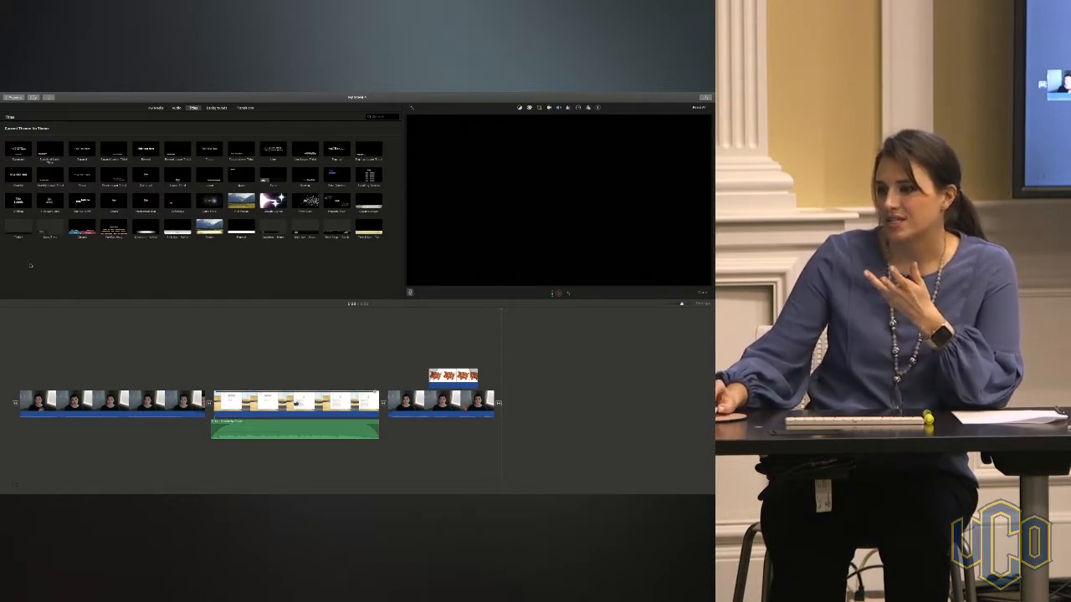
{"action": "left_click", "coordinate": [216, 108]}
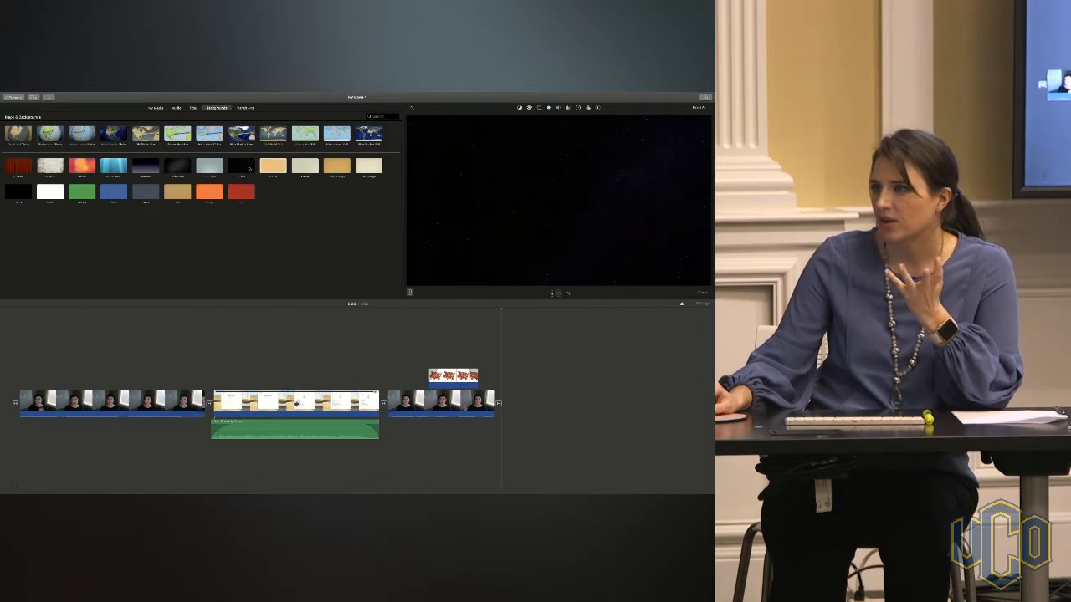
{"action": "left_click_drag", "start_coordinate": [113, 191], "coordinate": [23, 403]}
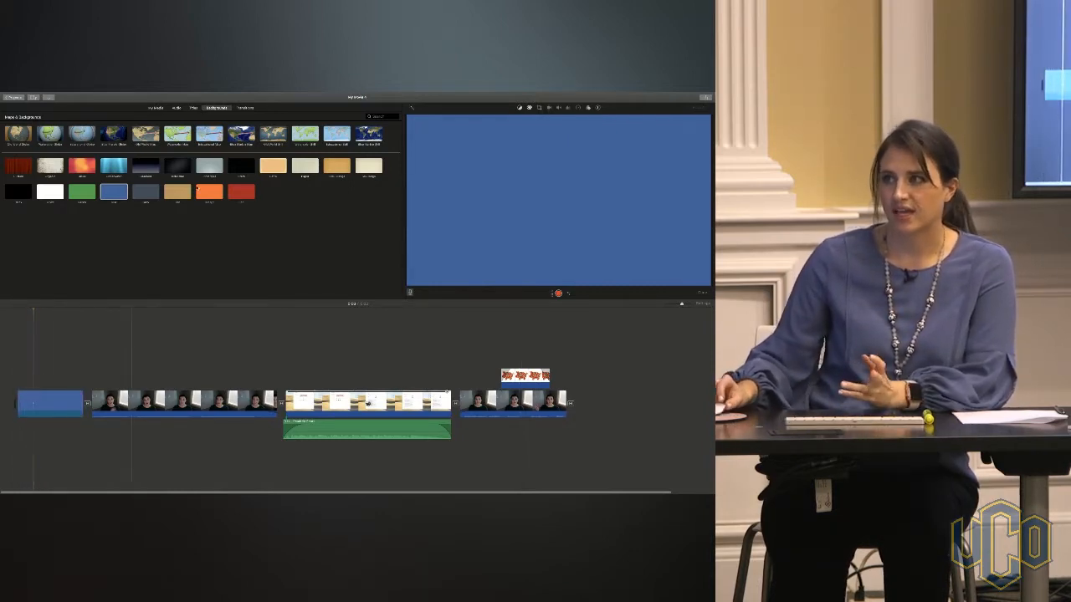
Step: Place the Expand title above the blue background and match its length to the background
{"action": "left_click", "coordinate": [193, 108]}
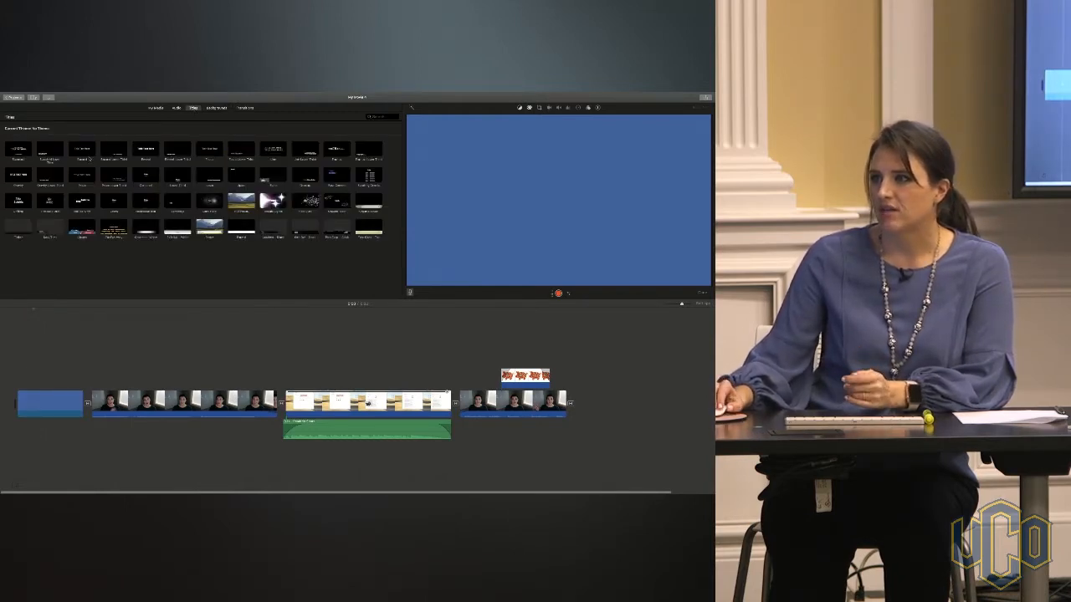
{"action": "left_click_drag", "start_coordinate": [82, 148], "coordinate": [18, 386]}
{"action": "left_click_drag", "start_coordinate": [86, 386], "coordinate": [81, 387]}
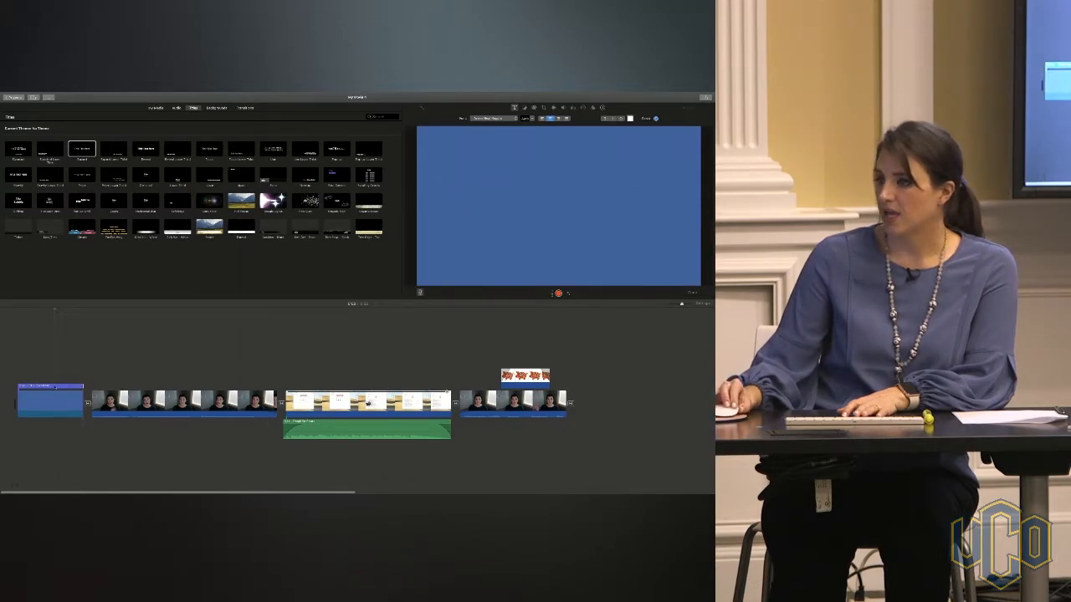
Step: Replace the title's placeholder text with "Welcome to My Video" and preview it over the blue background
{"action": "left_click", "coordinate": [54, 387]}
{"action": "left_click_drag", "start_coordinate": [628, 206], "coordinate": [476, 206]}
{"action": "type", "text": "Wel"}
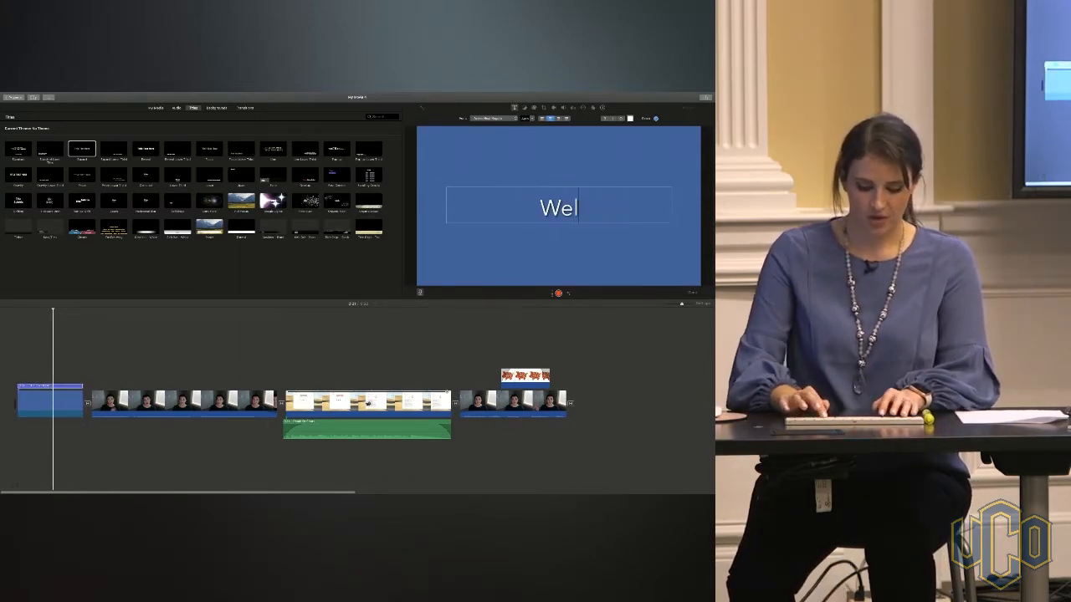
{"action": "type", "text": "come to my video"}
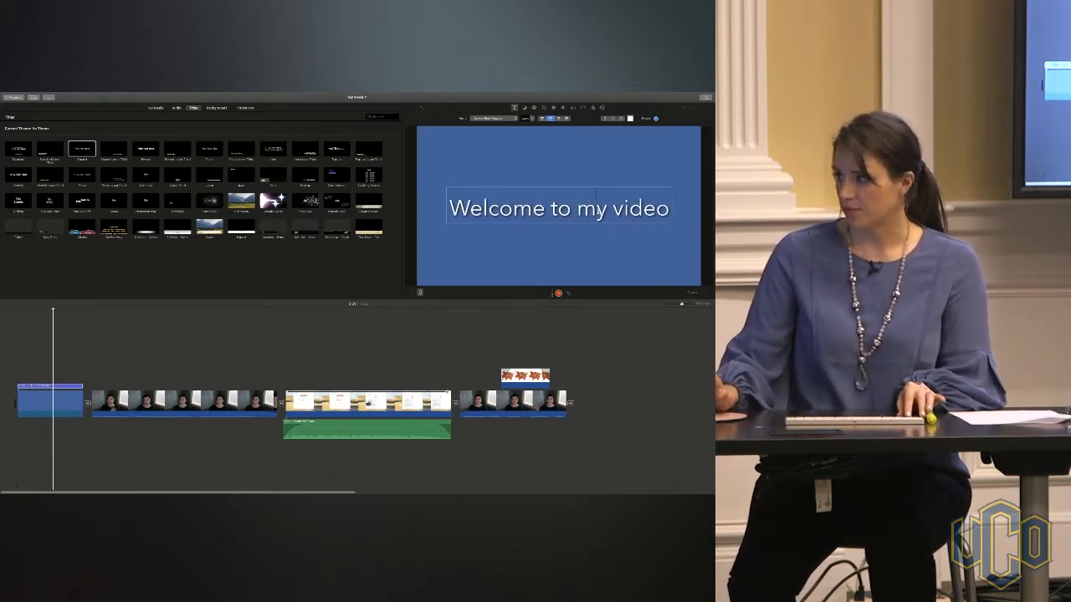
{"action": "key", "text": "BackSpace"}
{"action": "type", "text": "M"}
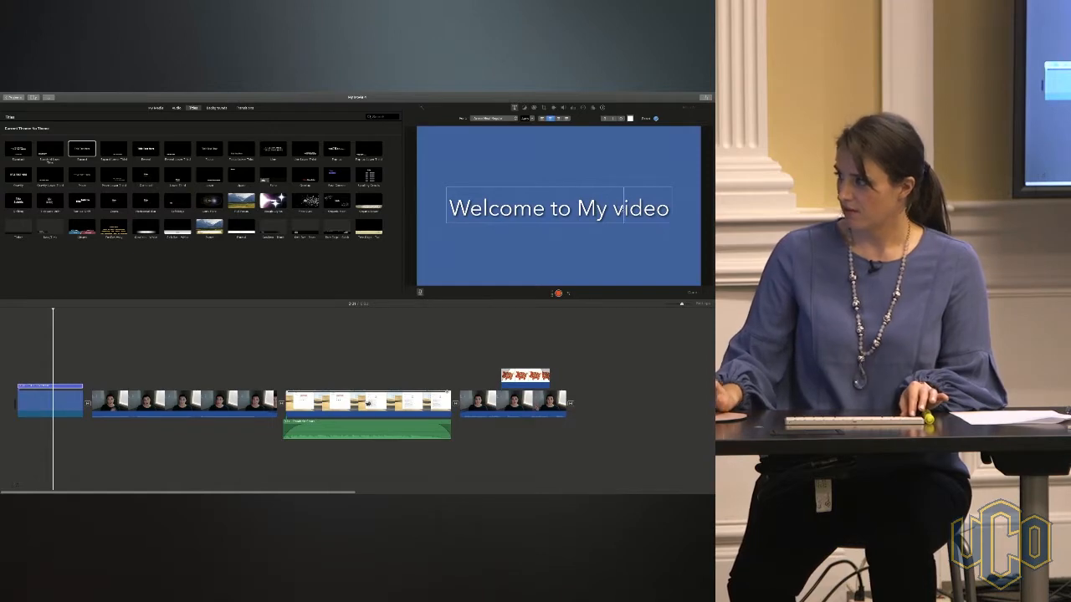
{"action": "key", "text": "BackSpace"}
{"action": "type", "text": "V"}
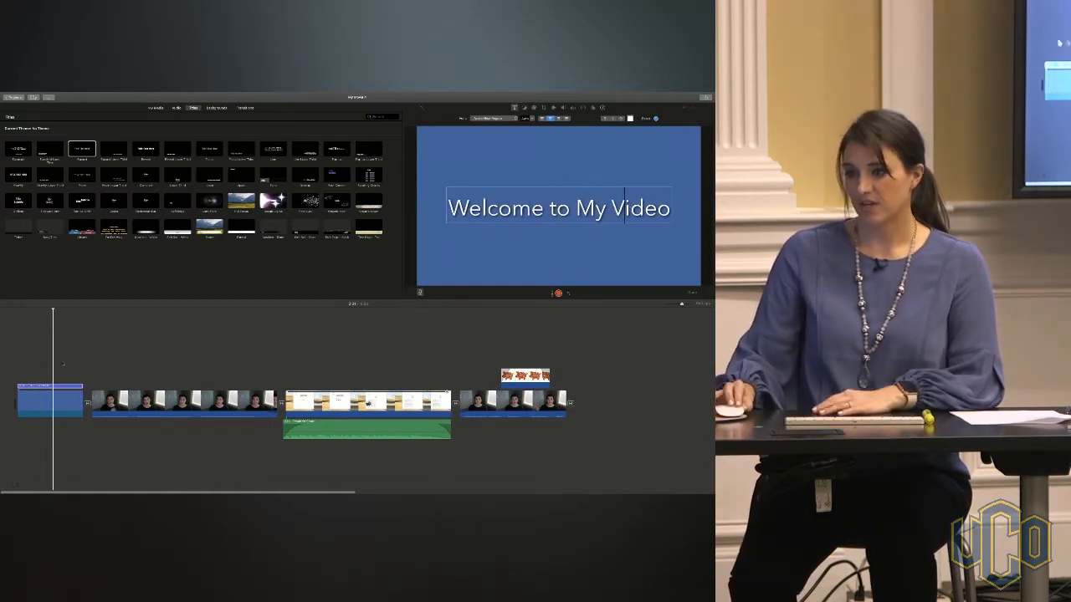
{"action": "left_click", "coordinate": [59, 364]}
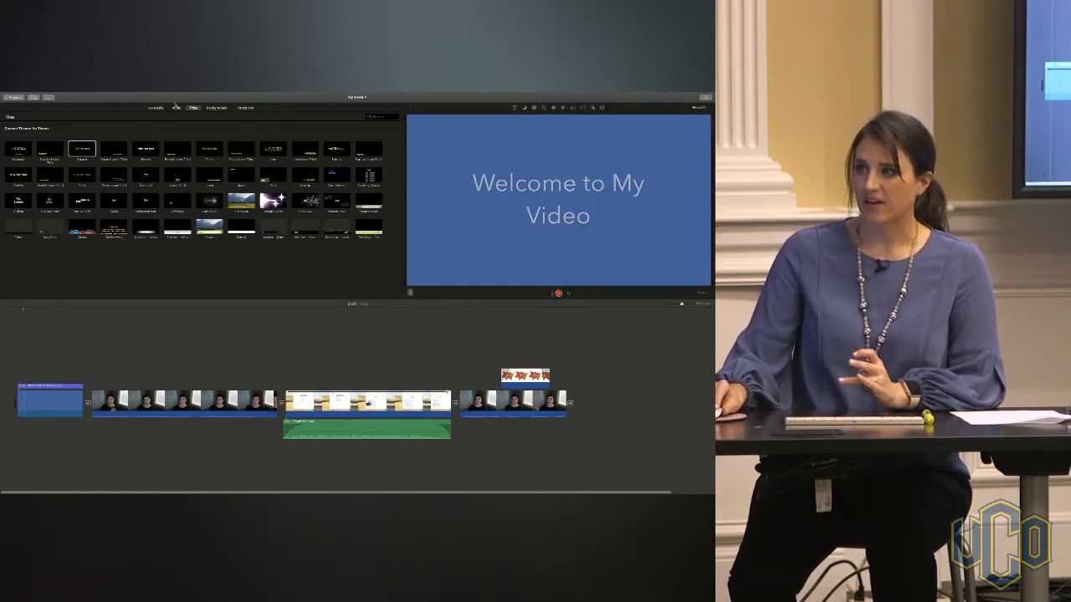
Step: Add a Fade to Black transition before the blue background at the start of the movie
{"action": "left_click", "coordinate": [244, 108]}
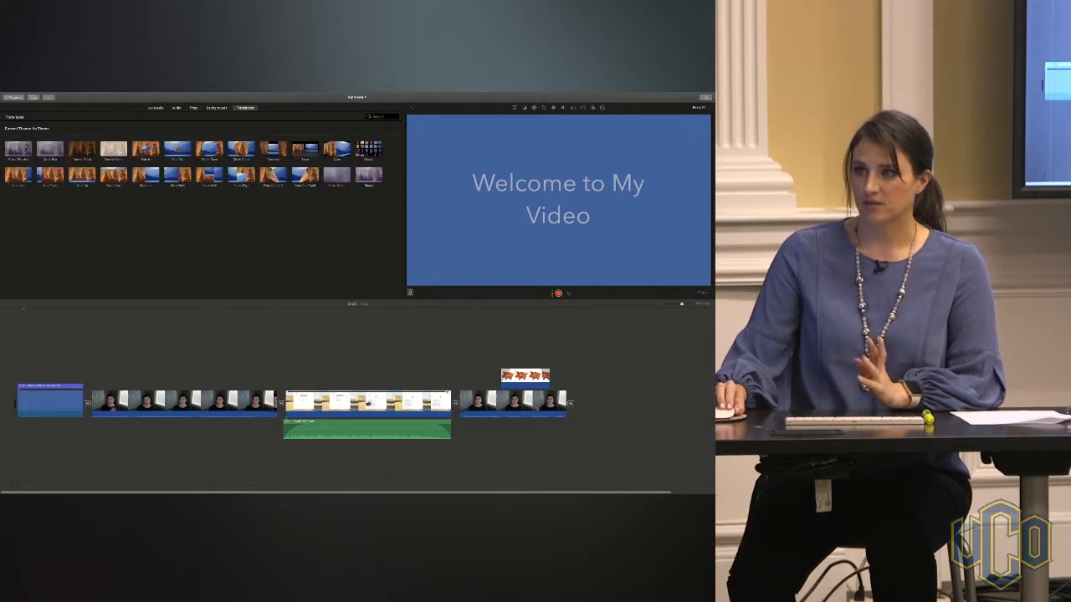
{"action": "left_click_drag", "start_coordinate": [82, 149], "coordinate": [12, 407]}
{"action": "left_click", "coordinate": [28, 386]}
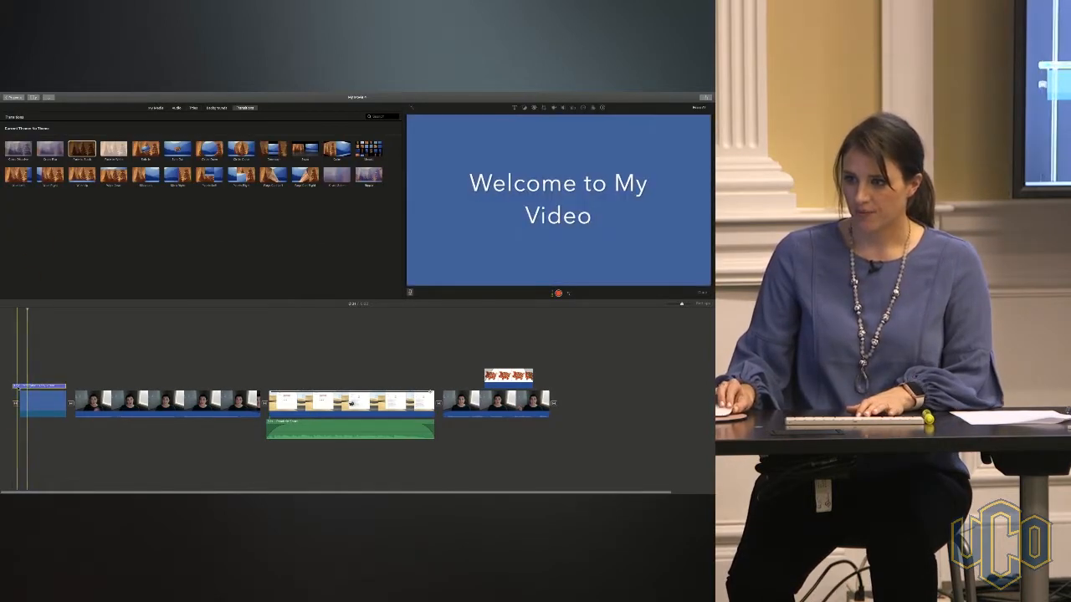
Step: Try trimming the title's start to the blue background's edge, extend it back over the opening transition and play the opening
{"action": "left_click_drag", "start_coordinate": [14, 386], "coordinate": [19, 385]}
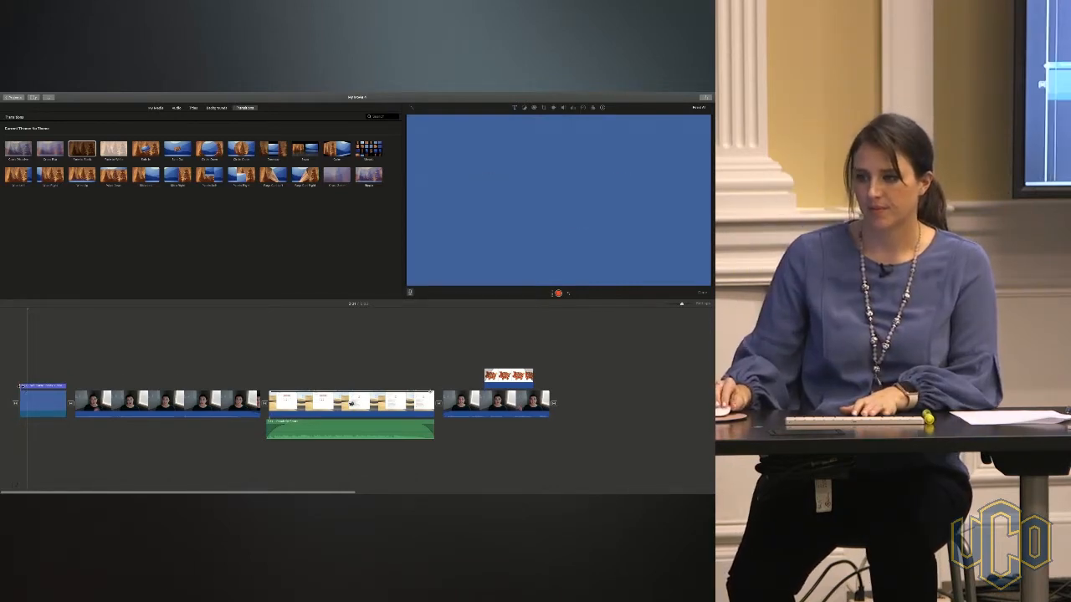
{"action": "left_click_drag", "start_coordinate": [19, 386], "coordinate": [11, 384]}
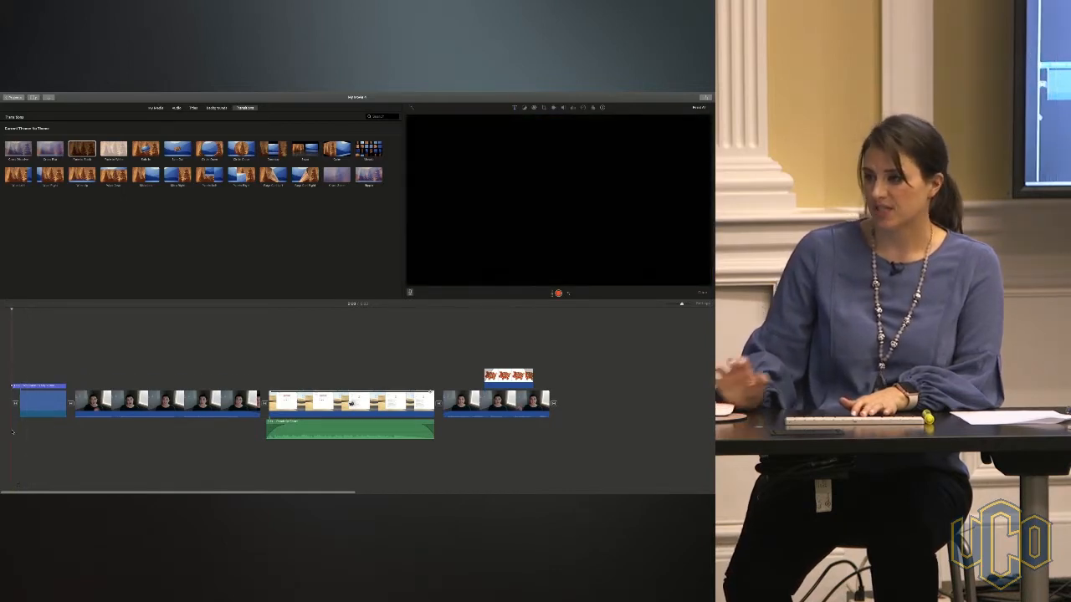
{"action": "key", "text": "space"}
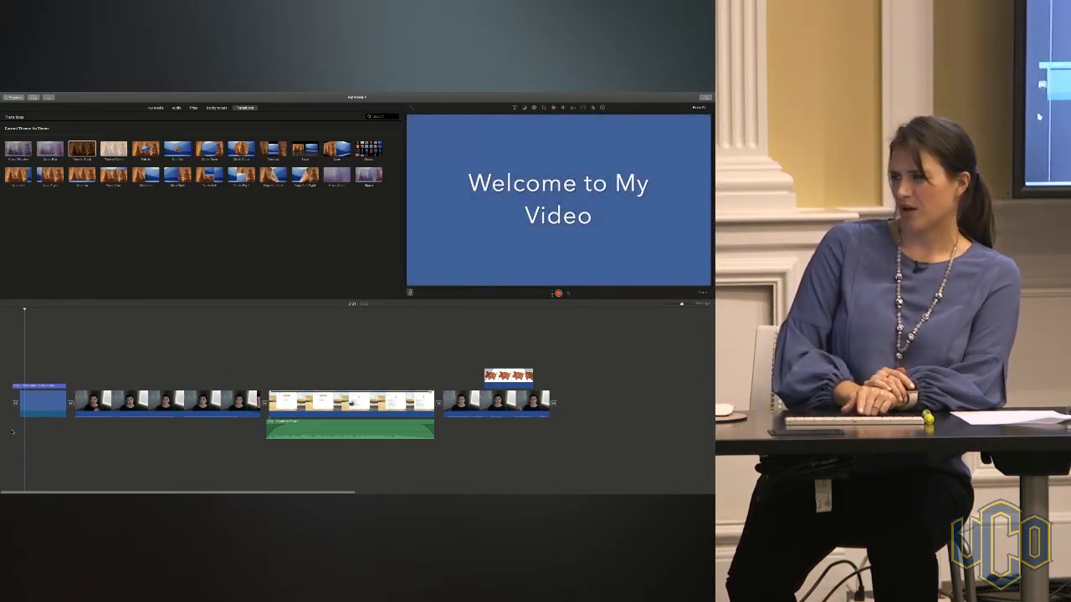
Step: Trim the title's start so it begins with the blue background after the opening transition, and replay from the beginning
{"action": "left_click_drag", "start_coordinate": [21, 384], "coordinate": [20, 386]}
{"action": "left_click", "coordinate": [12, 434]}
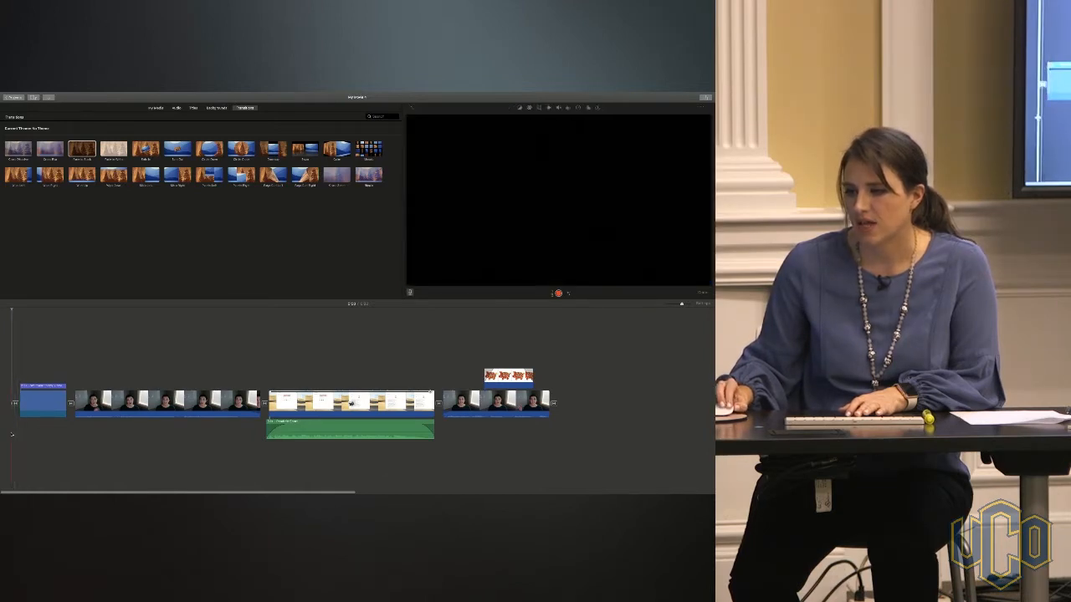
{"action": "key", "text": "space"}
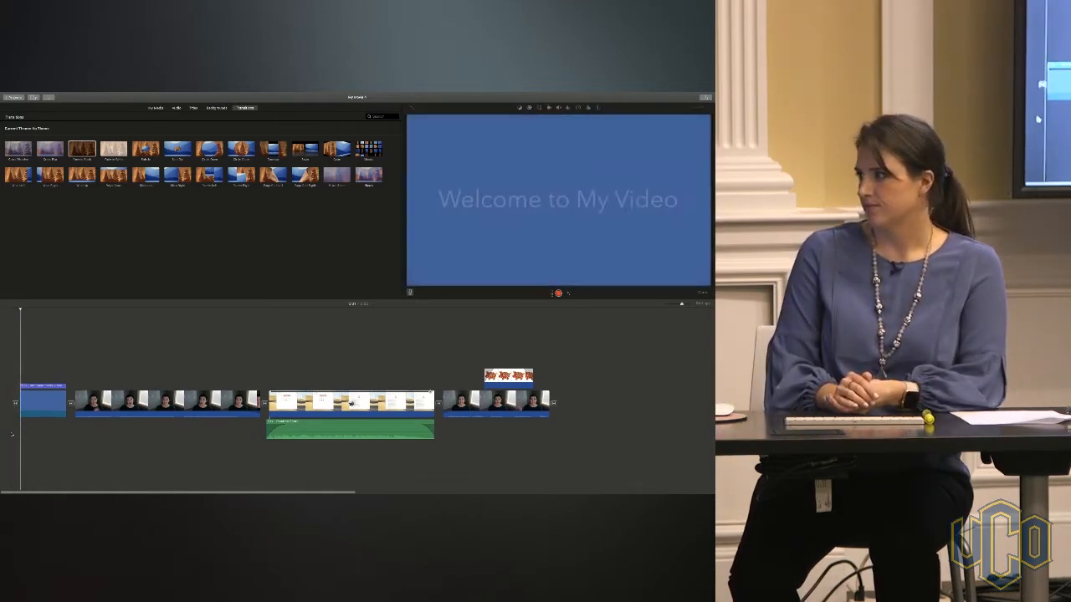
Step: Open the opening title for editing, select all of "Welcome to My Video" and try a much smaller font size
{"action": "left_click", "coordinate": [37, 386]}
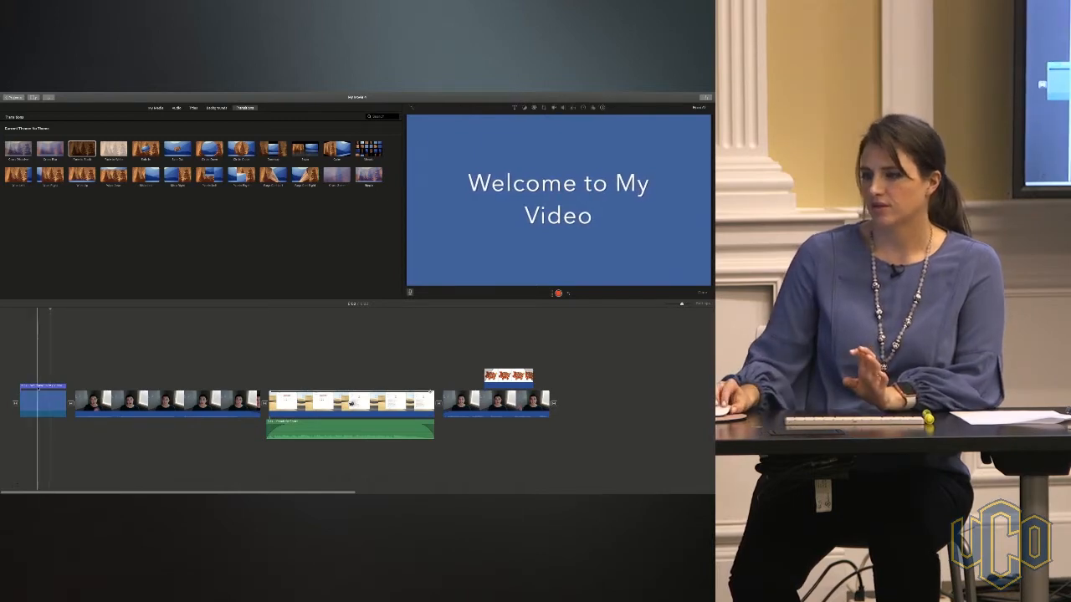
{"action": "double_click", "coordinate": [557, 187]}
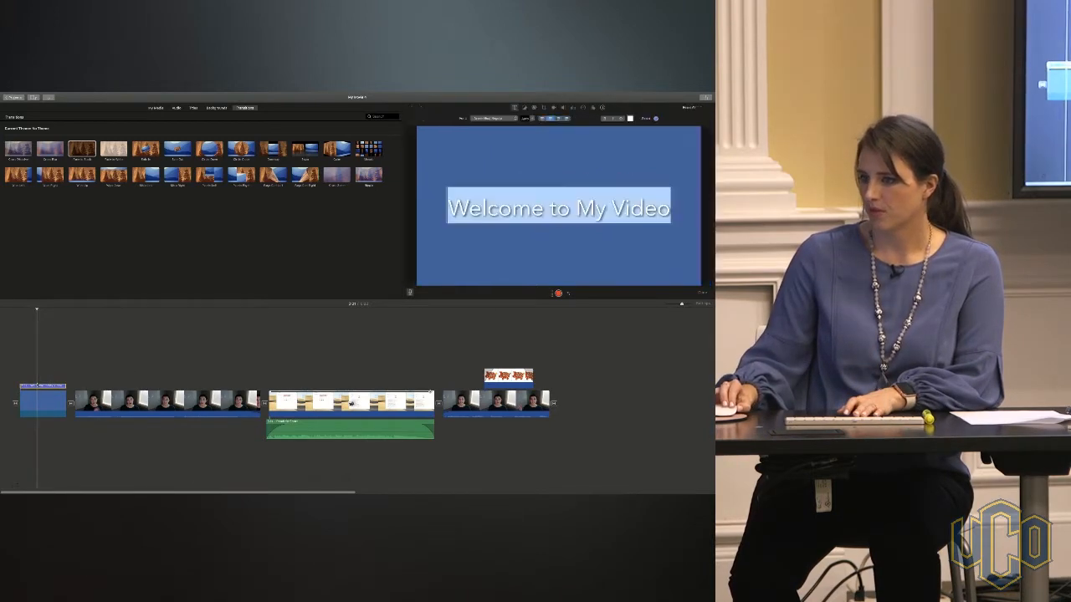
{"action": "left_click", "coordinate": [559, 208]}
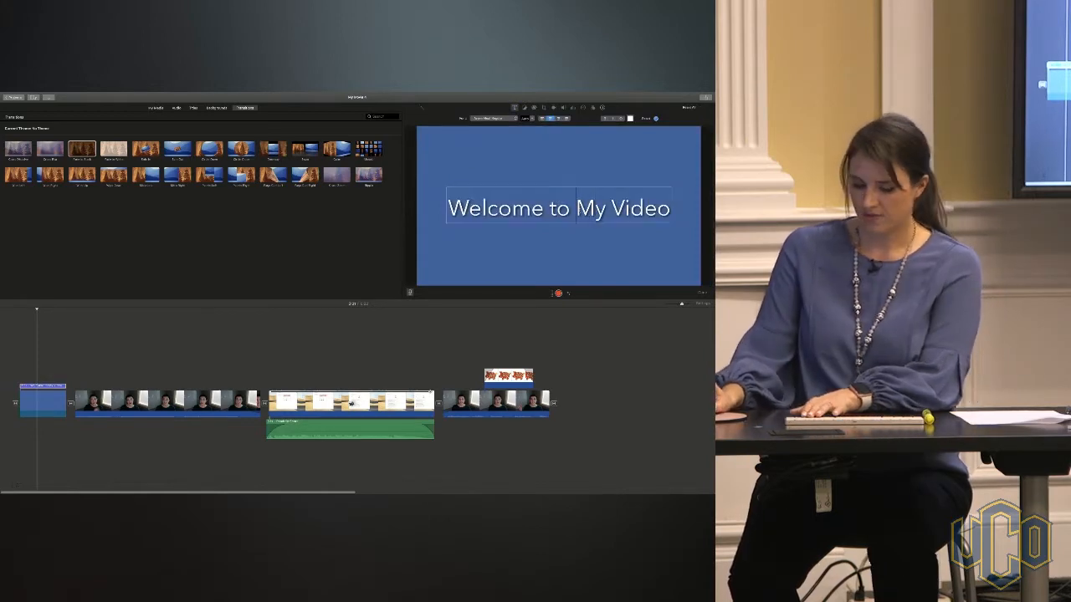
{"action": "key", "text": "super+a"}
{"action": "left_click", "coordinate": [575, 208]}
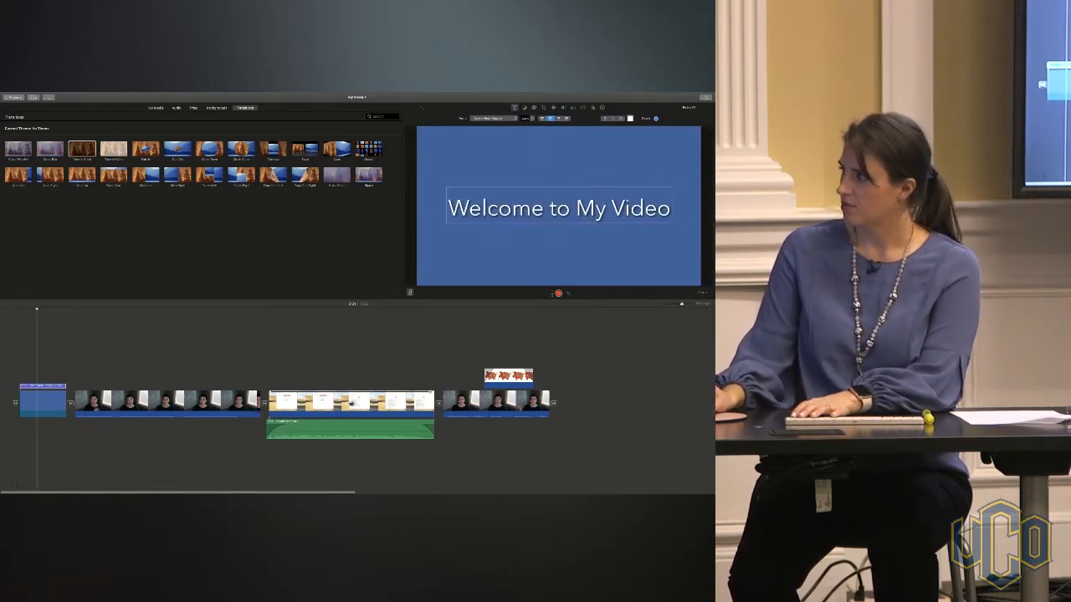
{"action": "key", "text": "super+a"}
{"action": "left_click", "coordinate": [530, 118]}
{"action": "left_click", "coordinate": [528, 137]}
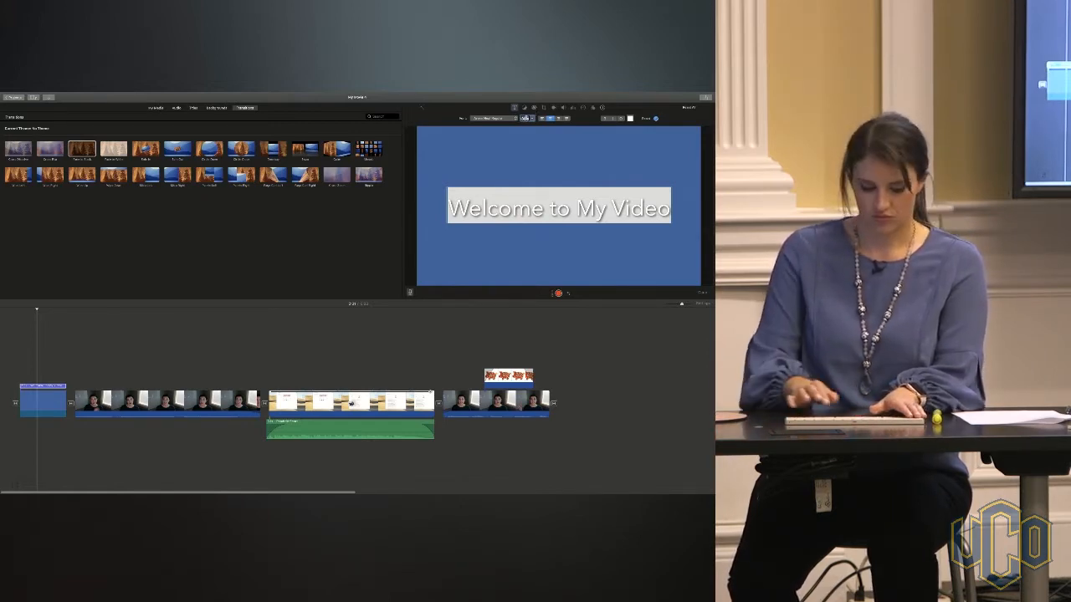
{"action": "key", "text": "Return"}
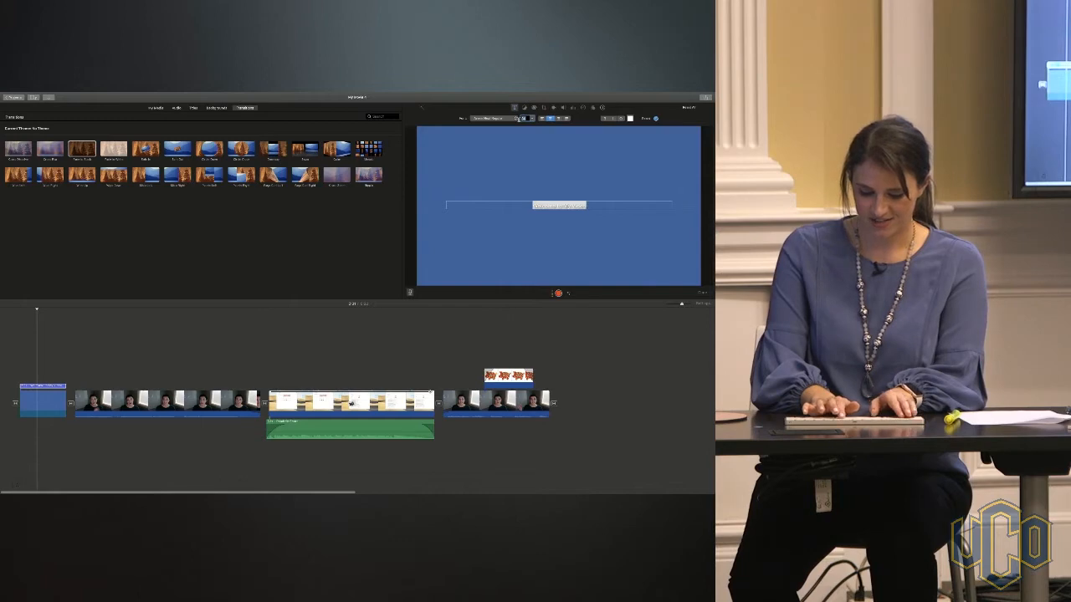
Step: Enlarge the title's font size to about half of its original size, apply the change and replay the title from its start
{"action": "type", "text": "18"}
{"action": "key", "text": "Return"}
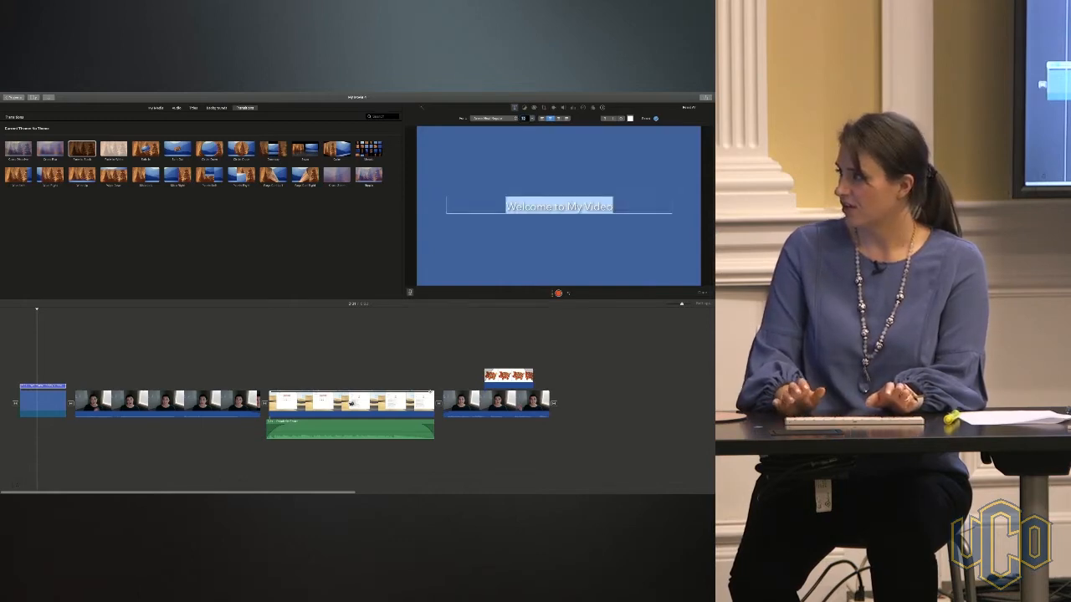
{"action": "left_click", "coordinate": [529, 152]}
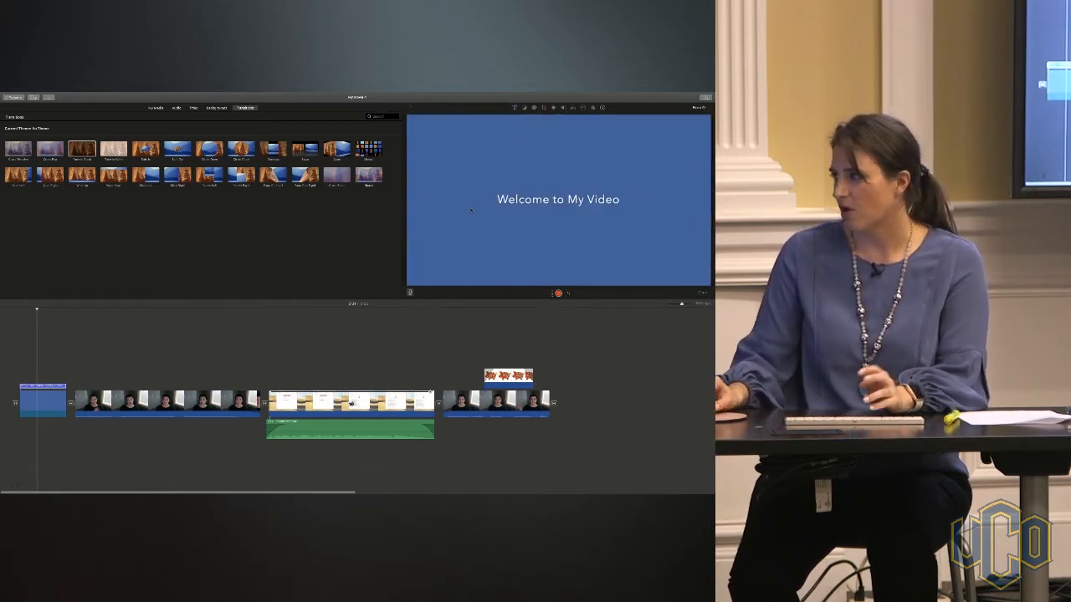
{"action": "key", "text": "space"}
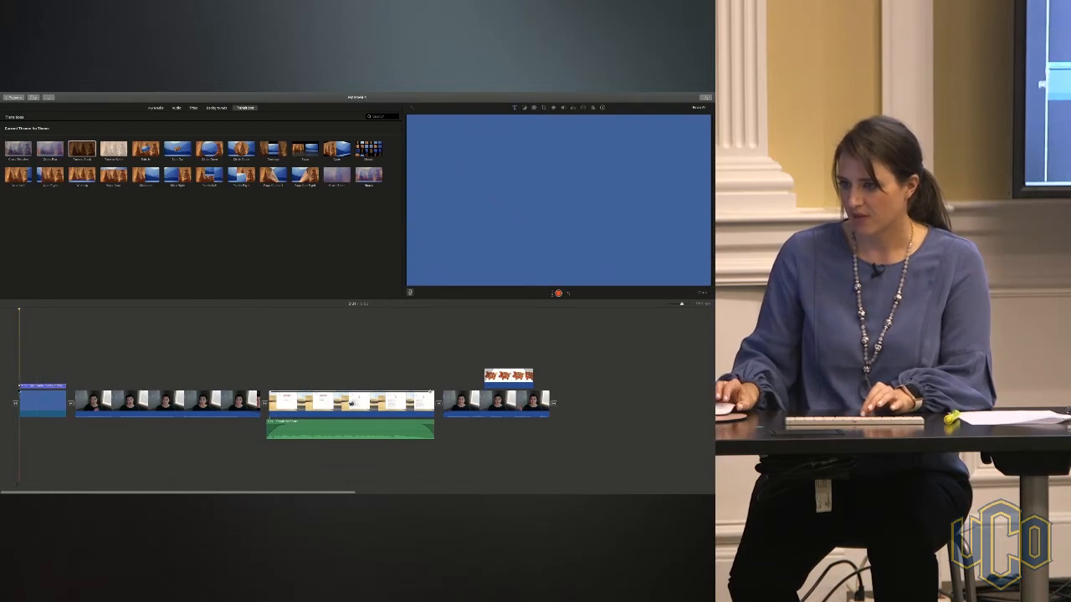